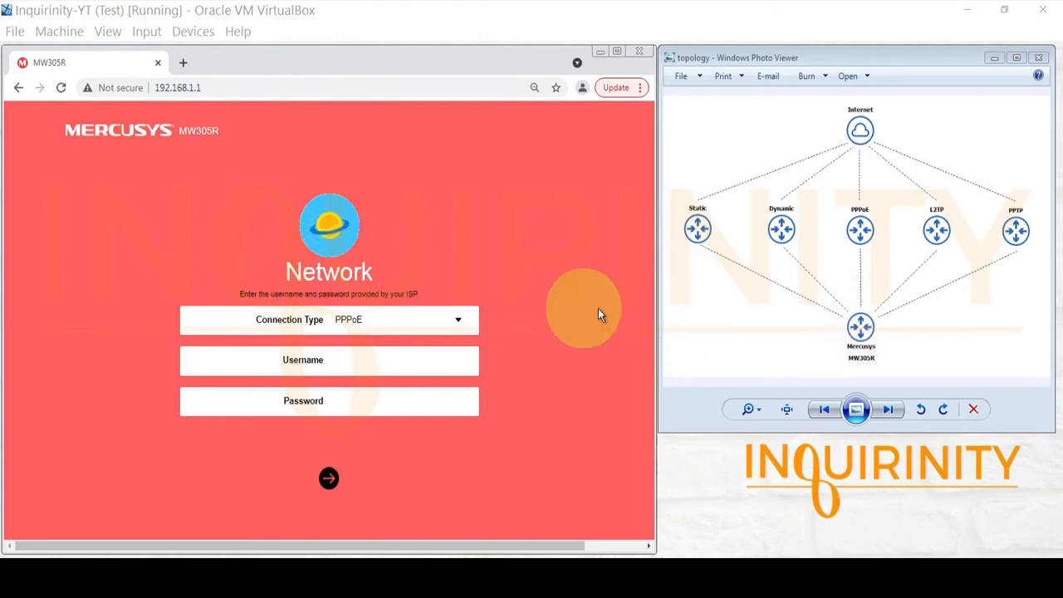
Step: Set the WAN connection type to Static IP and enter 100.100.100.2 as the IP address
left_click(457, 322)
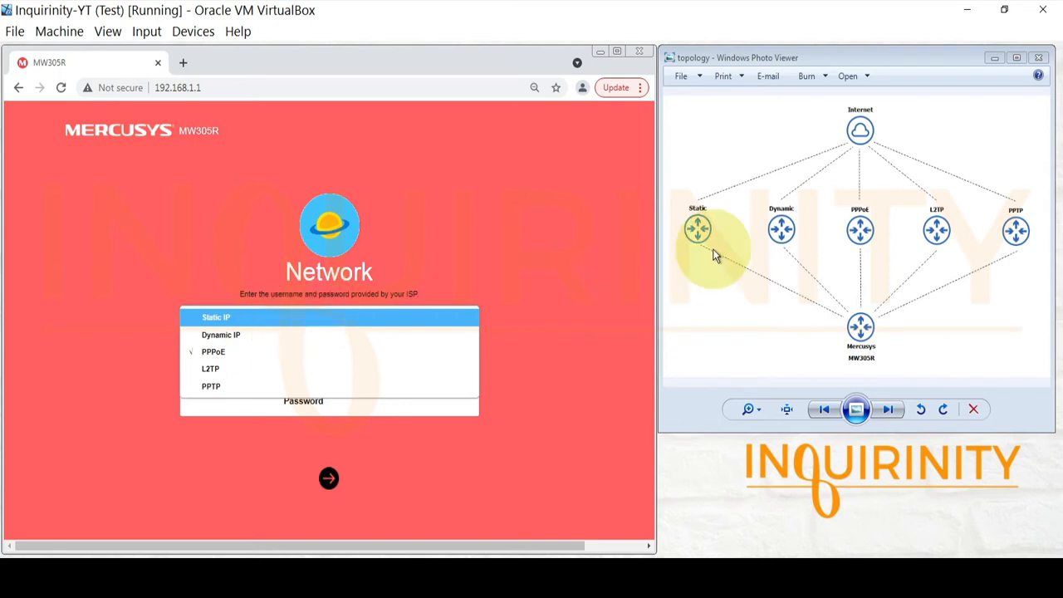
left_click(212, 319)
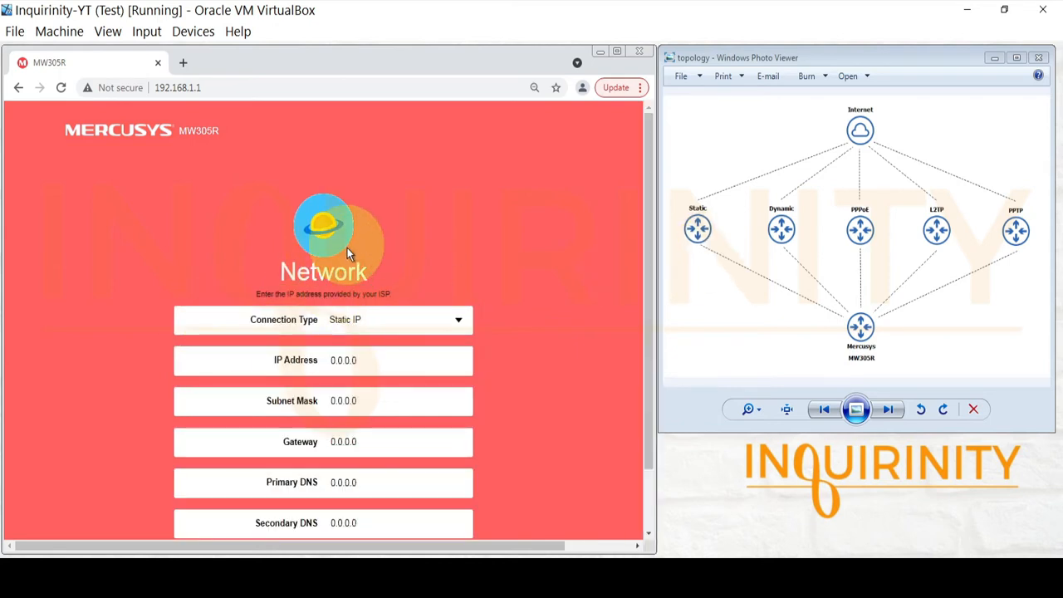
left_click_drag(646, 308, 659, 384)
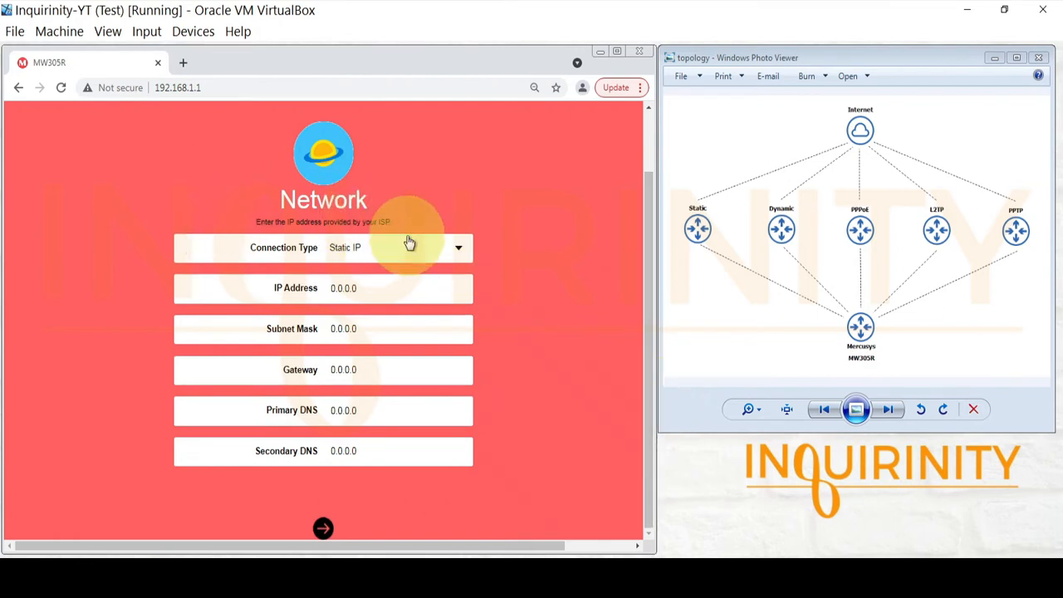
left_click(365, 287)
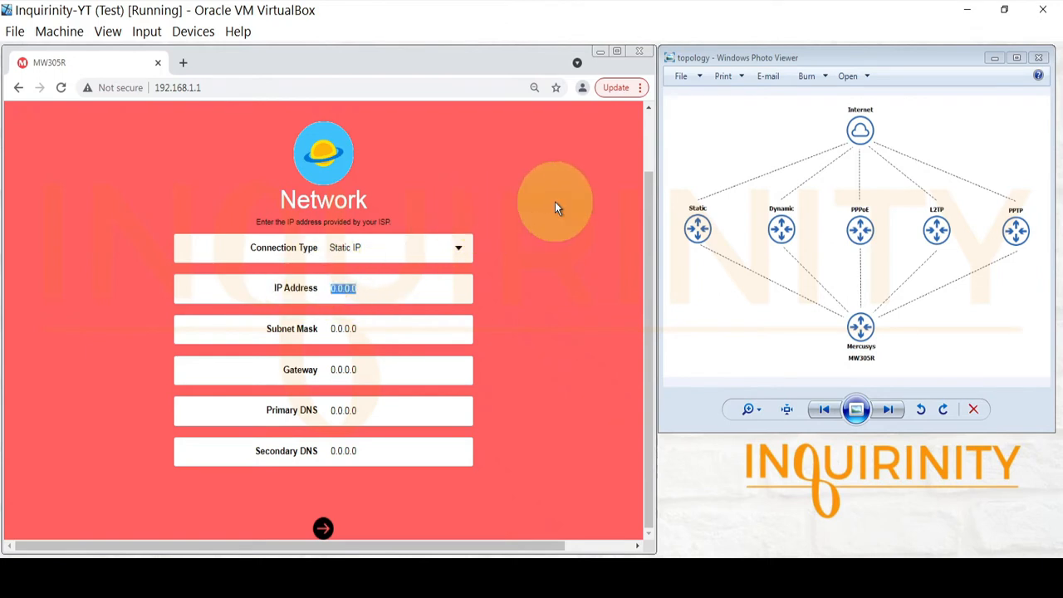
type("100")
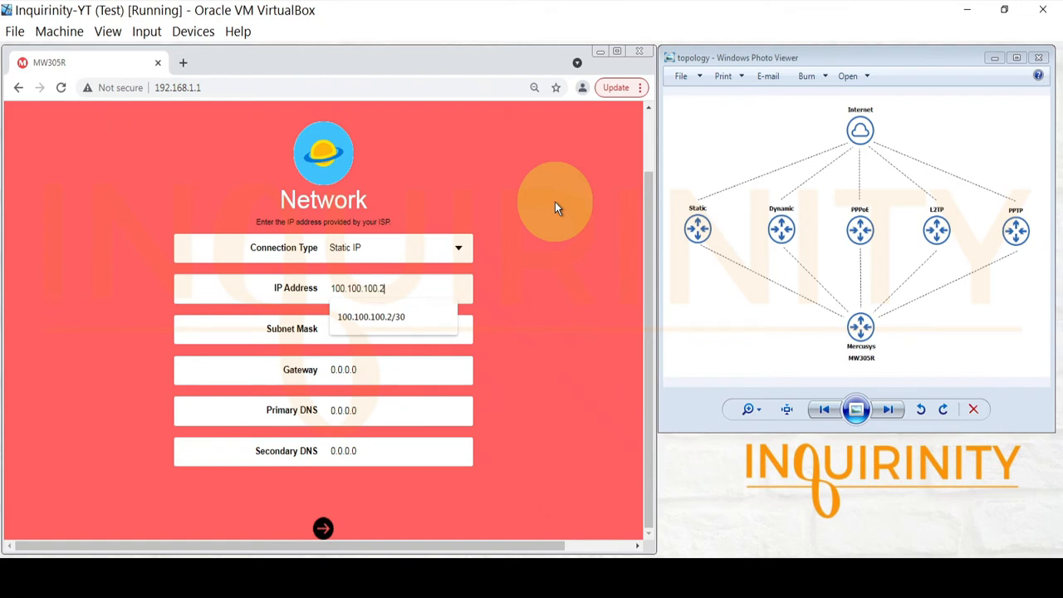
type(".100.100.2")
Step: Set the subnet mask to 255.255.255.252 and the gateway to 100.100.100.1
left_click(387, 332)
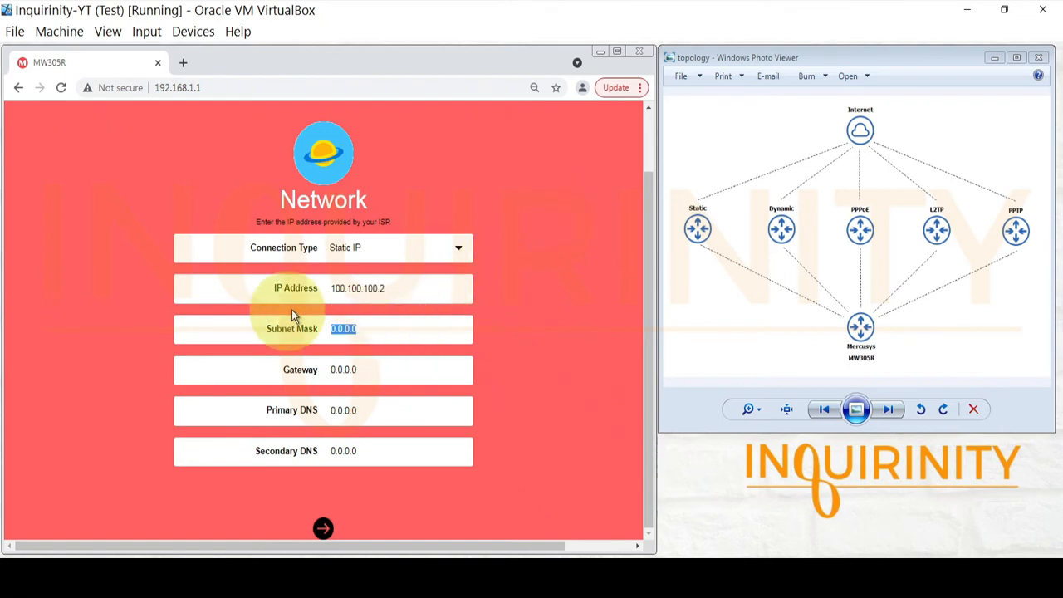
type("255.255")
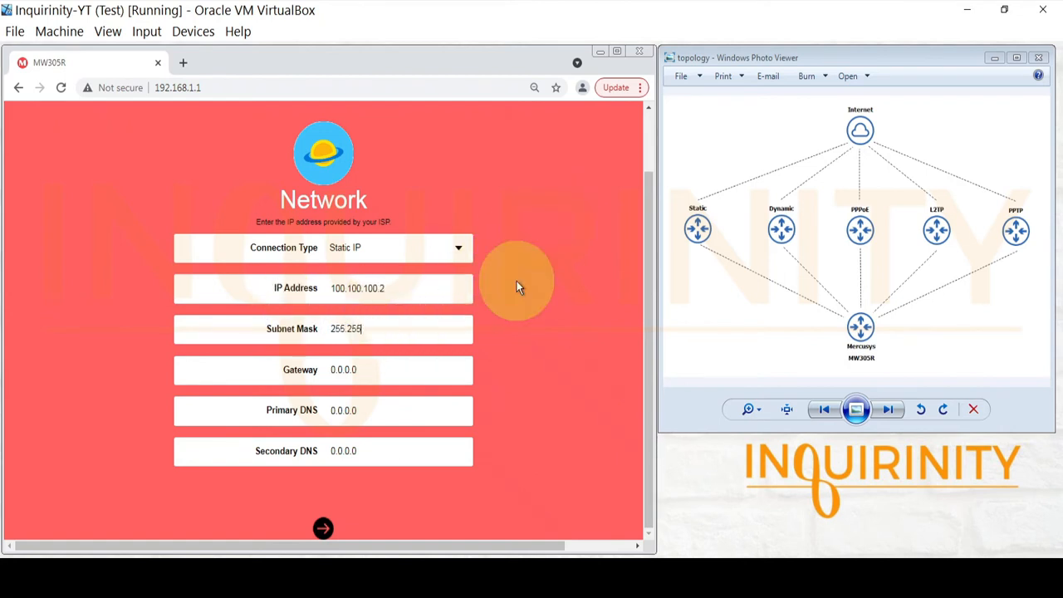
type(".255.252")
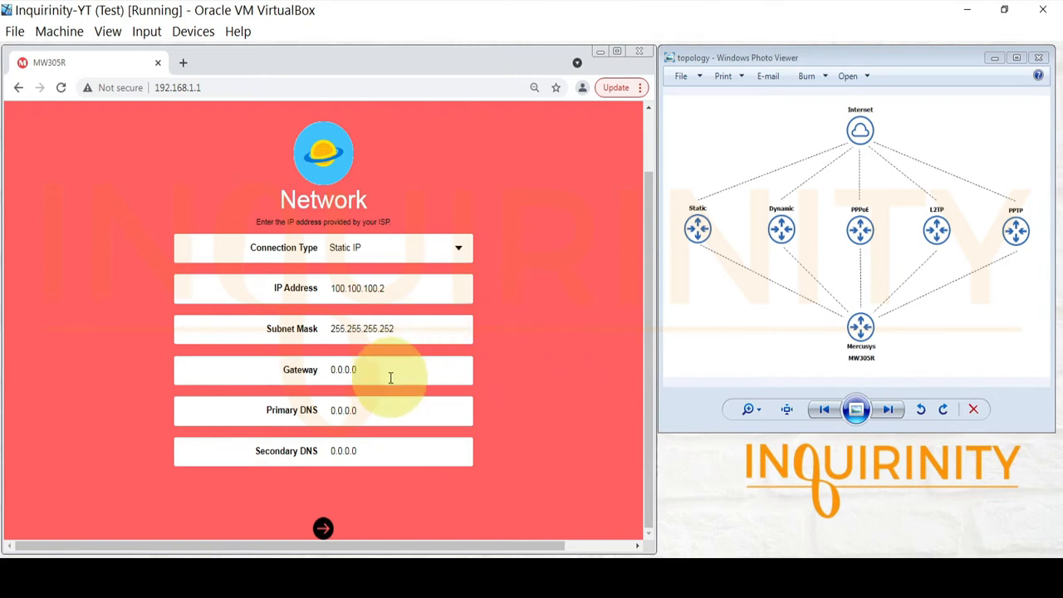
left_click(337, 371)
type("100")
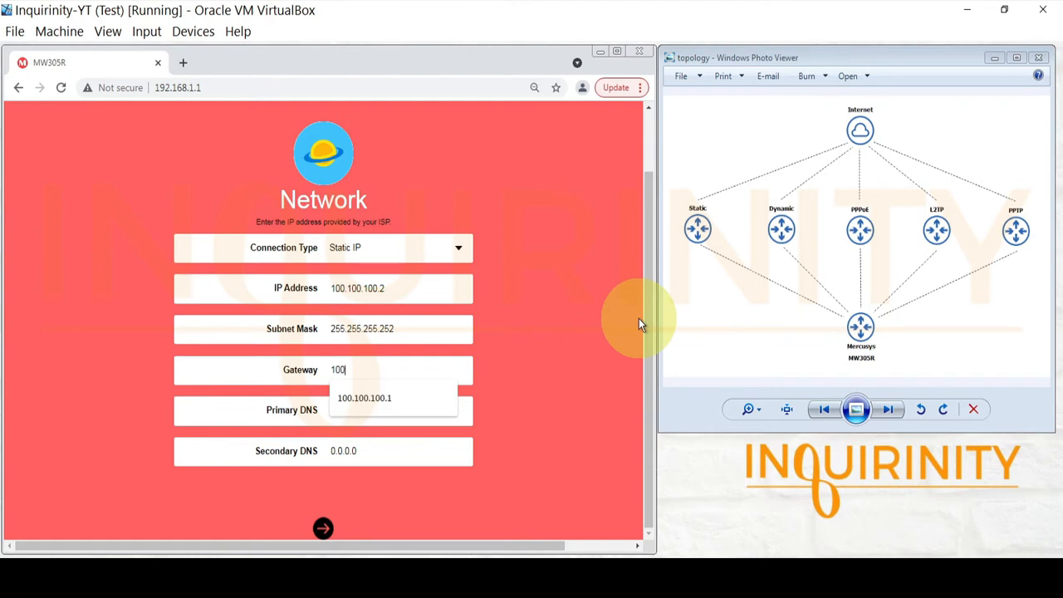
type(".100.100.1")
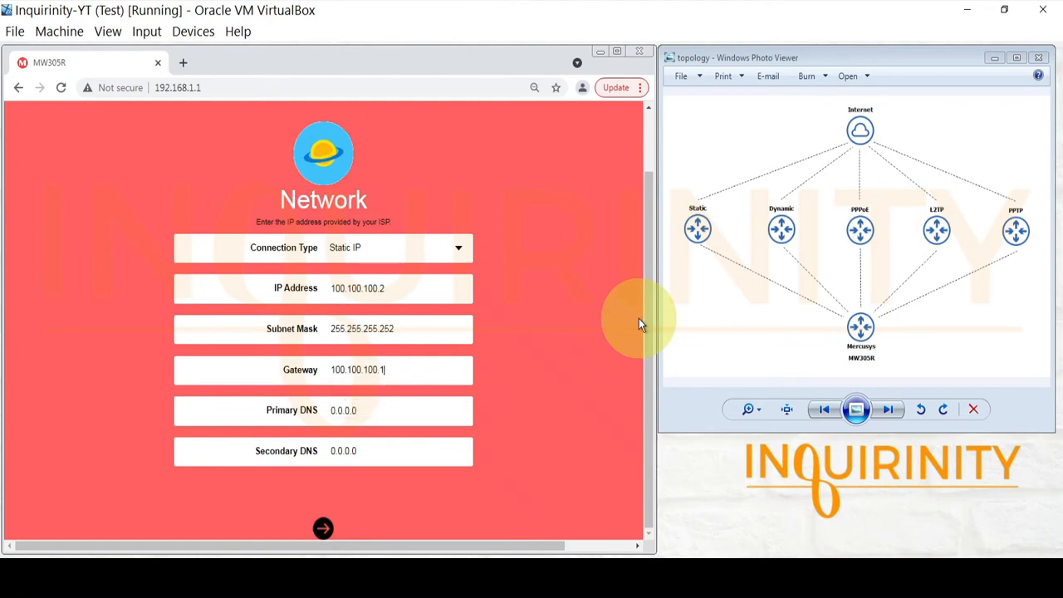
Step: Set the primary DNS to 8.8.8.8 and the secondary DNS to 8.8.4.4
left_click(379, 410)
left_click_drag(379, 410, 293, 408)
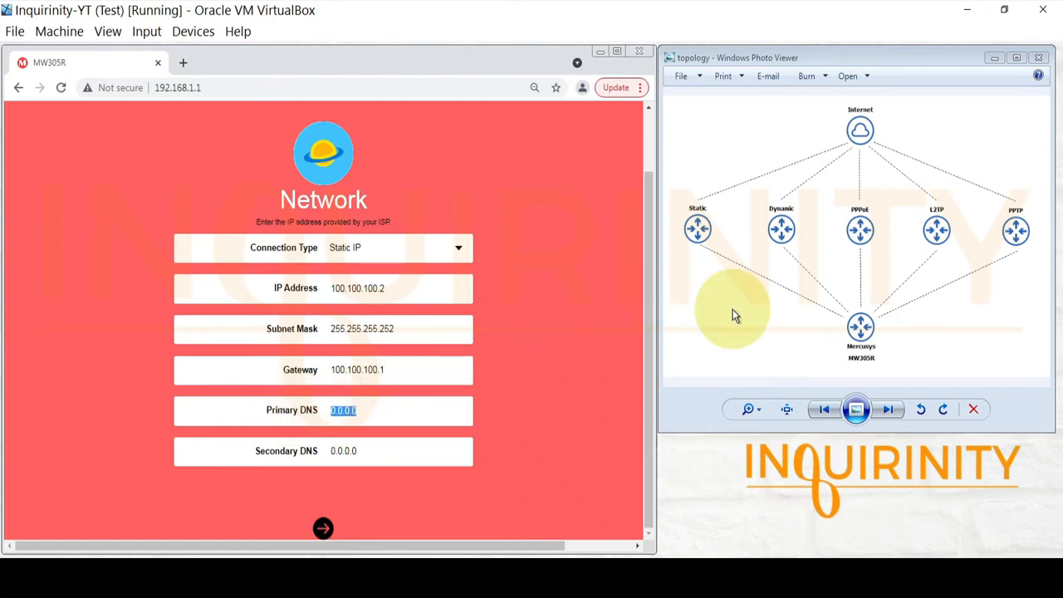
type("8.8.8.8")
left_click_drag(386, 450, 237, 434)
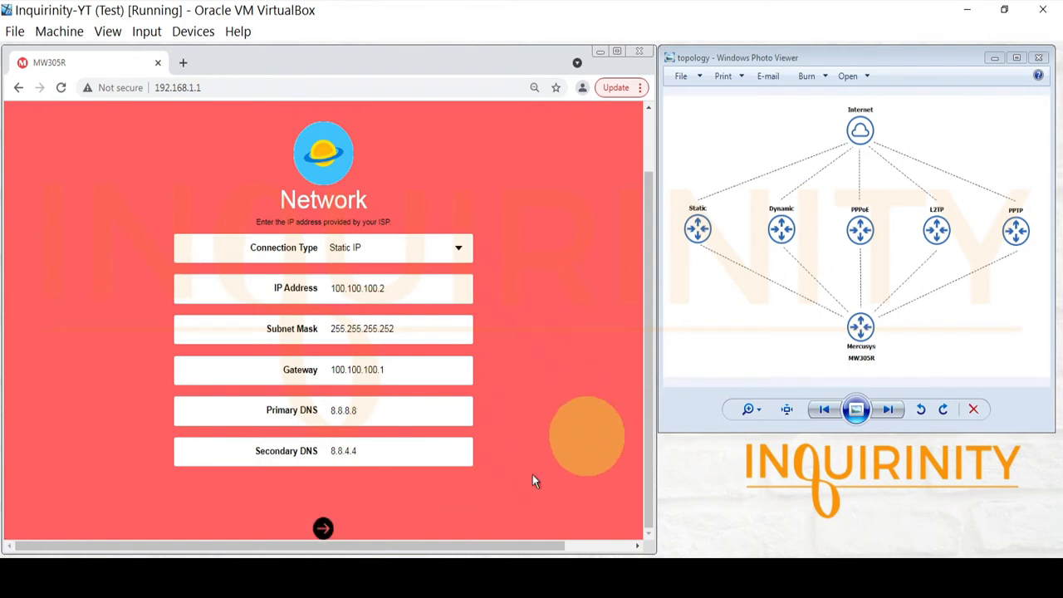
Step: Submit the static network settings, keep the existing wireless settings and finish the setup wizard
left_click(323, 528)
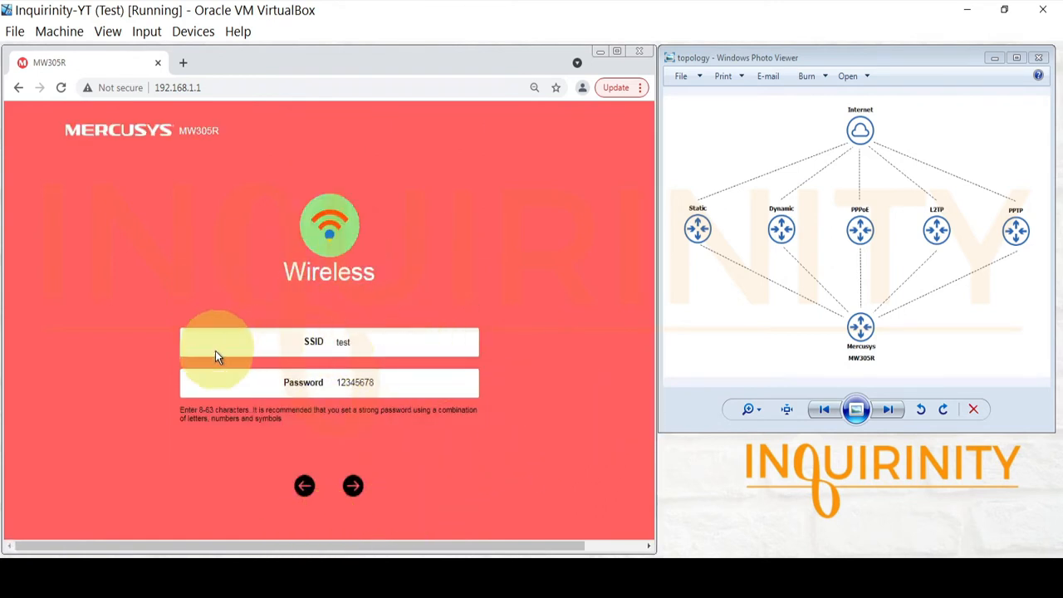
left_click(354, 494)
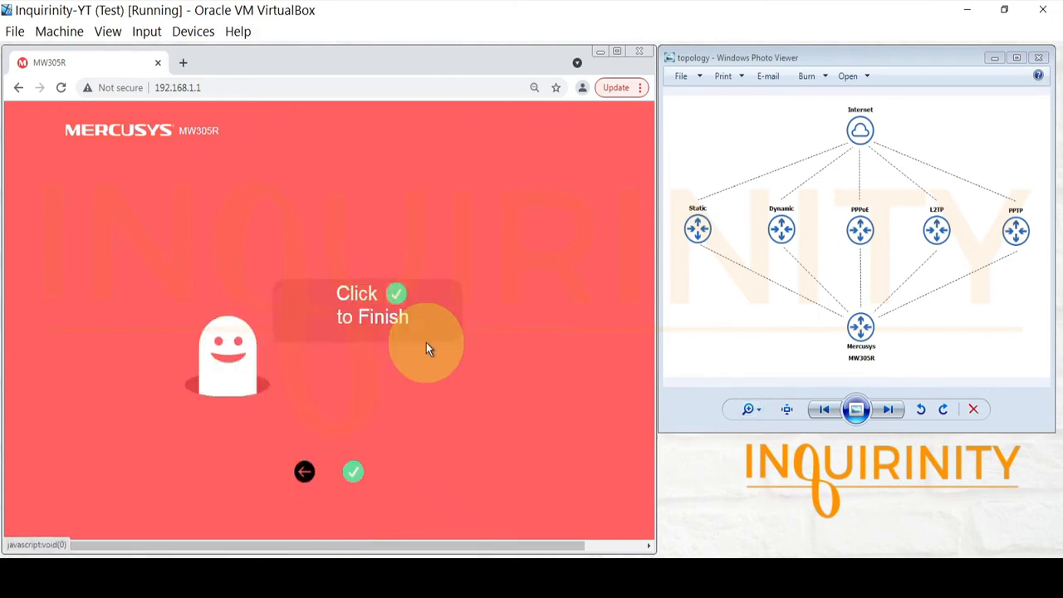
left_click(352, 487)
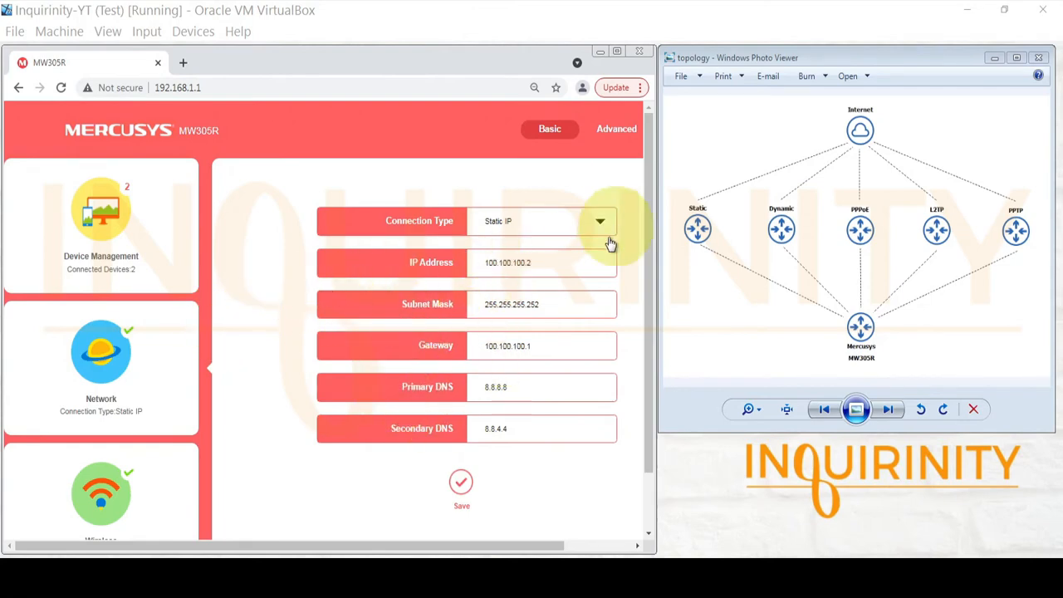
Step: Open the router's advanced diagnostic tools and ping the gateway 100.100.100.1
left_click(618, 133)
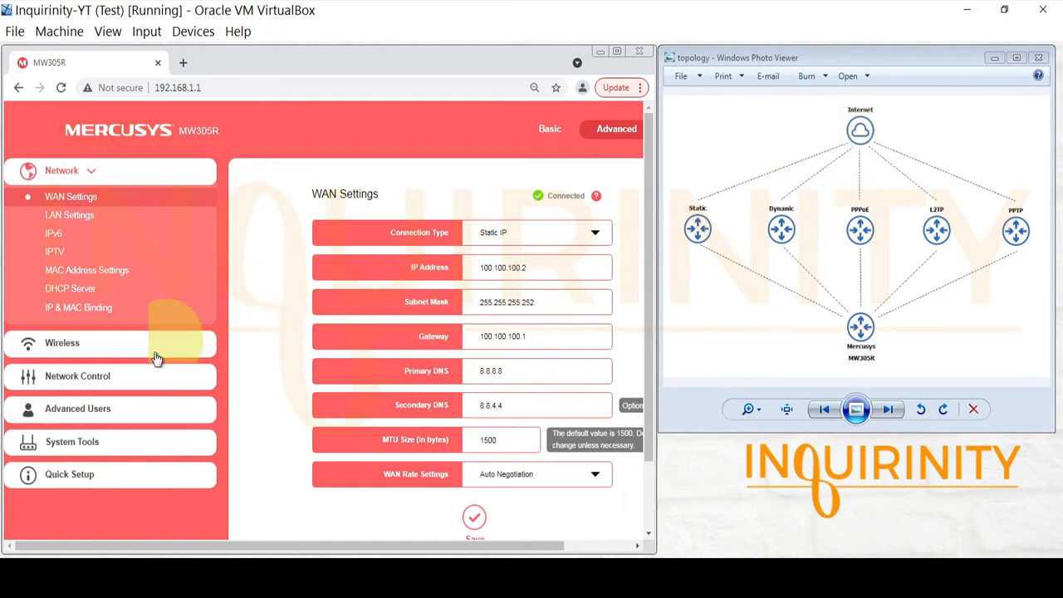
left_click(130, 443)
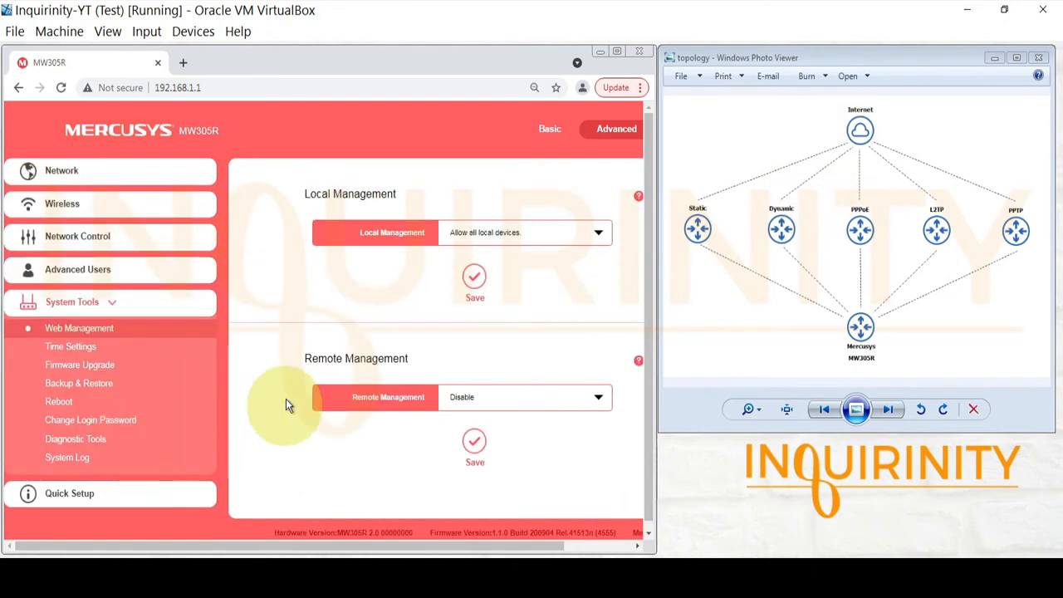
left_click(73, 440)
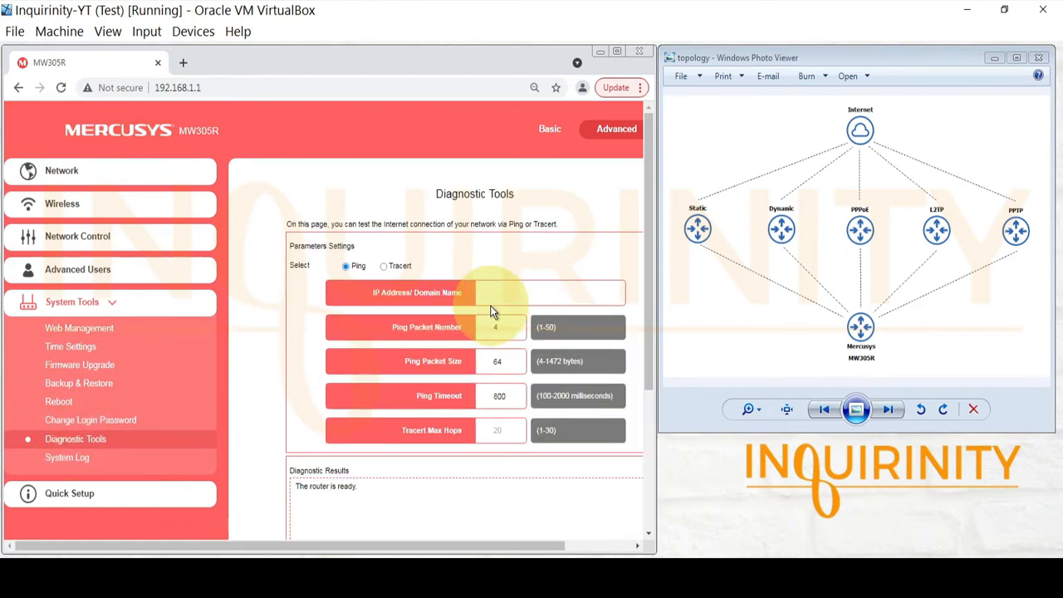
type("10")
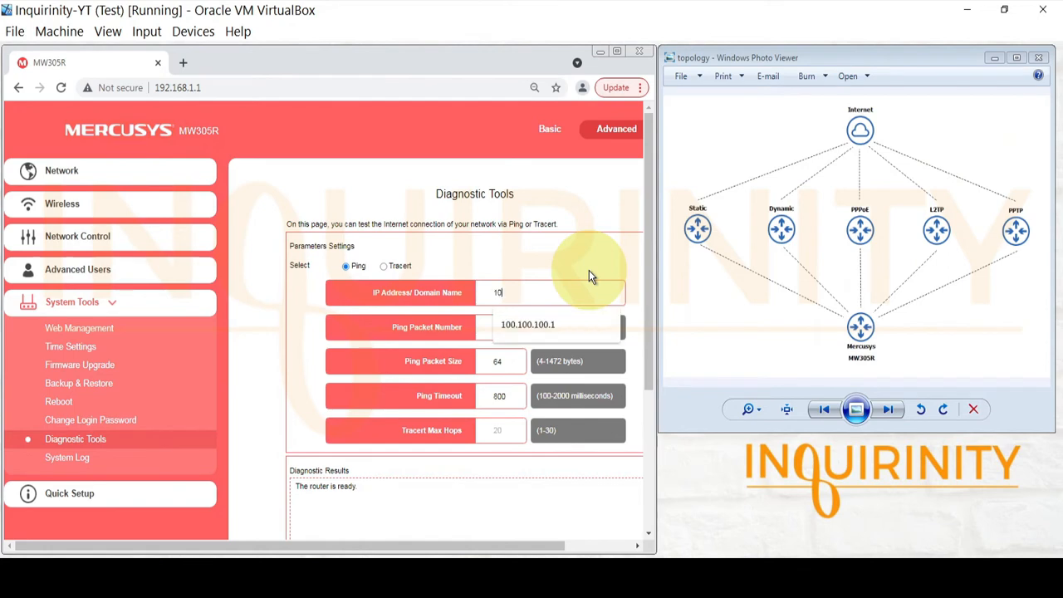
type("0.100.100.1")
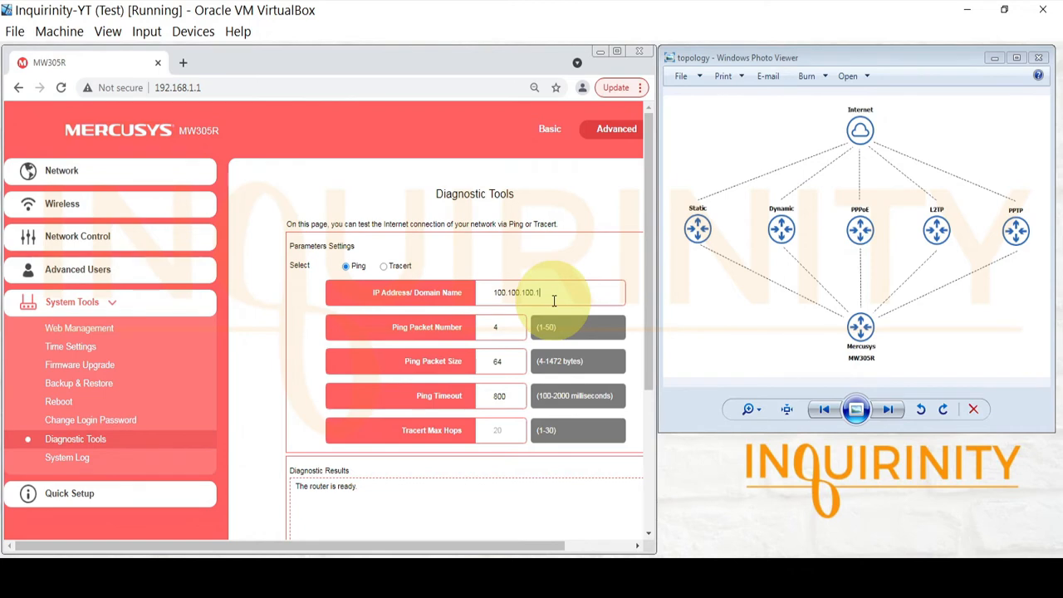
scroll(515, 407, "down", 3)
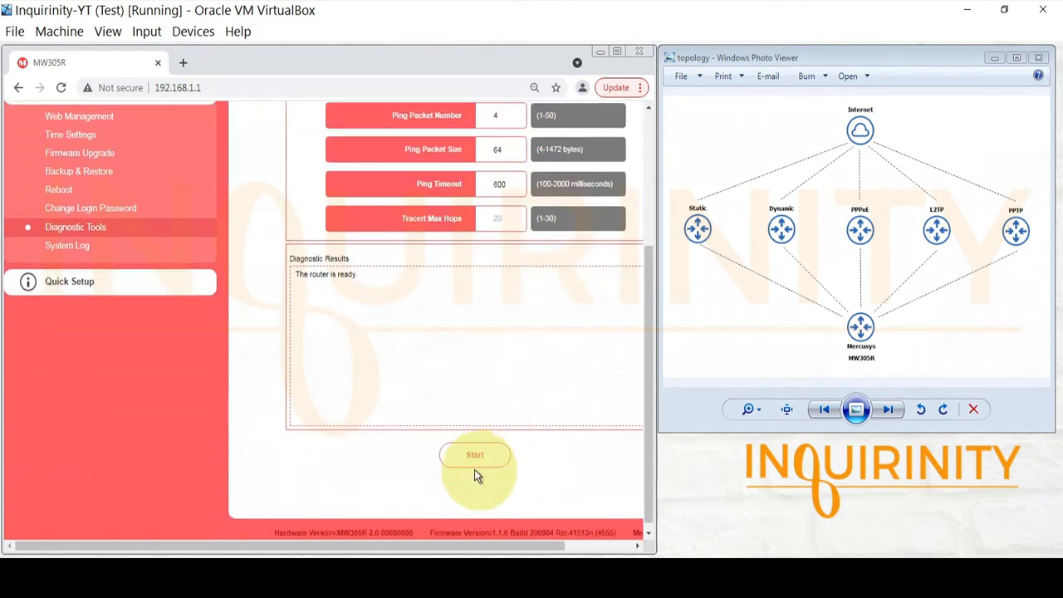
left_click(474, 462)
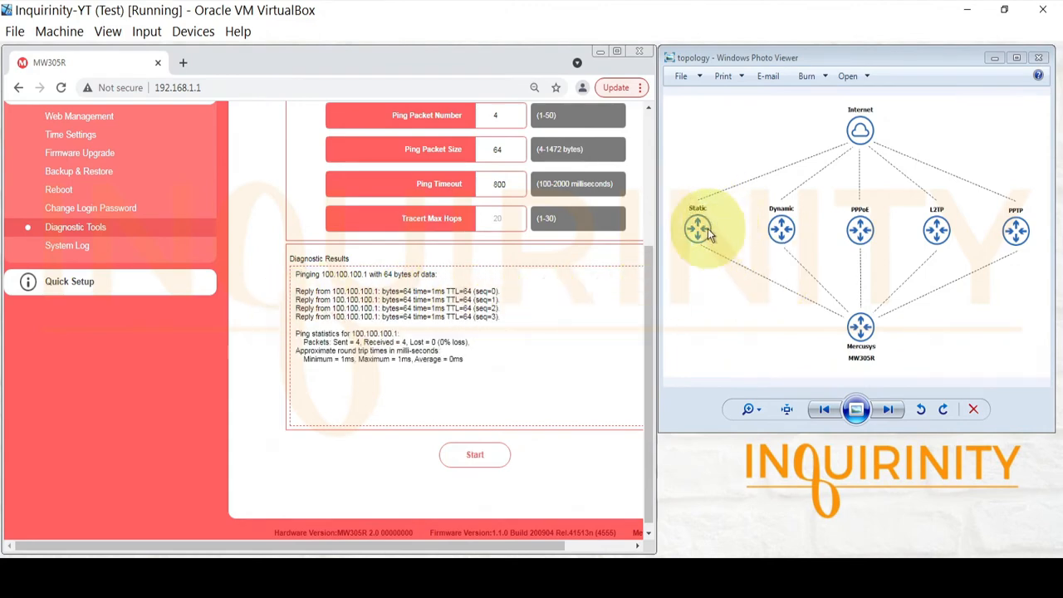
Step: Ping 9.9.9.9 from the router's diagnostic tools to test internet connectivity
scroll(591, 309, "up", 3)
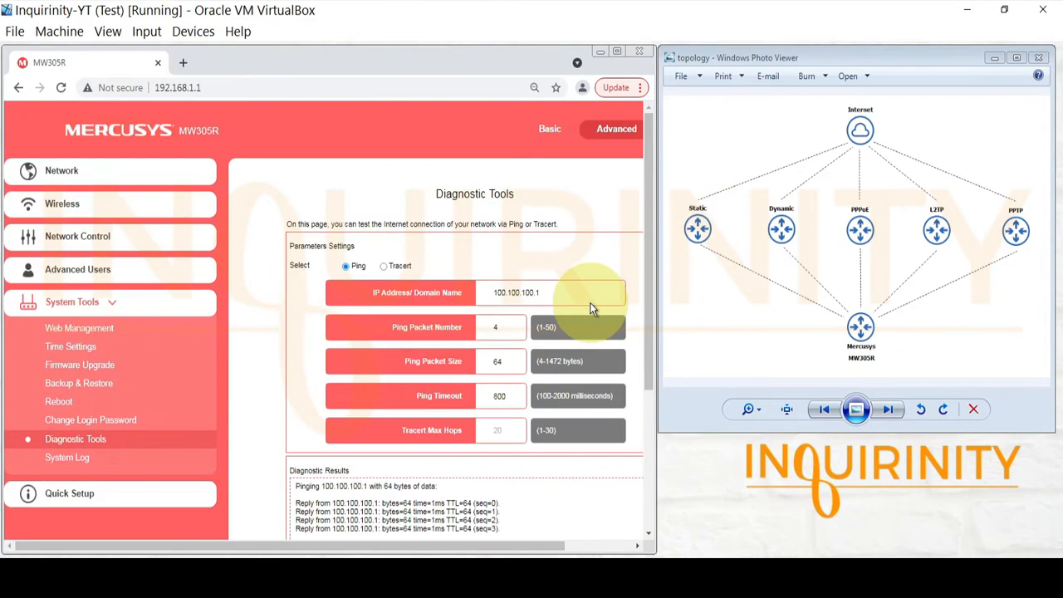
double_click(546, 286)
type("9.9.9.9")
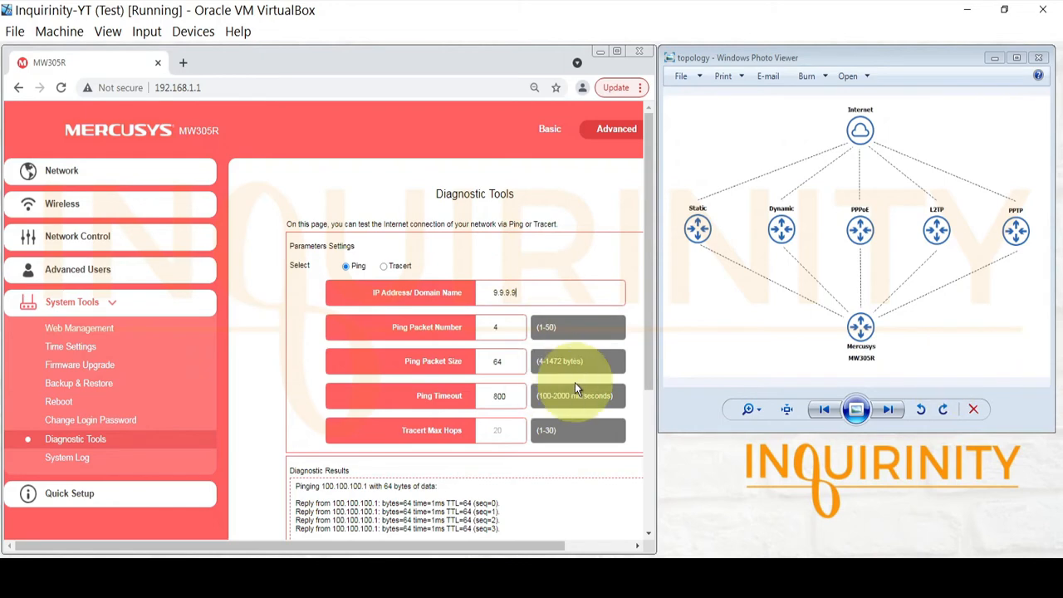
scroll(574, 382, "down", 3)
left_click(474, 449)
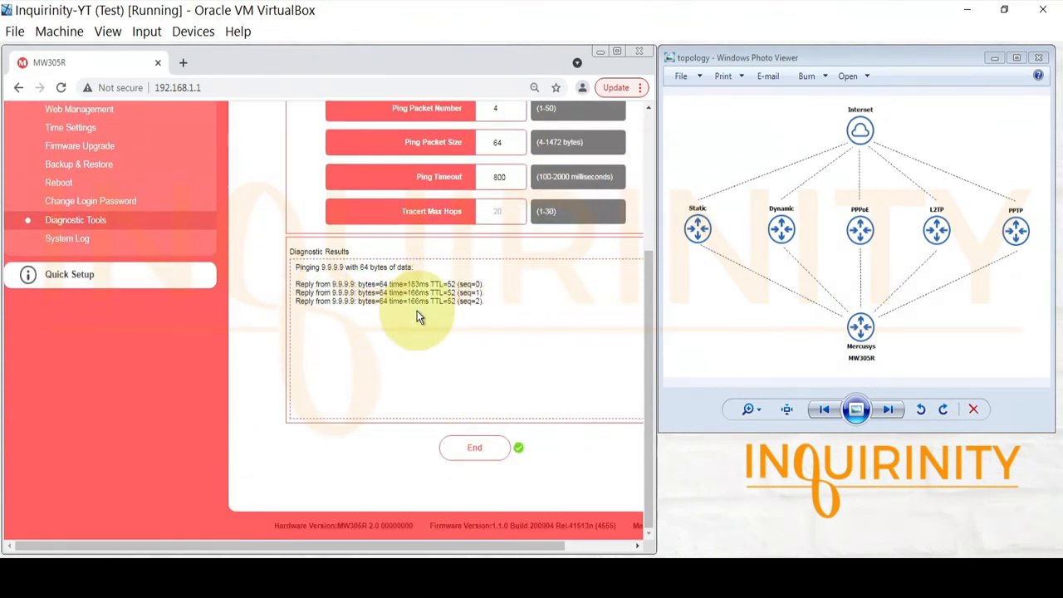
scroll(471, 322, "up", 3)
left_click_drag(528, 296, 420, 297)
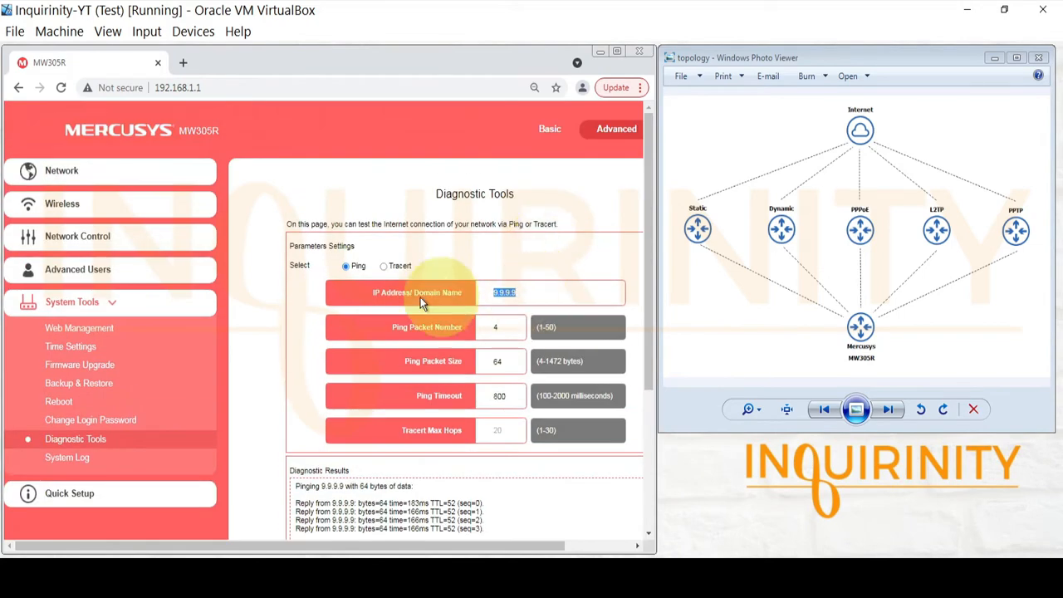
type("www.facebook.com")
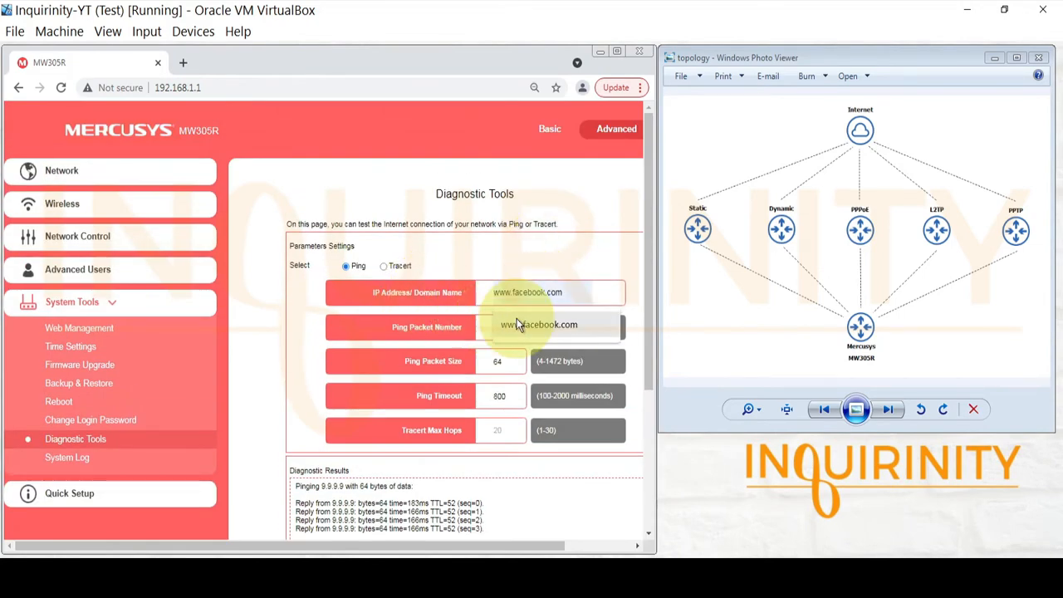
left_click(517, 323)
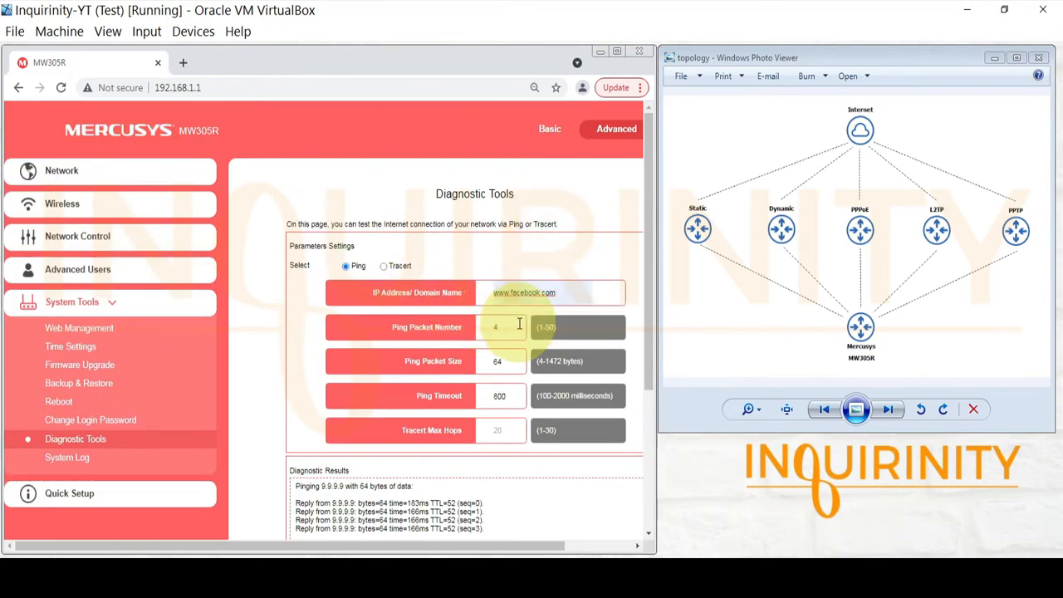
scroll(519, 323, "down", 3)
left_click(478, 449)
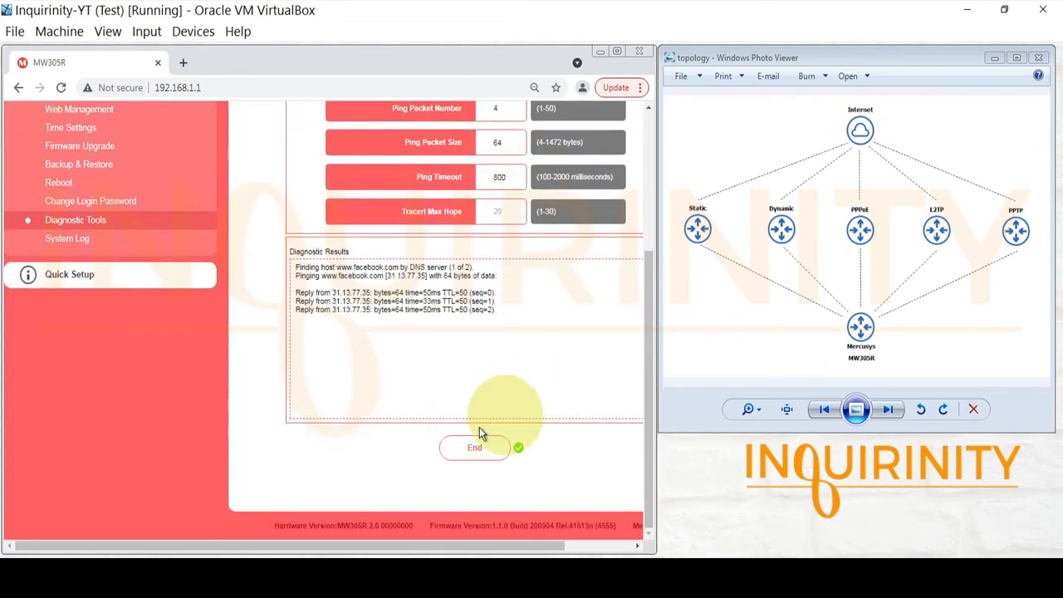
scroll(547, 379, "up", 3)
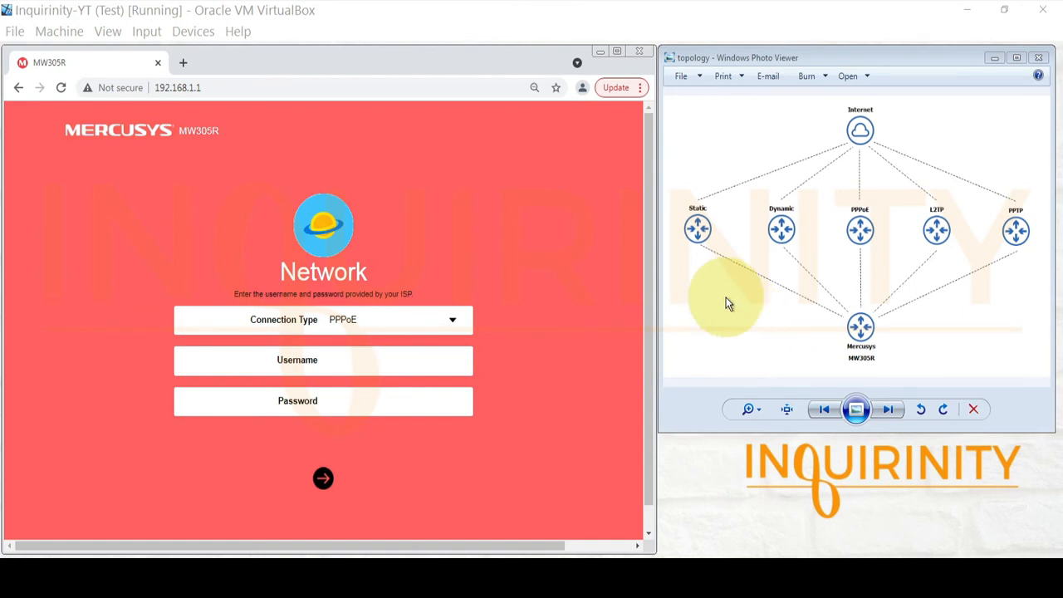
Step: Set the WAN connection type to Dynamic IP, keep the existing wireless settings and finish the setup wizard
left_click(439, 325)
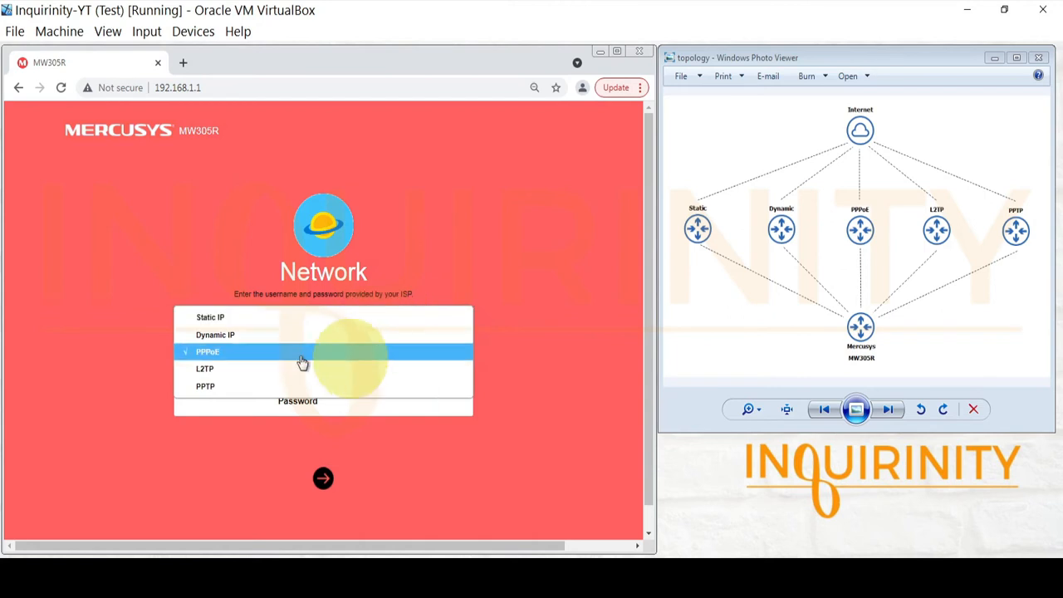
left_click(239, 337)
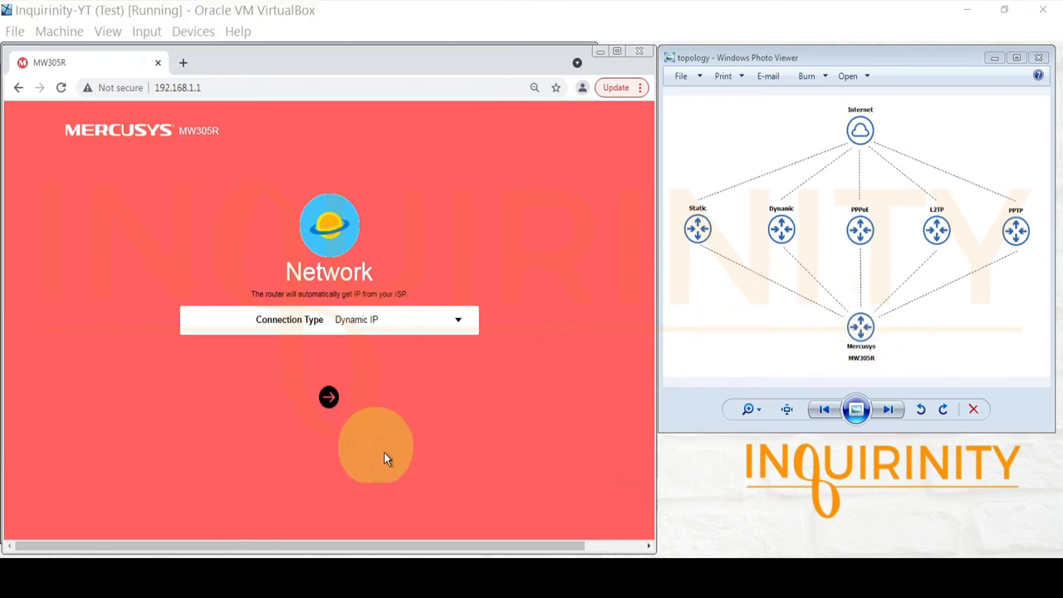
left_click(328, 399)
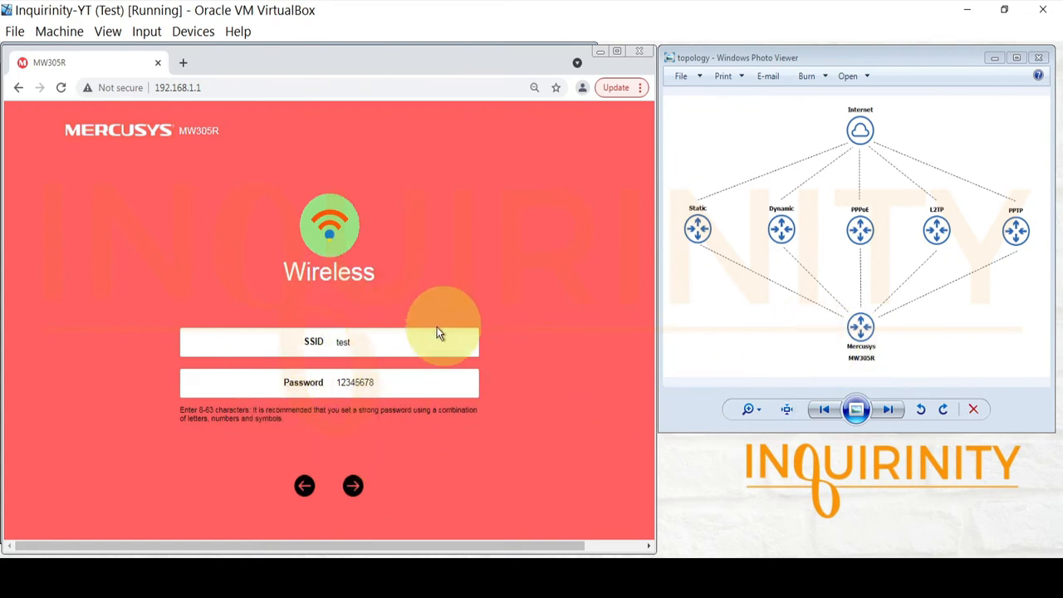
left_click(353, 486)
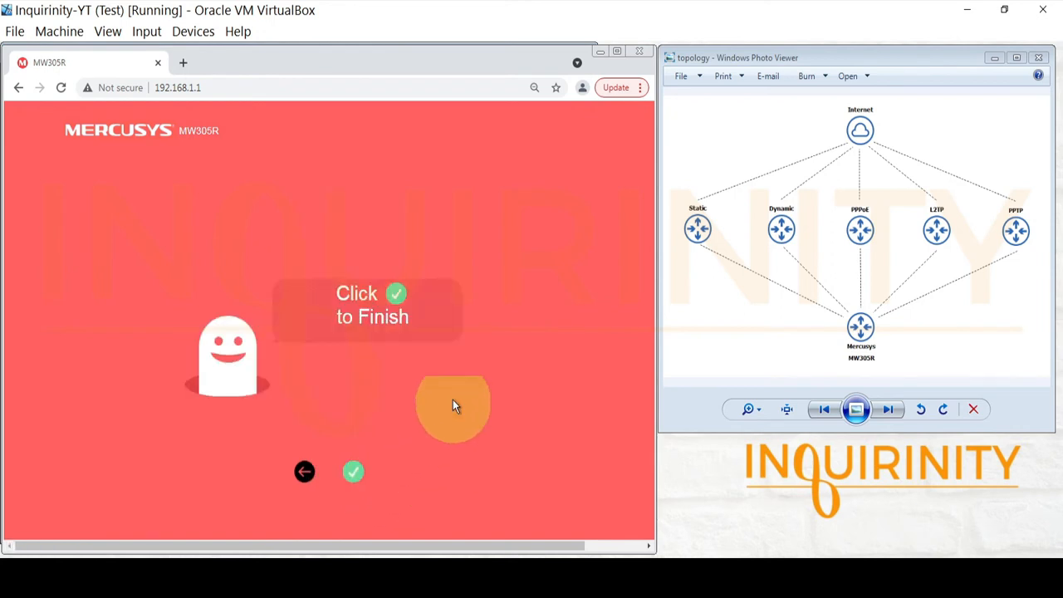
left_click(354, 473)
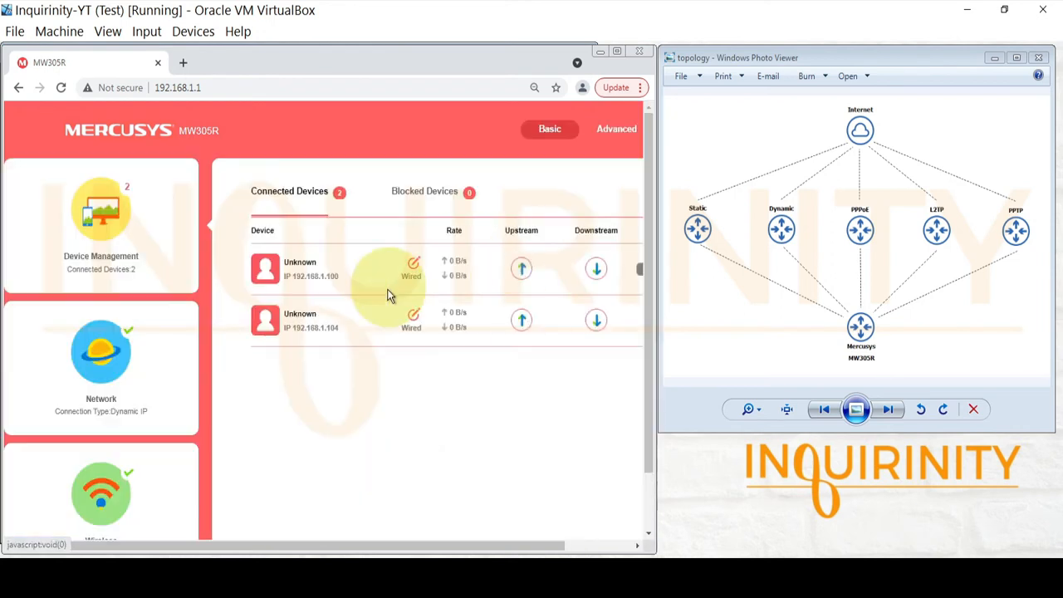
Step: Review the Dynamic IP connection details in the basic and advanced network settings, and open the router's diagnostic tools
left_click(99, 372)
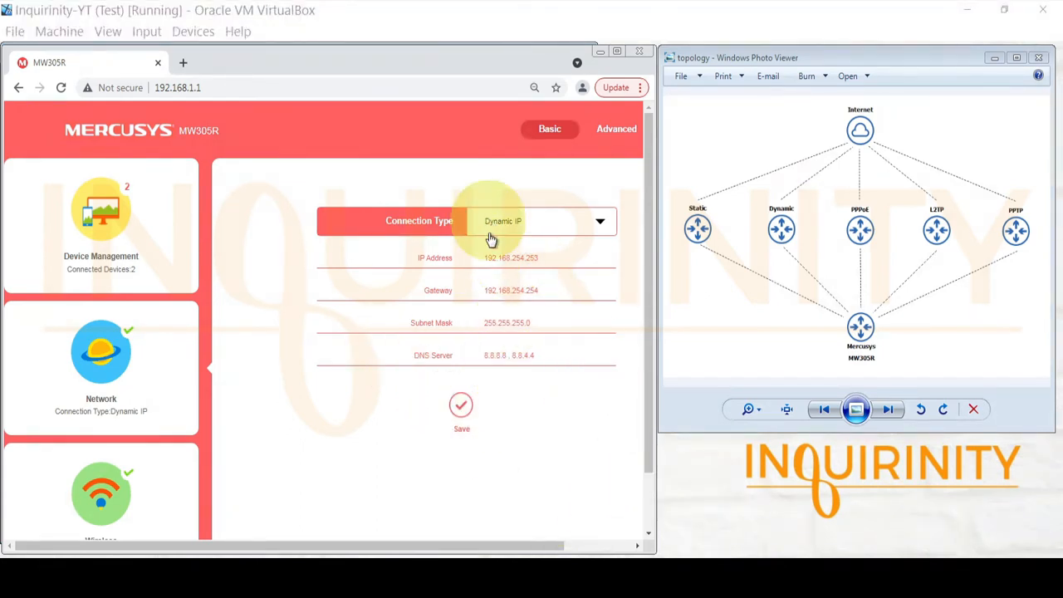
left_click(616, 132)
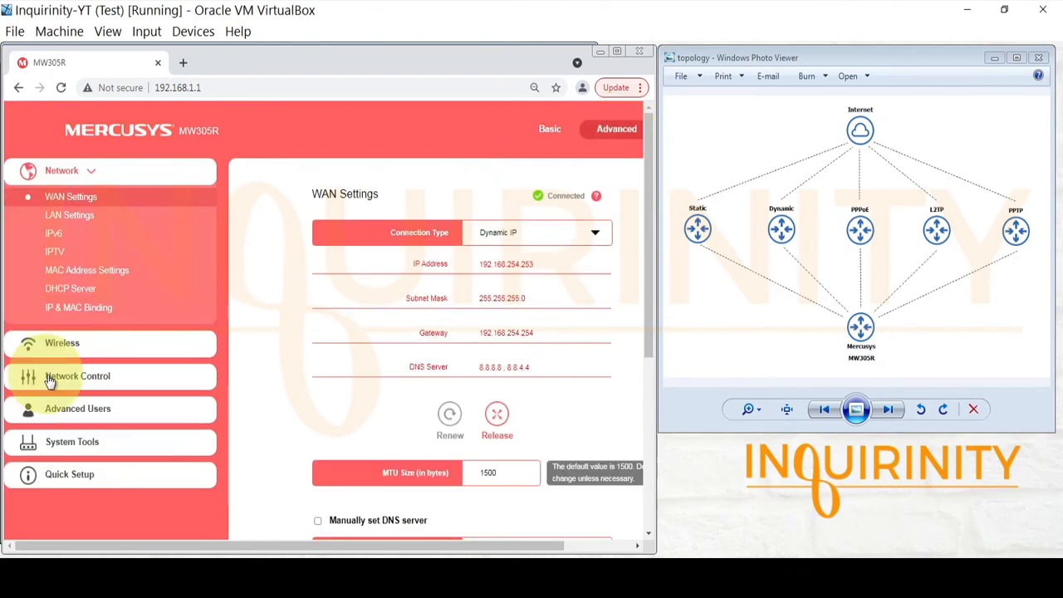
left_click(63, 442)
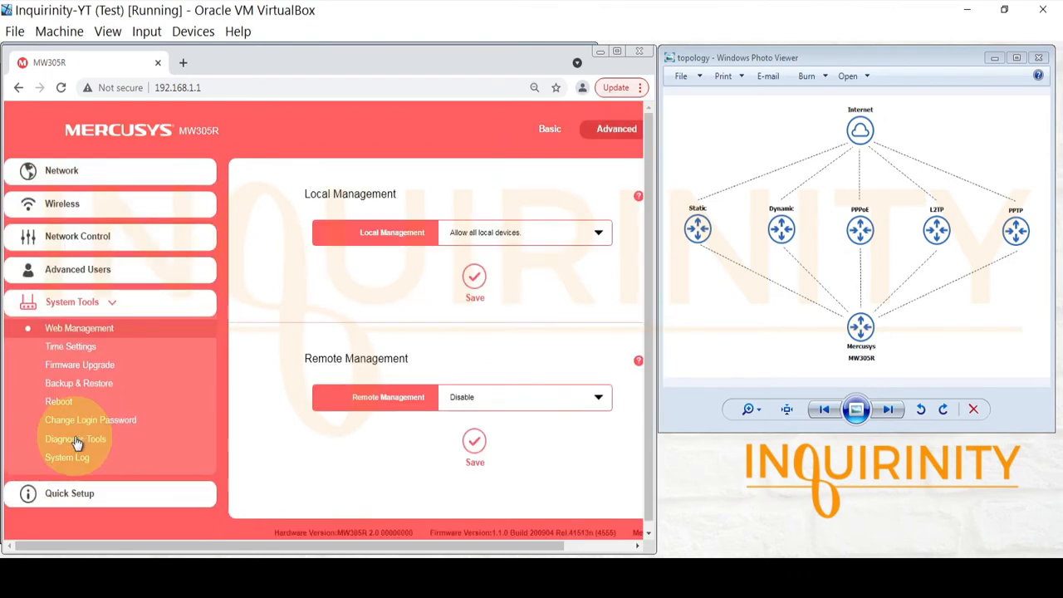
left_click(79, 438)
Step: Ping the gateway 192.168.254.254 from the router's diagnostic tools
left_click(519, 296)
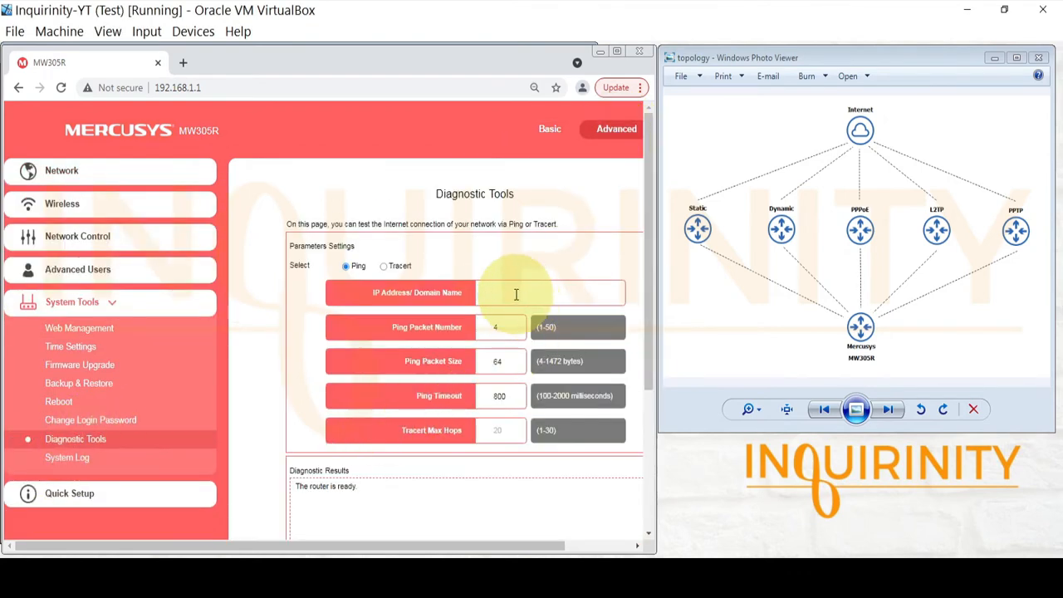
type("19")
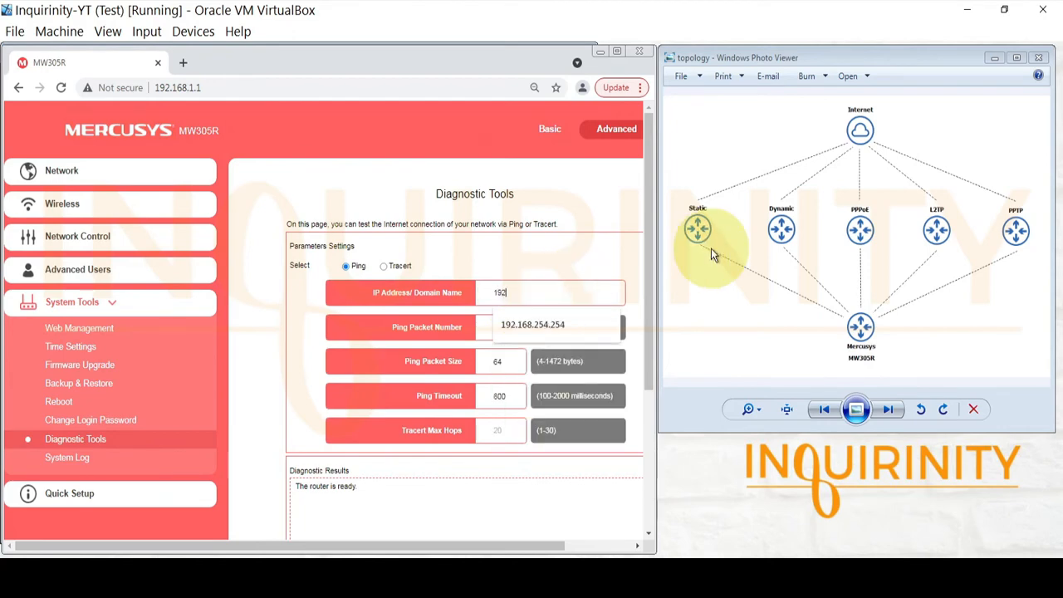
type("254.254")
left_click(614, 323)
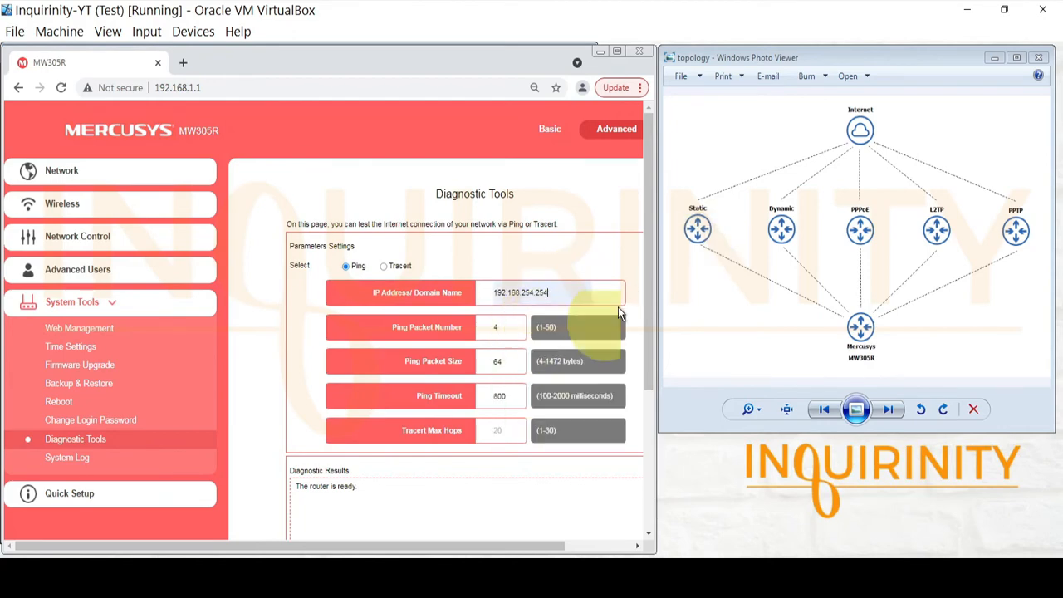
scroll(519, 406, "down", 3)
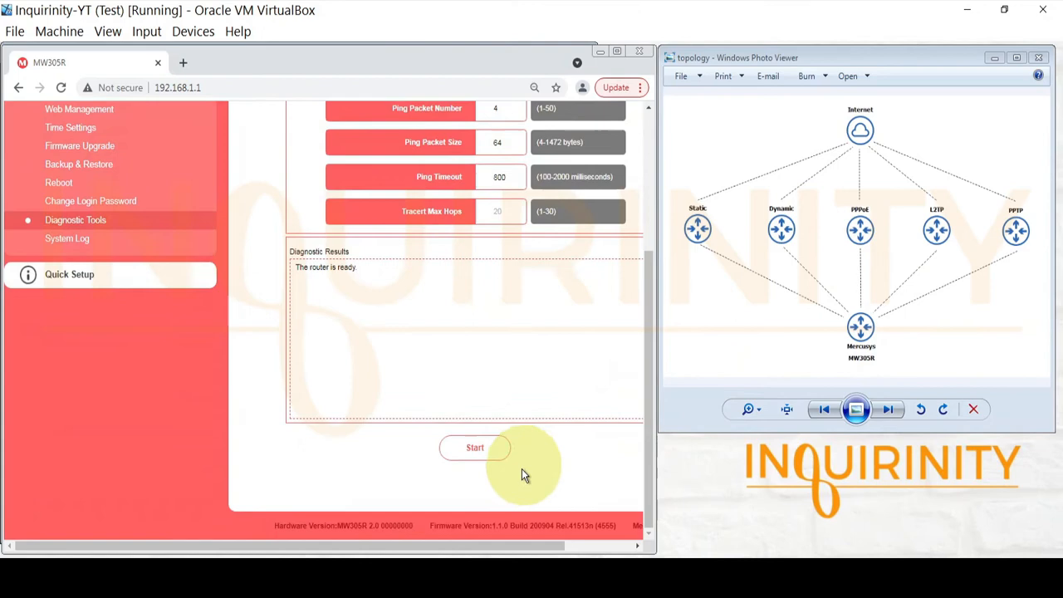
left_click(473, 449)
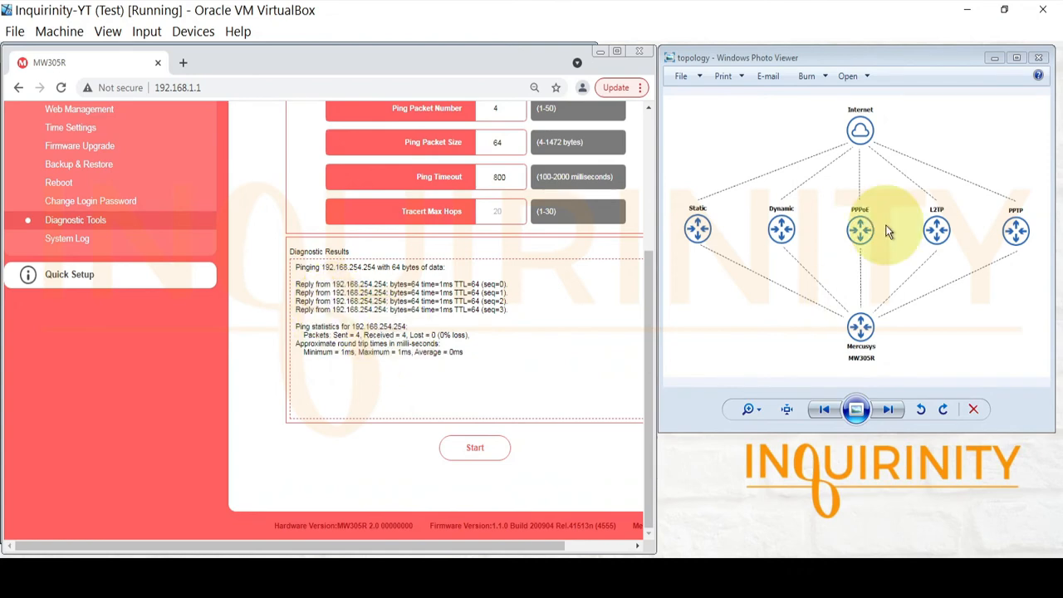
Step: Ping 9.9.9.9 over the Dynamic IP connection to test internet connectivity, and check the replies
scroll(488, 319, "up", 3)
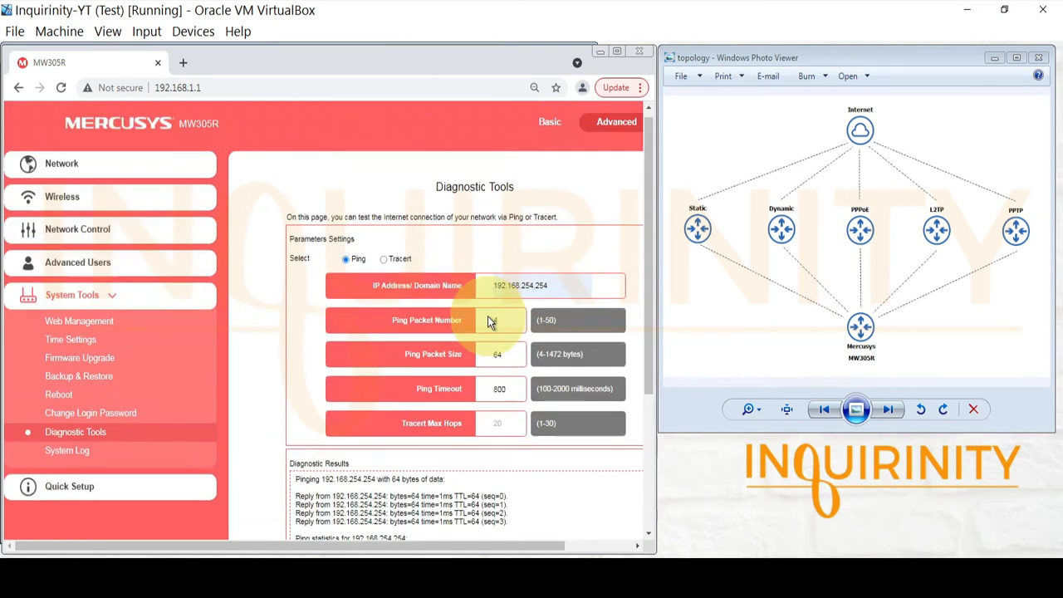
left_click_drag(581, 285, 409, 287)
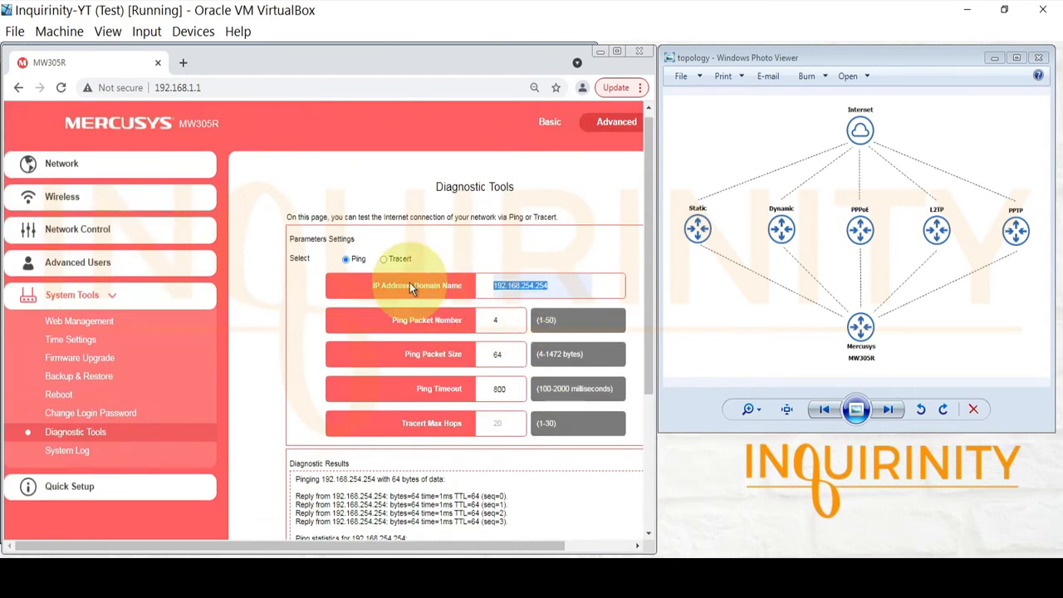
type("9.9.9.9")
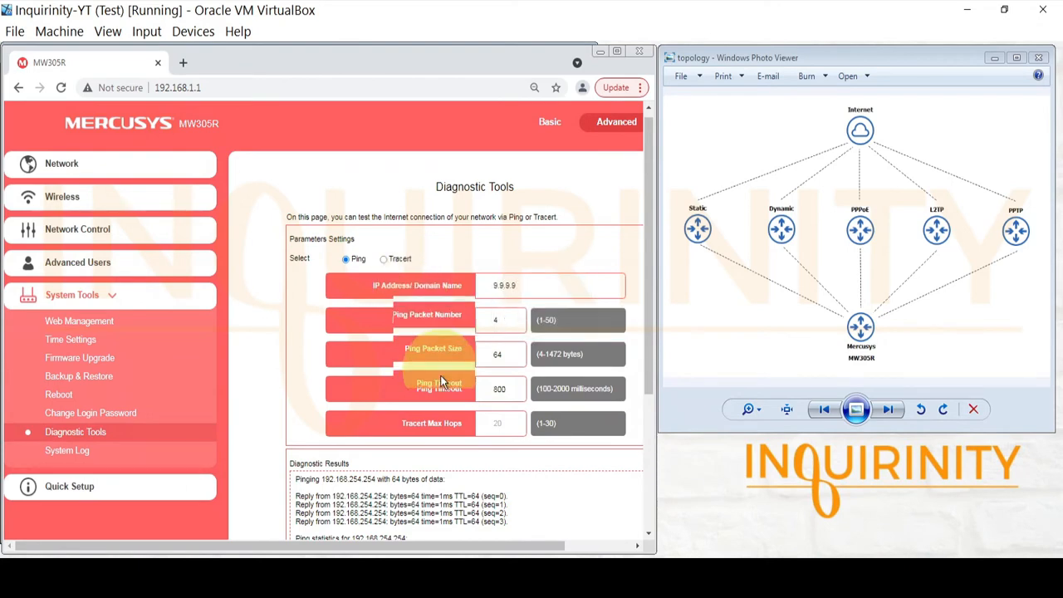
scroll(448, 390, "down", 3)
left_click(474, 447)
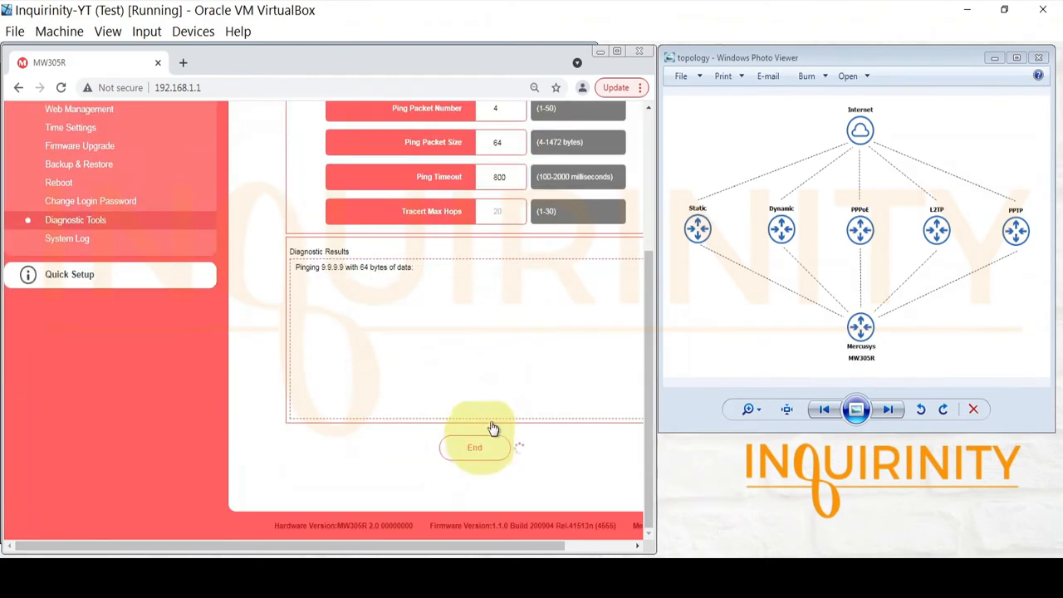
scroll(515, 278, "up", 3)
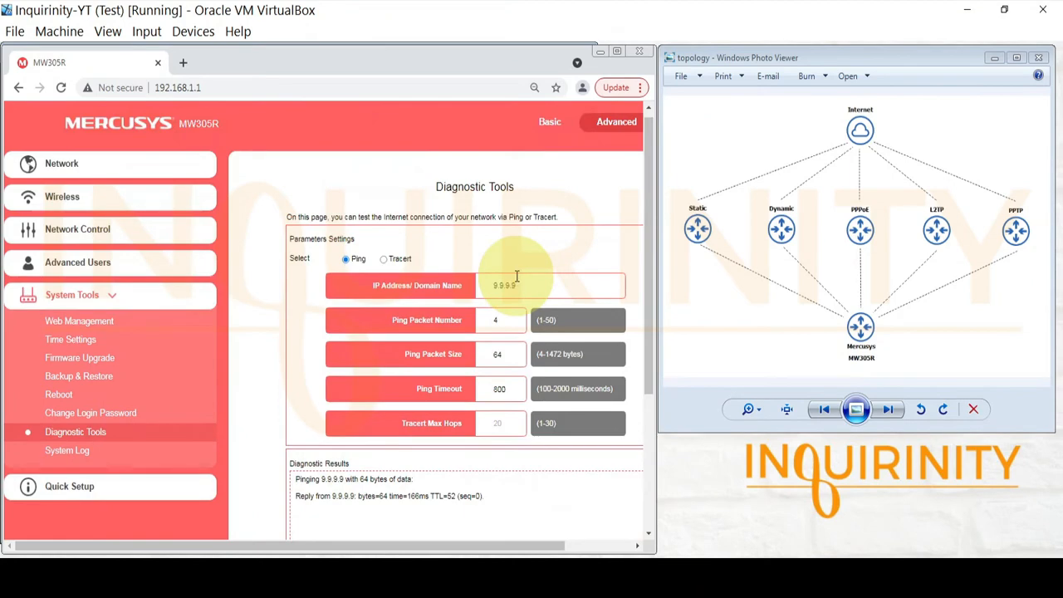
scroll(490, 348, "down", 2)
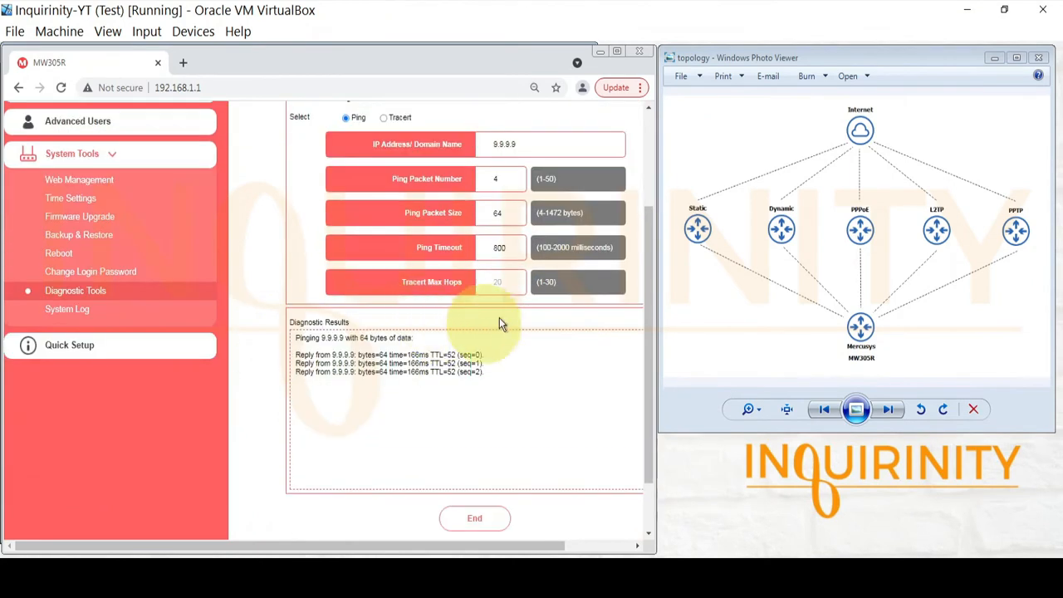
scroll(523, 257, "up", 2)
double_click(517, 284)
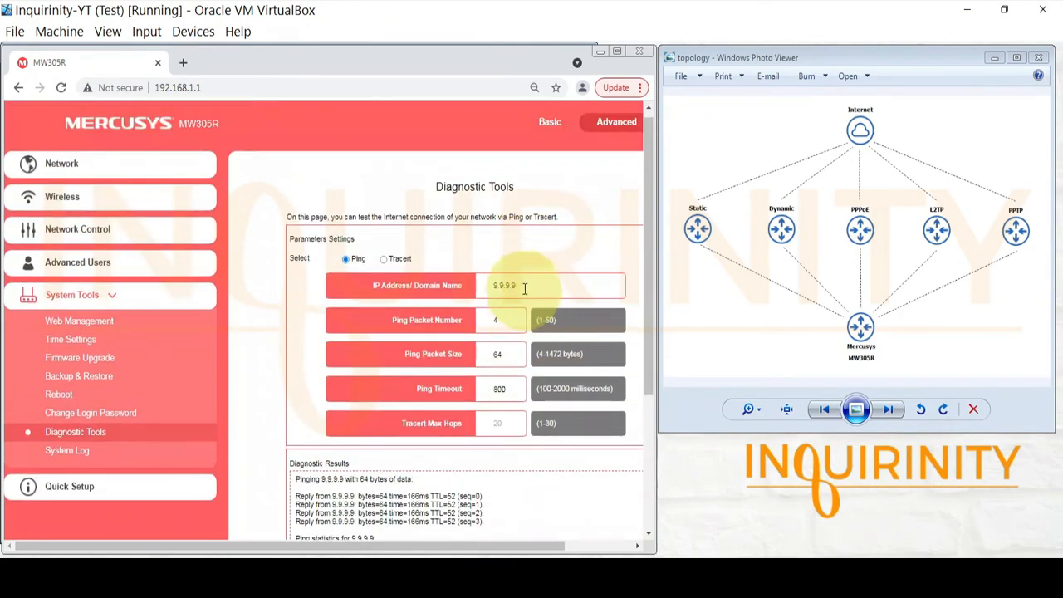
type("www")
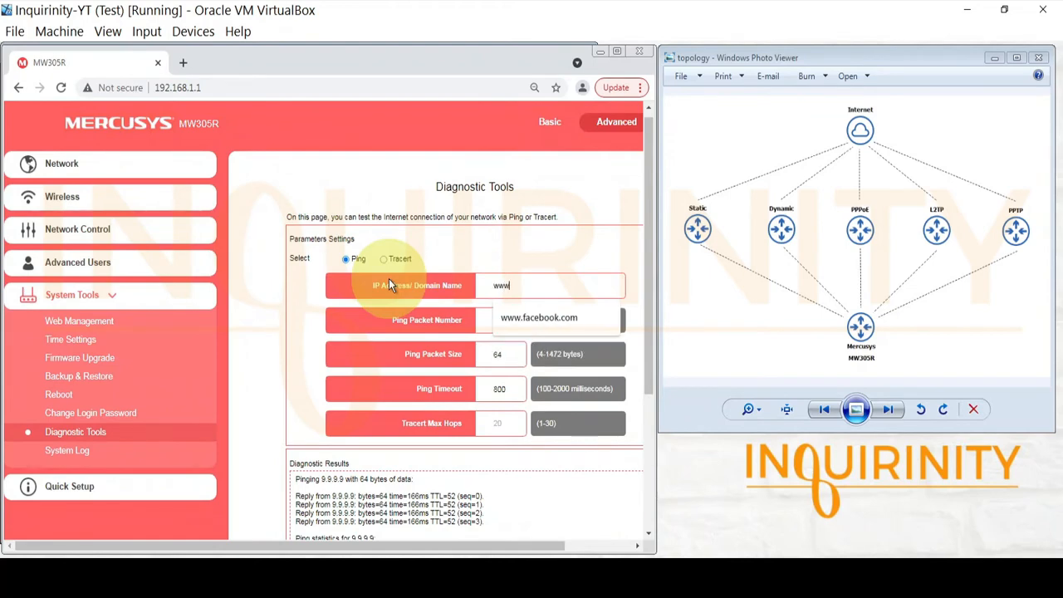
type(".youtube.com")
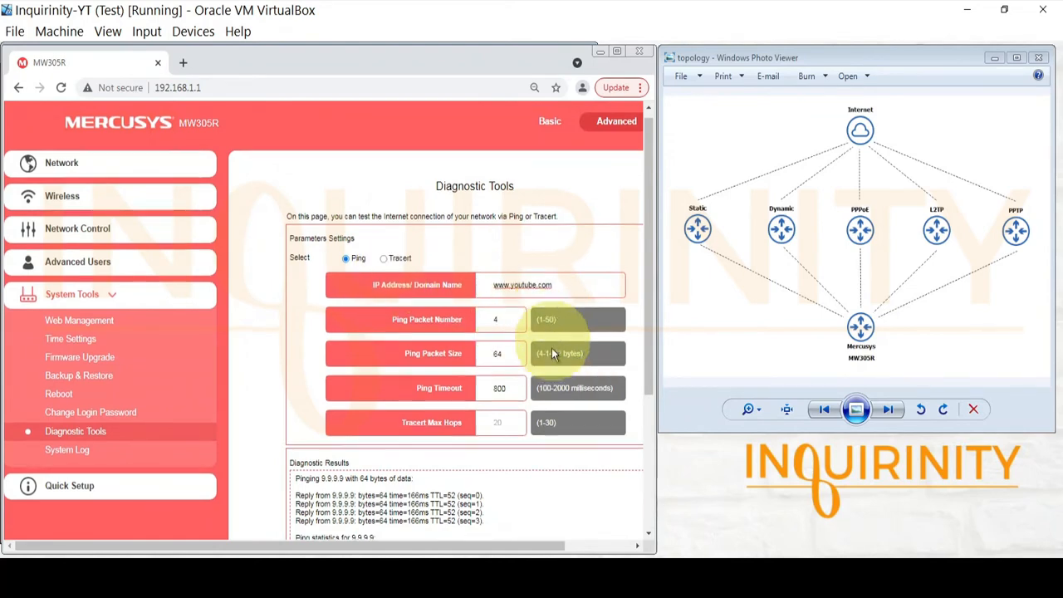
scroll(552, 348, "down", 3)
left_click(471, 456)
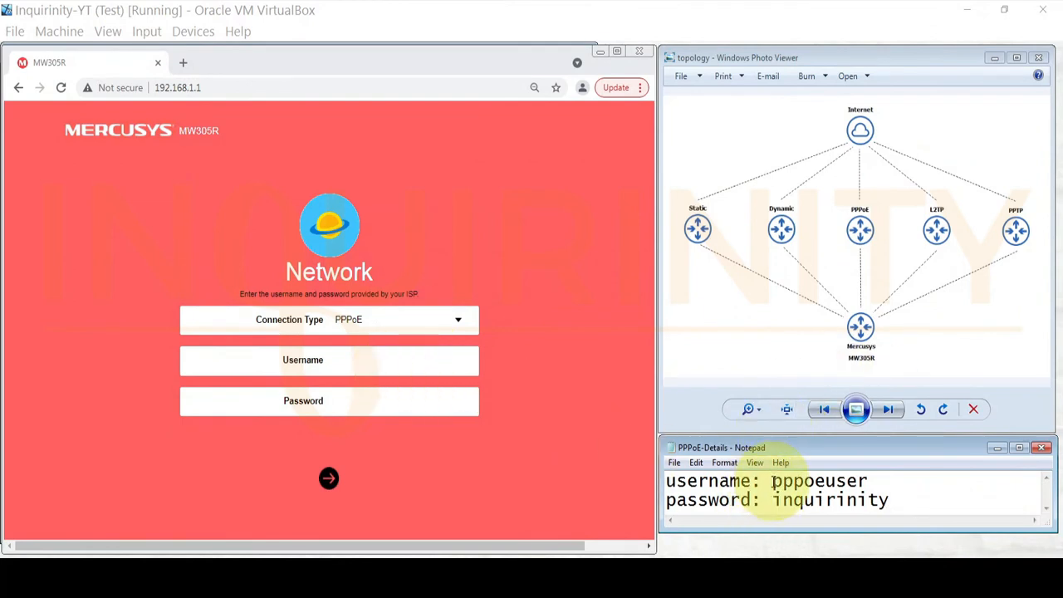
Step: Copy the PPPoE username pppoeuser and the account password from the PPPoE-Details notes into the setup wizard's network page
left_click_drag(772, 481, 870, 481)
key("ctrl+c")
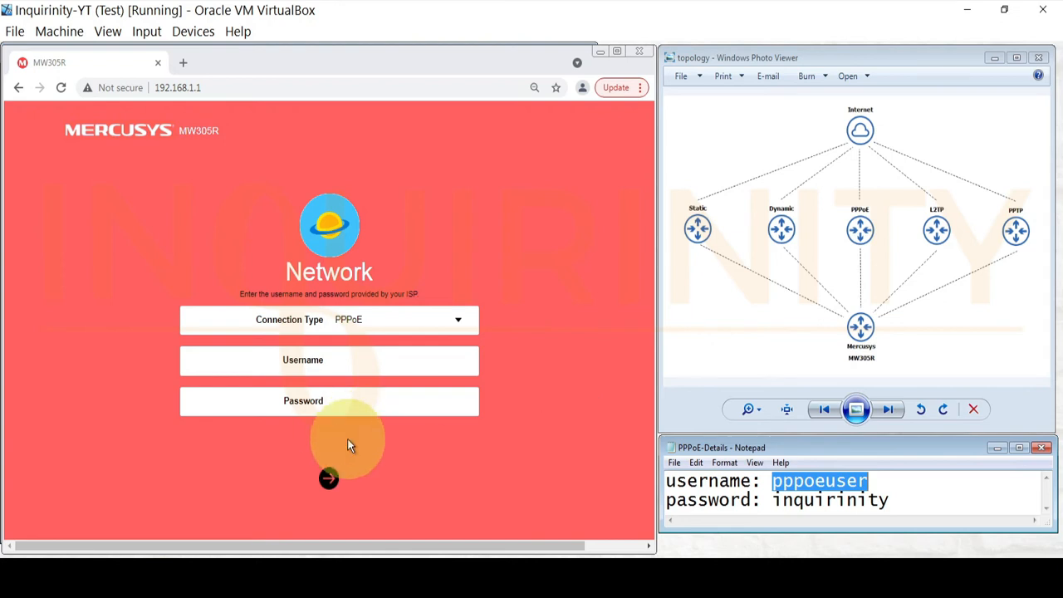
left_click(407, 364)
key("ctrl+v")
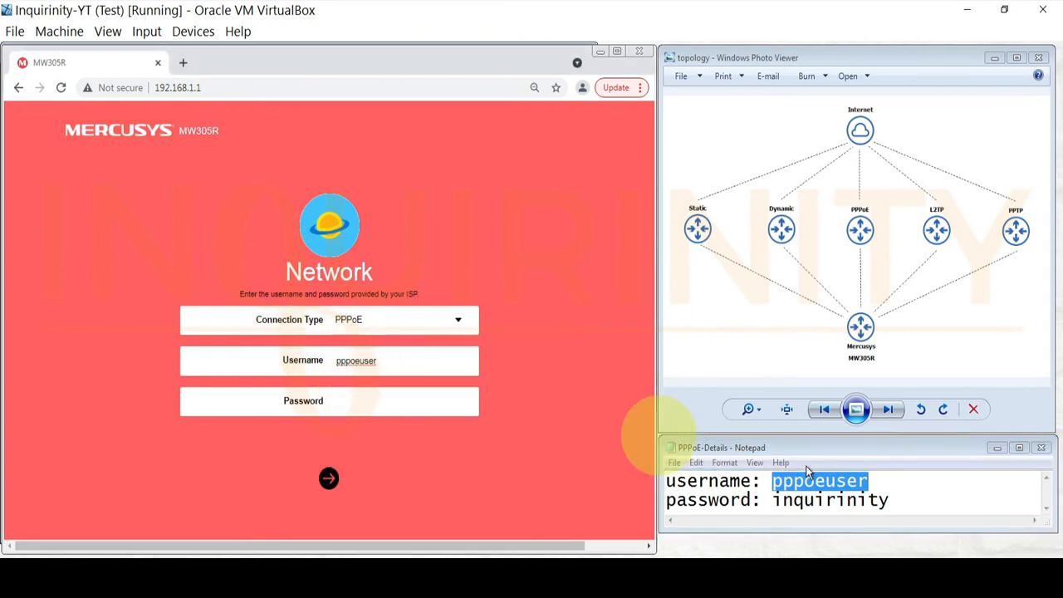
left_click_drag(772, 501, 889, 499)
left_click(389, 403)
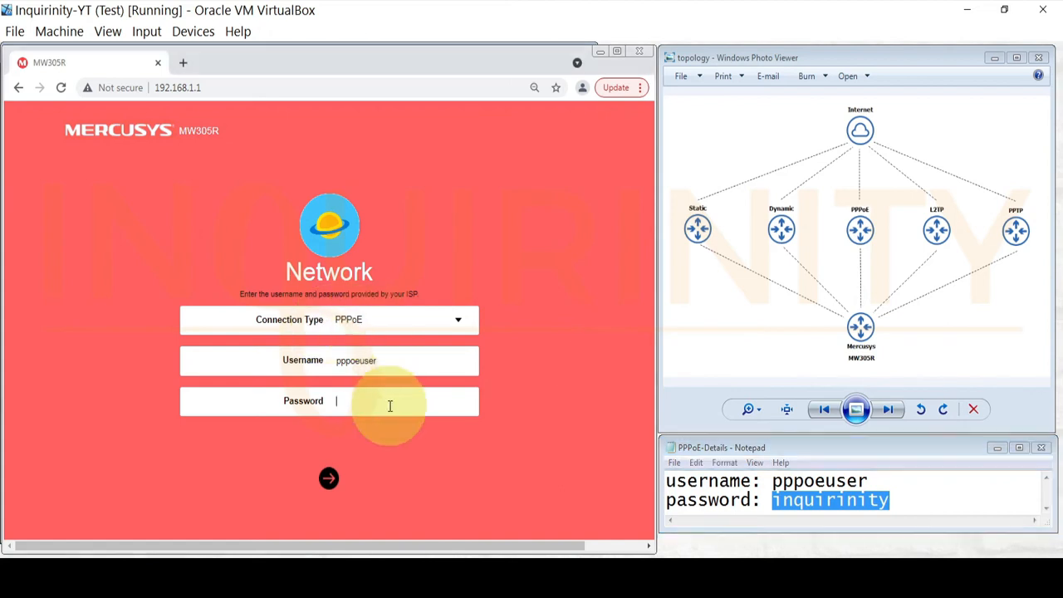
key("ctrl+v")
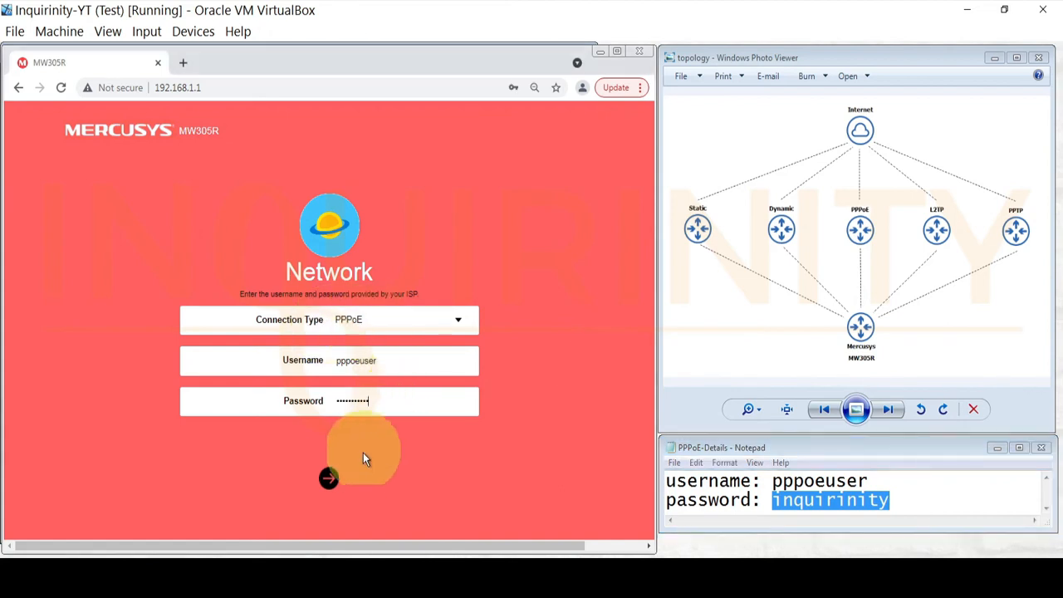
Step: Submit the PPPoE settings, keep the existing wireless settings and finish the setup wizard
left_click(328, 480)
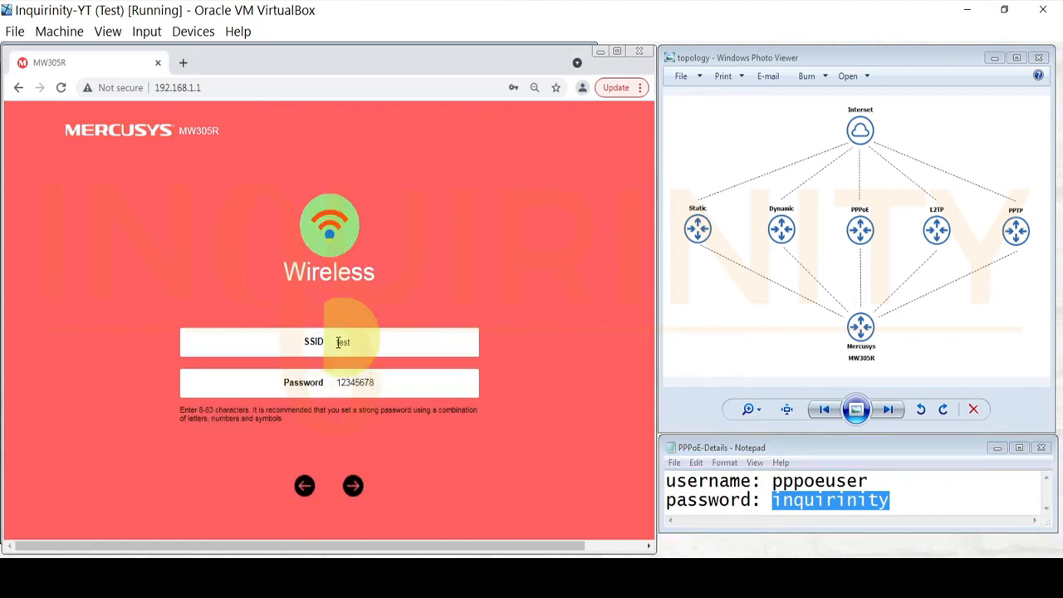
left_click(352, 490)
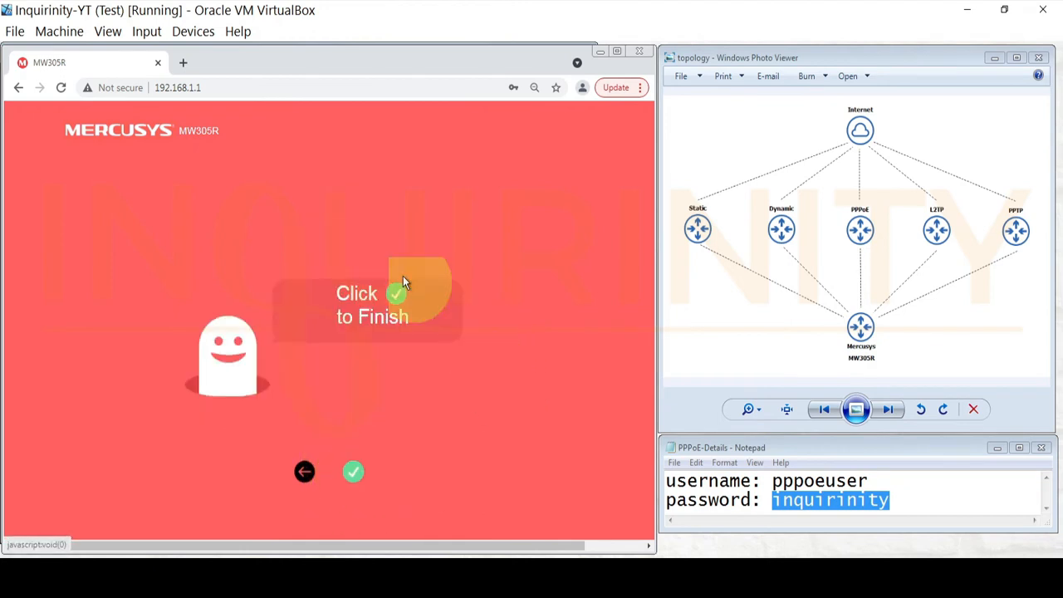
left_click(354, 474)
Step: Review the PPPoE connection's IP address, DNS servers and status in the basic and advanced WAN settings
left_click(93, 365)
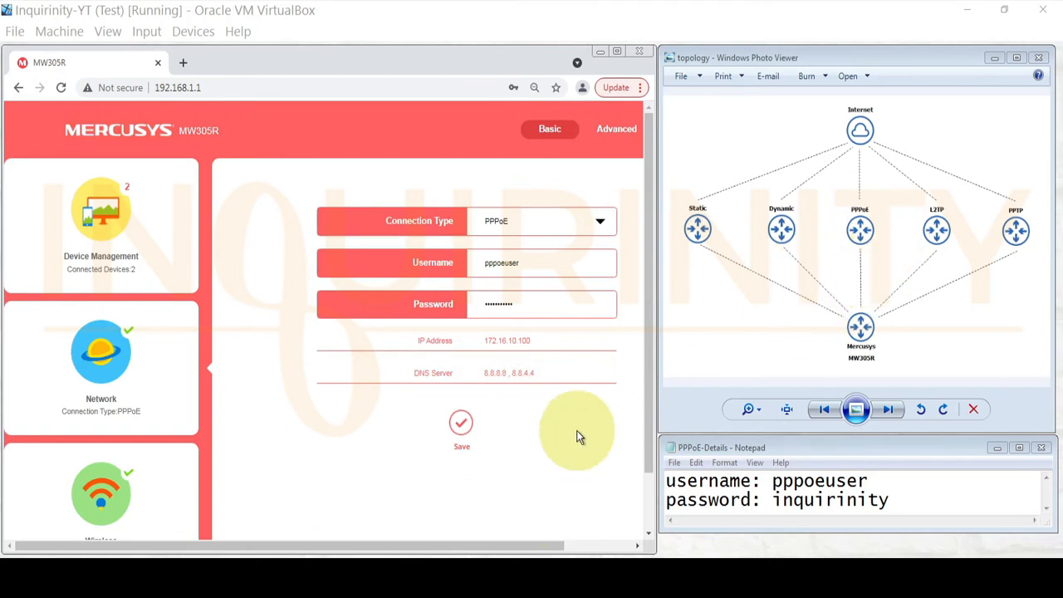
left_click_drag(647, 339, 653, 234)
left_click(613, 140)
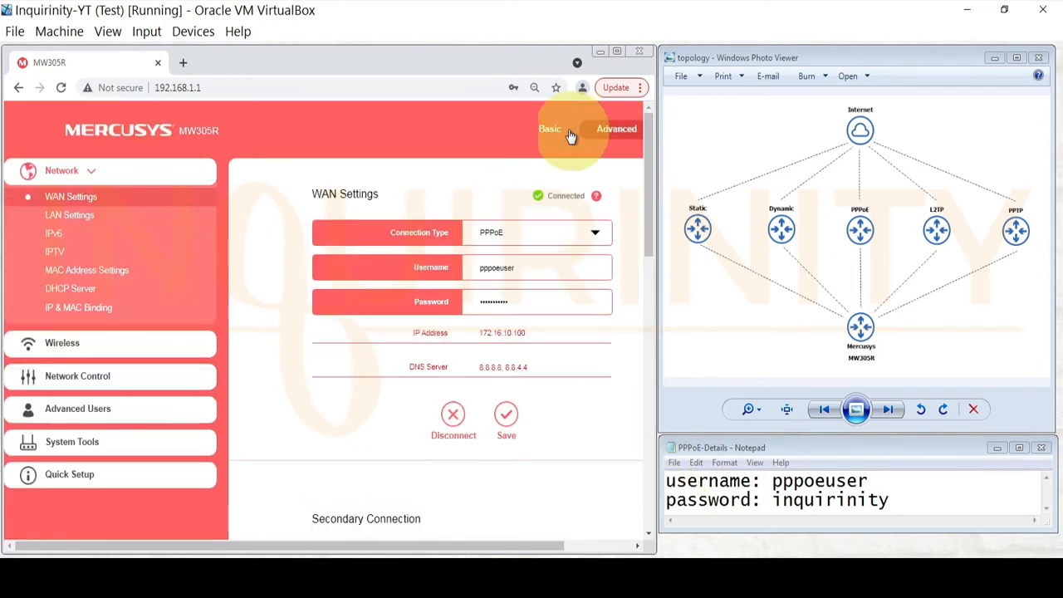
left_click_drag(649, 181, 598, 147)
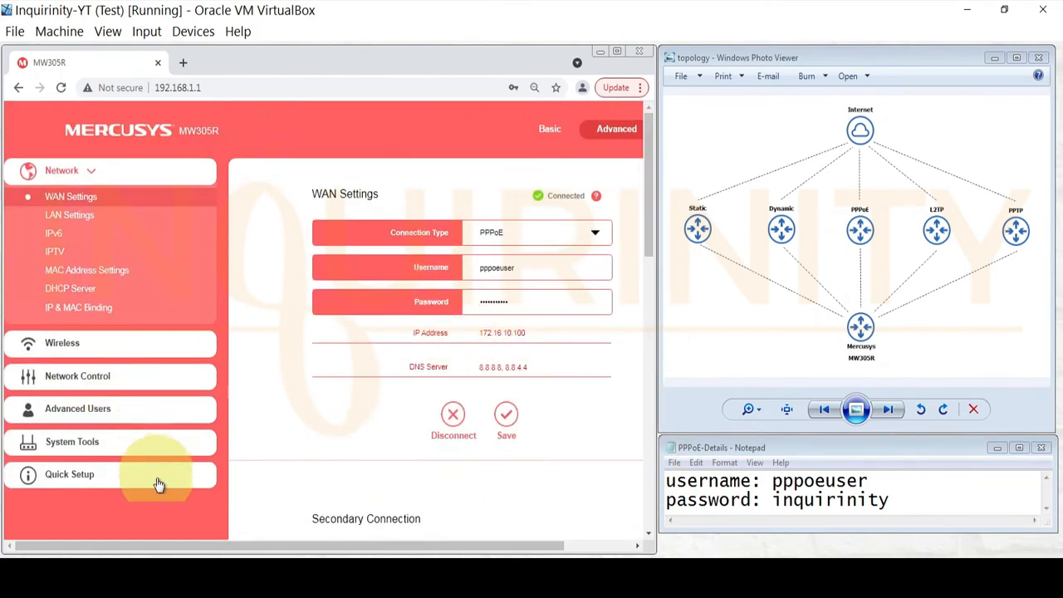
Step: Open the router's system log and look through the PPPoE entries for the remote gateway IP
left_click(129, 445)
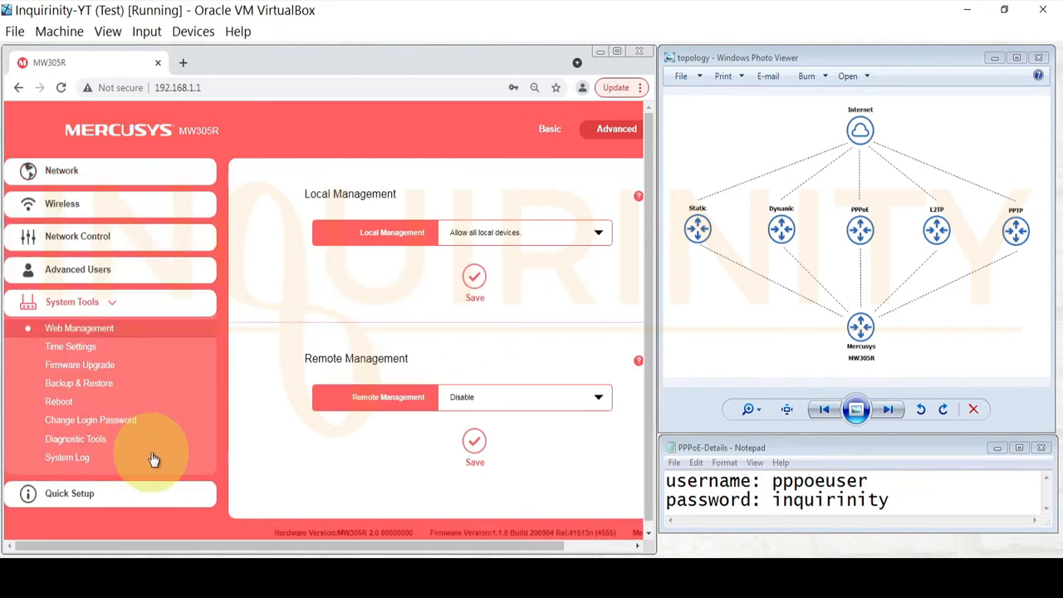
left_click(68, 461)
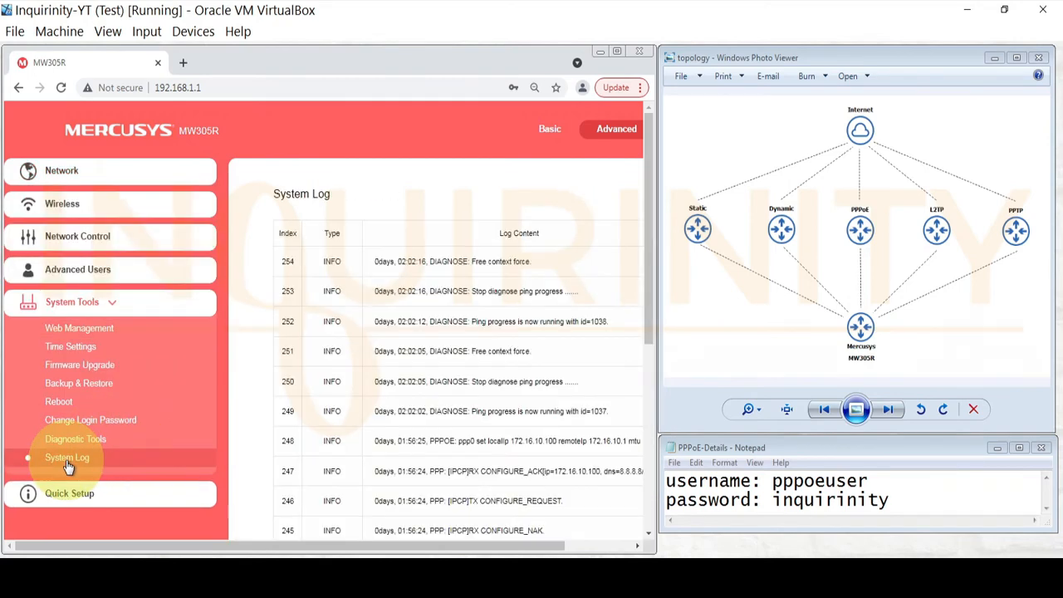
scroll(638, 242, "down", 5)
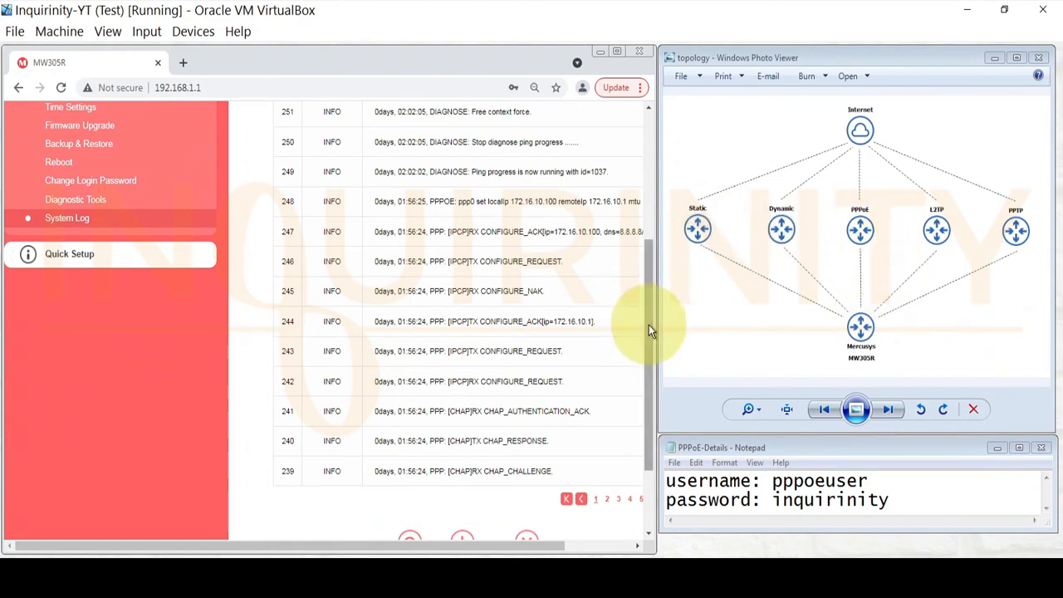
left_click_drag(650, 330, 655, 174)
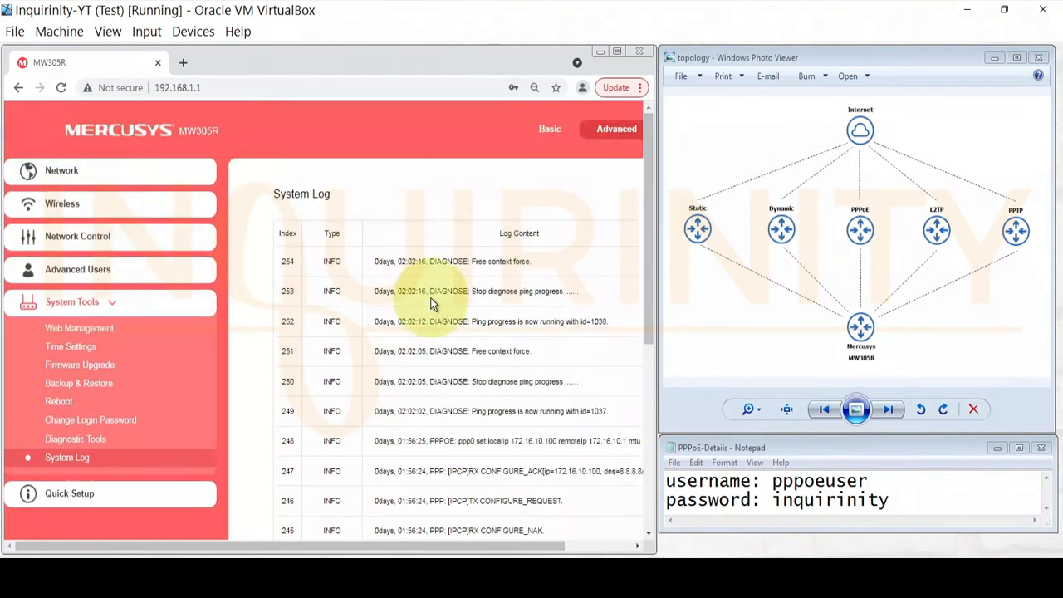
Step: Open the diagnostic tools and ping the PPPoE gateway 172.16.10.1
left_click(73, 440)
left_click(526, 290)
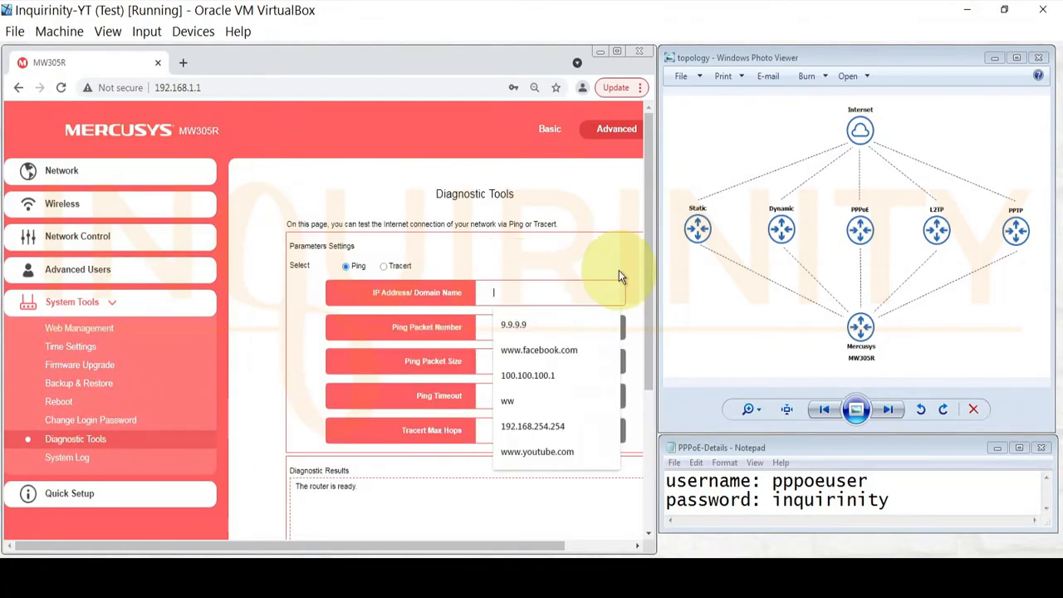
type("172.1")
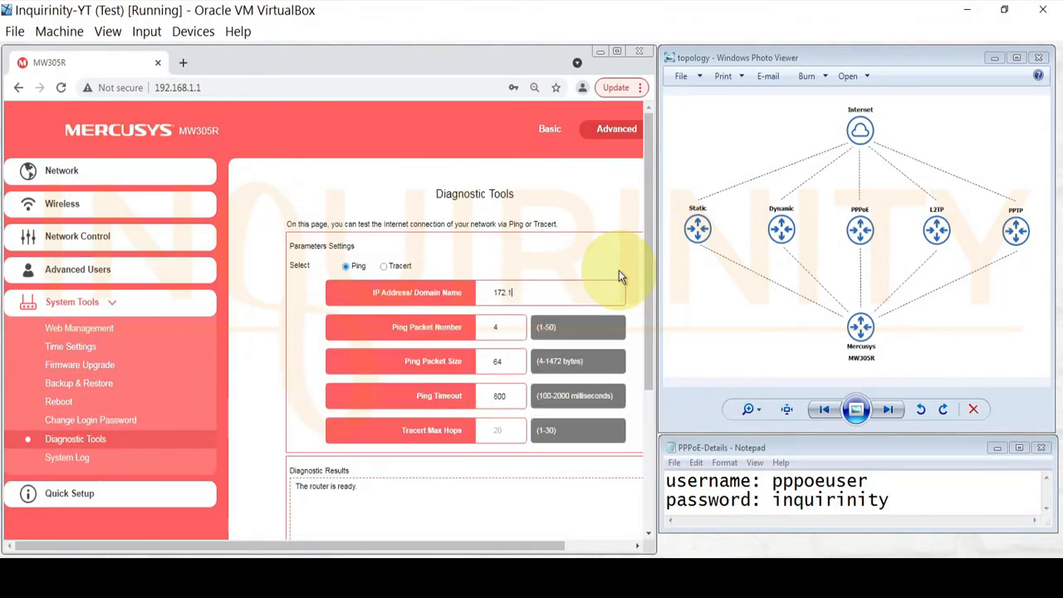
type("6.10.1")
left_click_drag(648, 250, 651, 359)
left_click(474, 486)
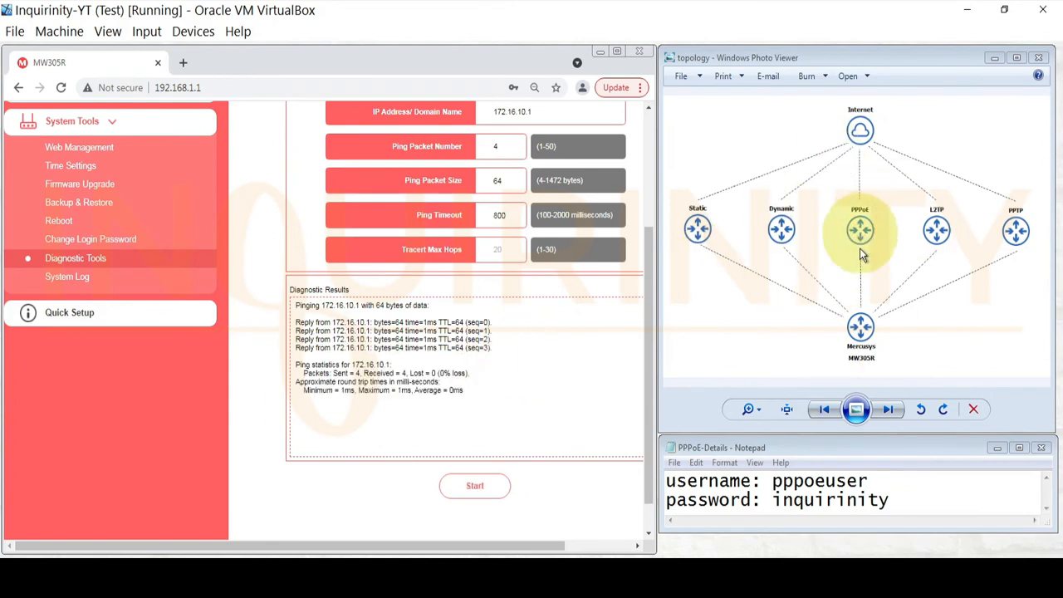
scroll(398, 404, "up", 2)
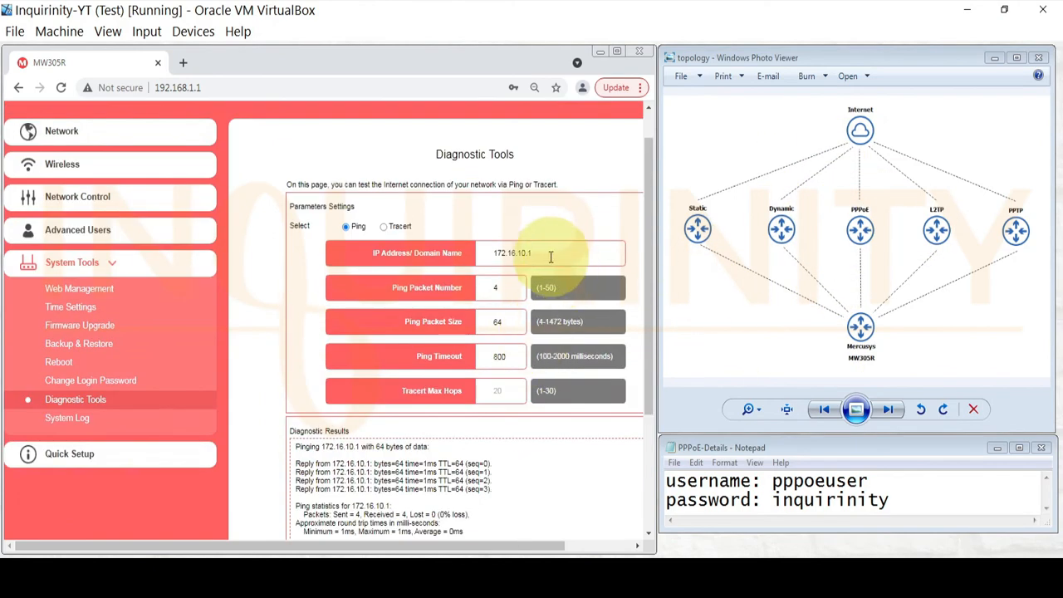
Step: Ping the public address 9.9.9.9 from the router's diagnostic tools to test internet connectivity over PPPoE
left_click_drag(550, 254, 388, 249)
type("9")
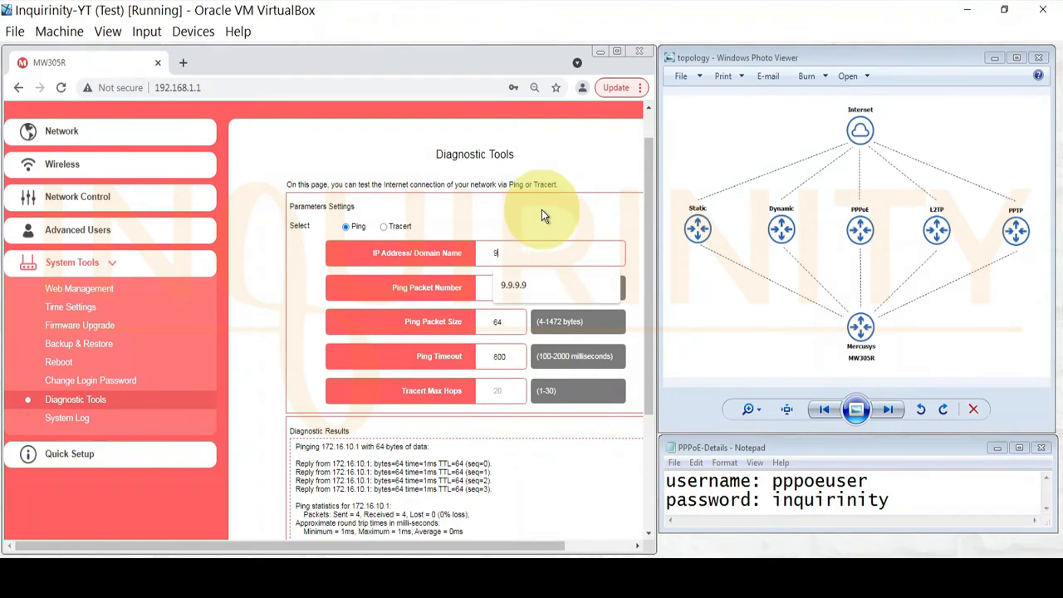
type(".9.9.9")
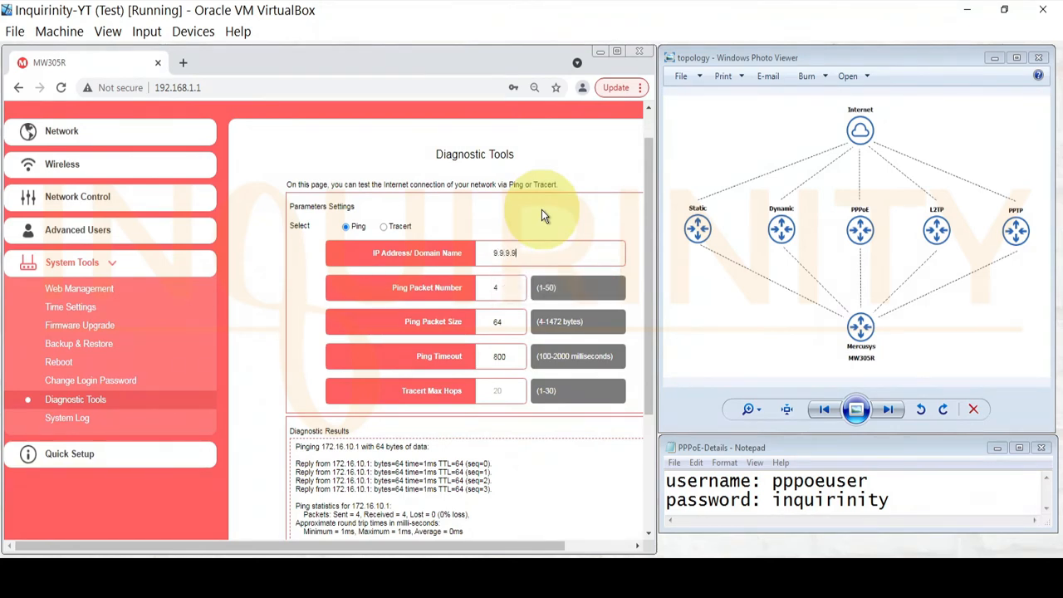
scroll(549, 344, "down", 2)
left_click(493, 440)
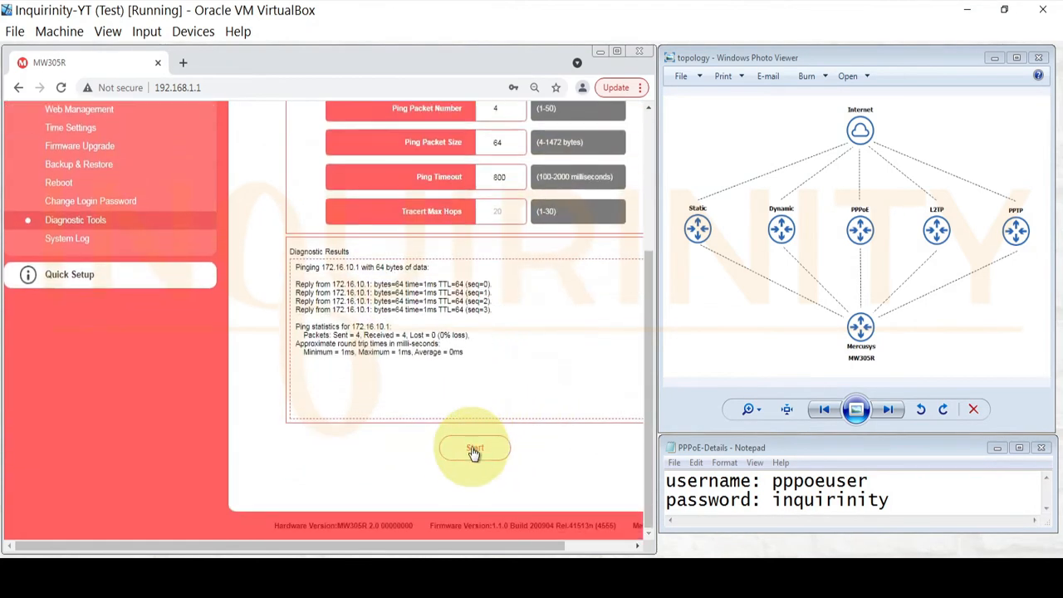
scroll(538, 318, "up", 2)
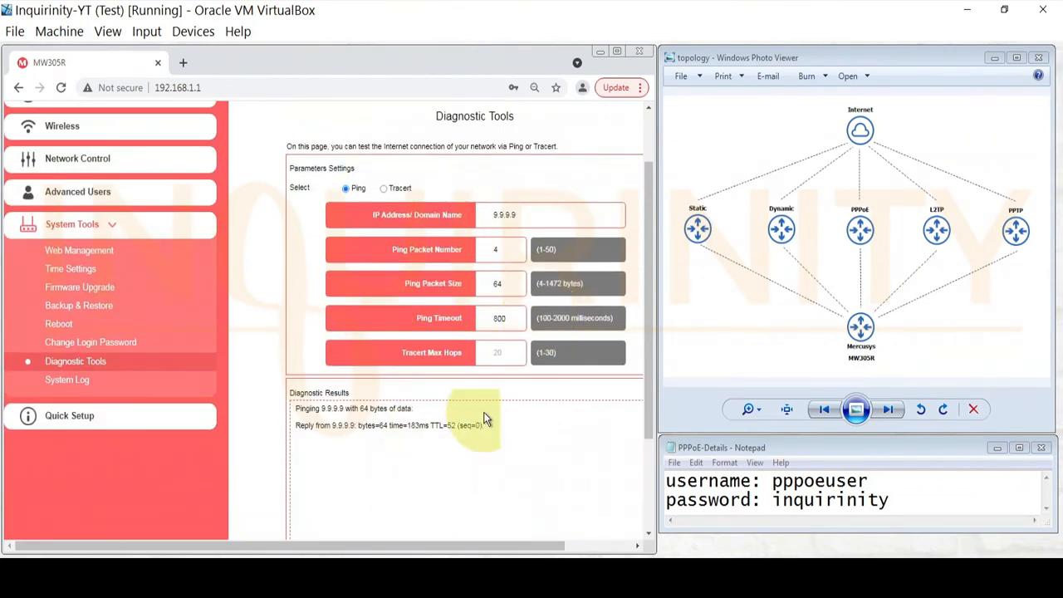
double_click(506, 214)
type("ww")
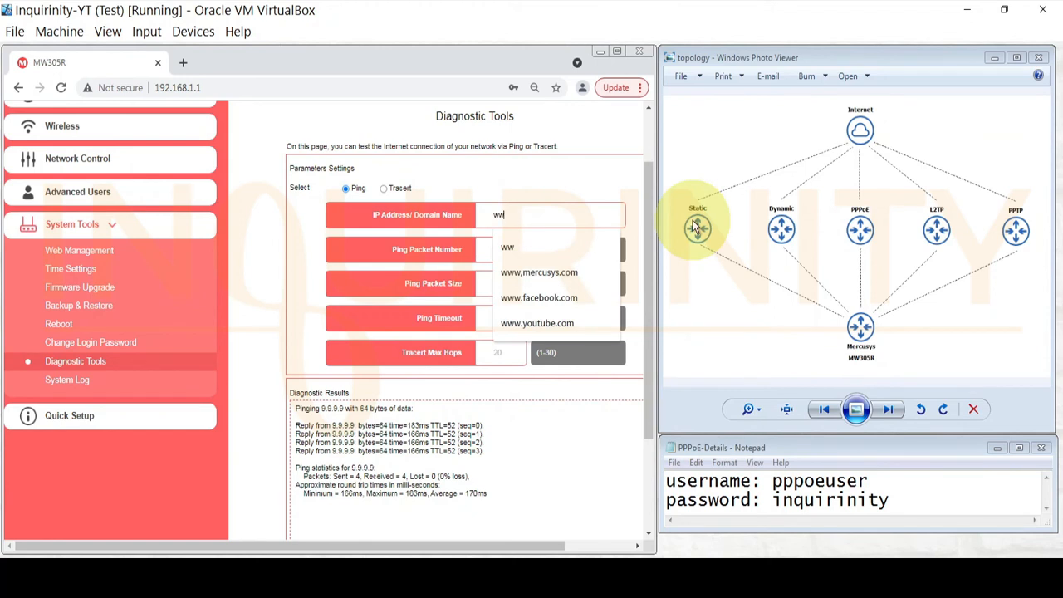
type("w")
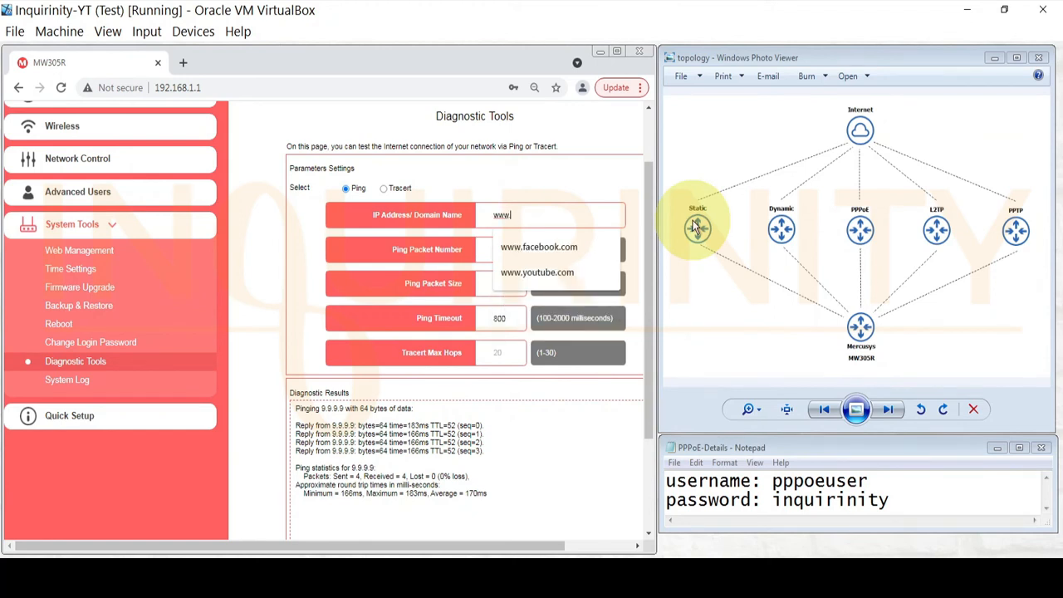
type(".mercusys.com")
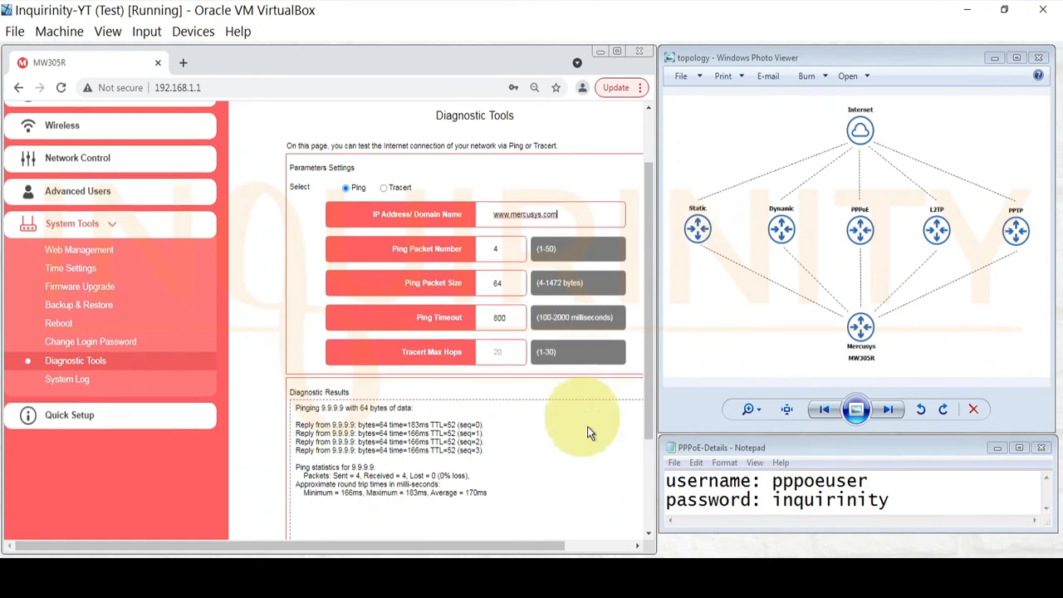
scroll(587, 425, "down", 2)
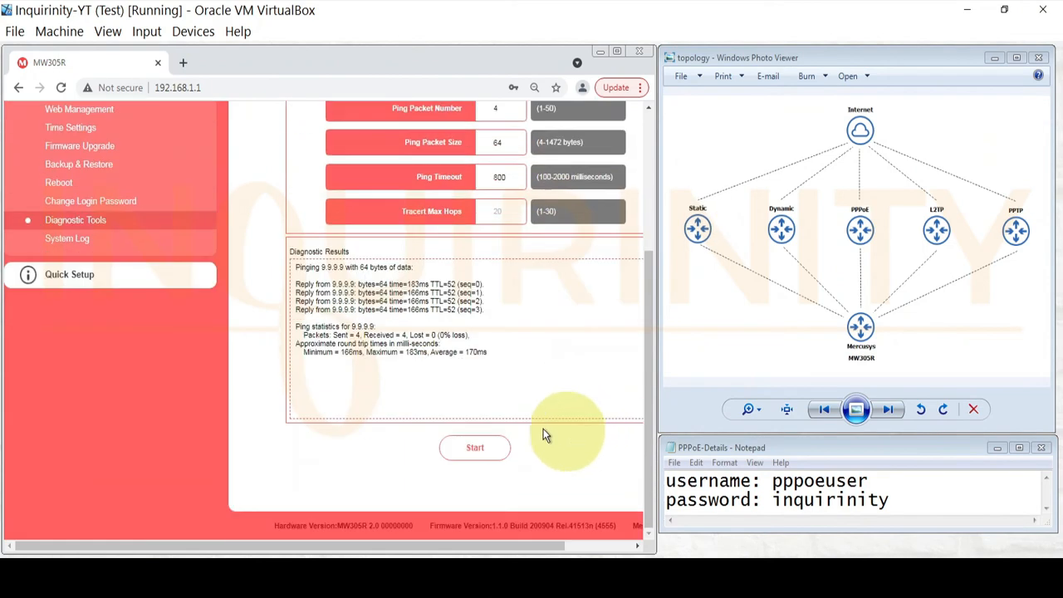
left_click(479, 453)
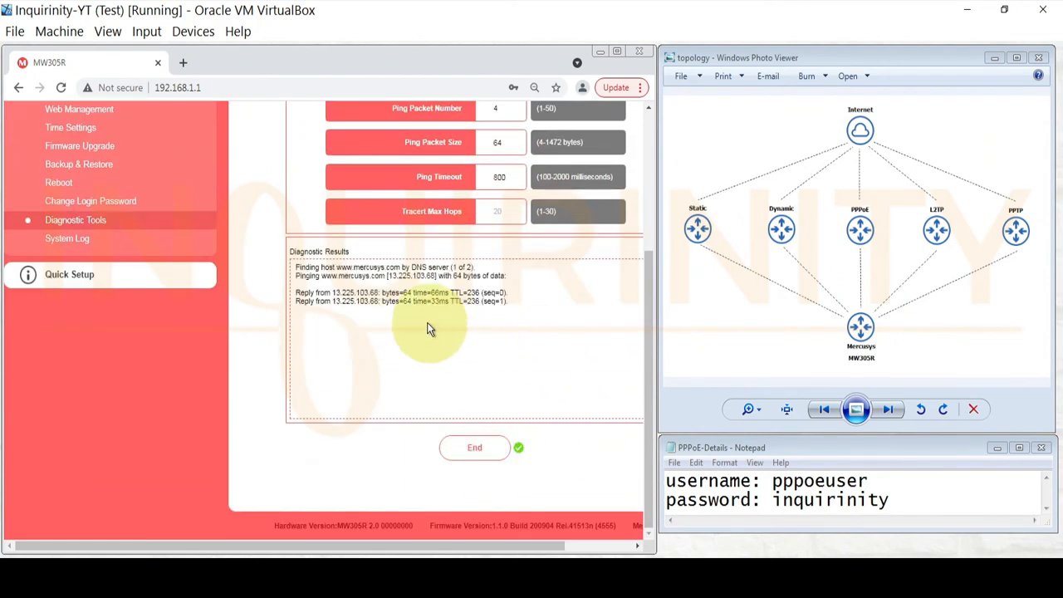
scroll(629, 381, "up", 3)
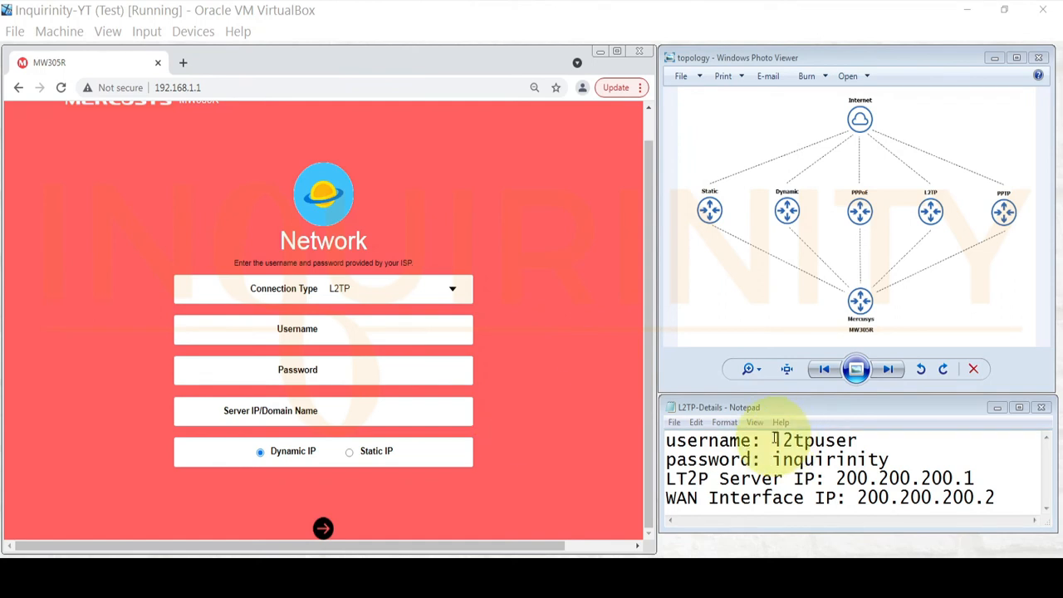
Step: Copy the L2TP username l2tpuser and the account password from the notes into the network setup form
left_click_drag(775, 439, 870, 439)
key("ctrl+c")
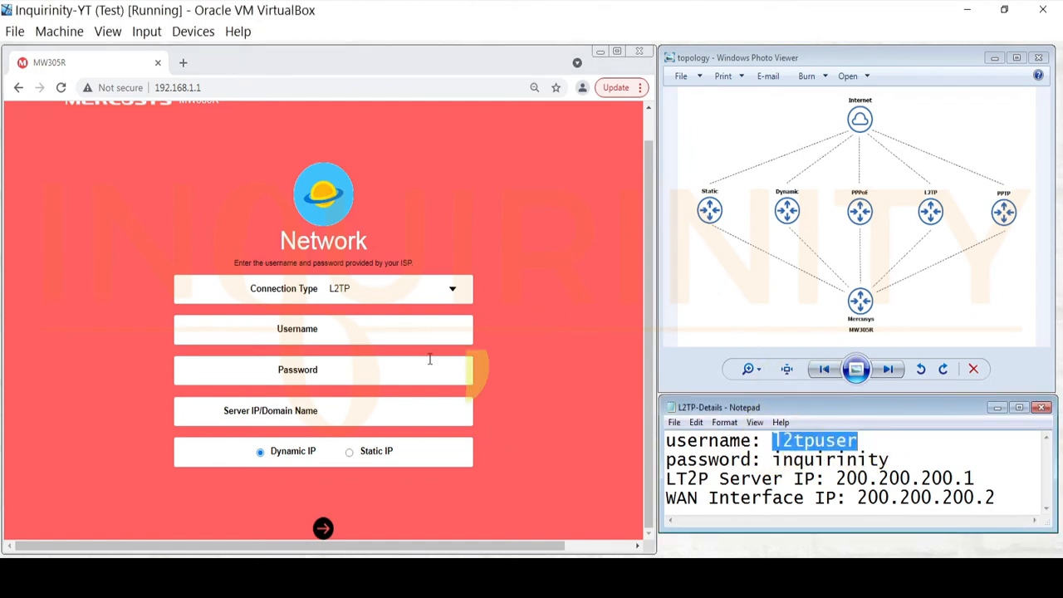
left_click(363, 330)
key("ctrl+v")
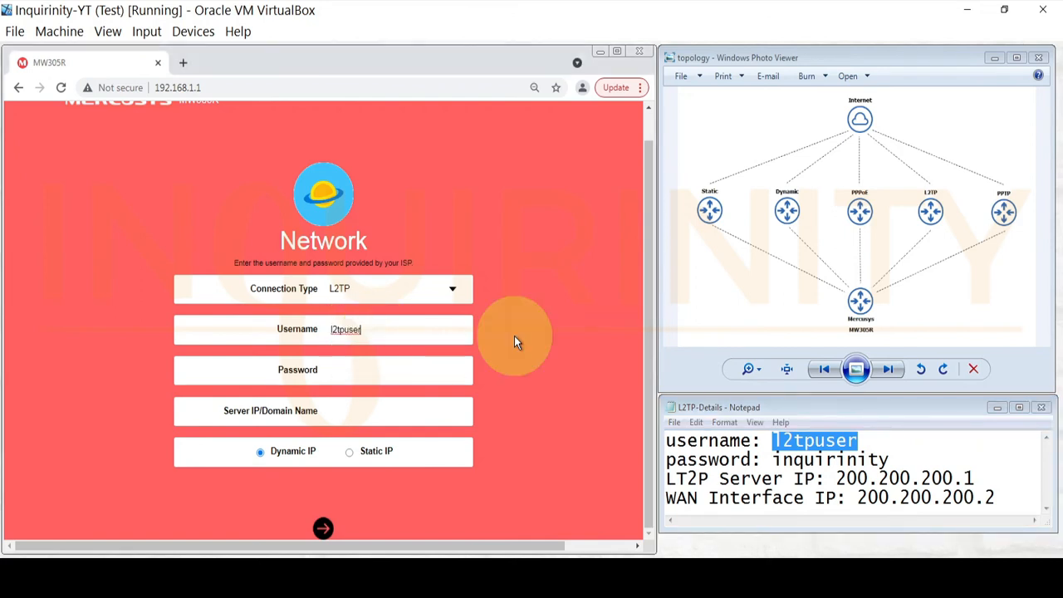
left_click_drag(770, 459, 890, 452)
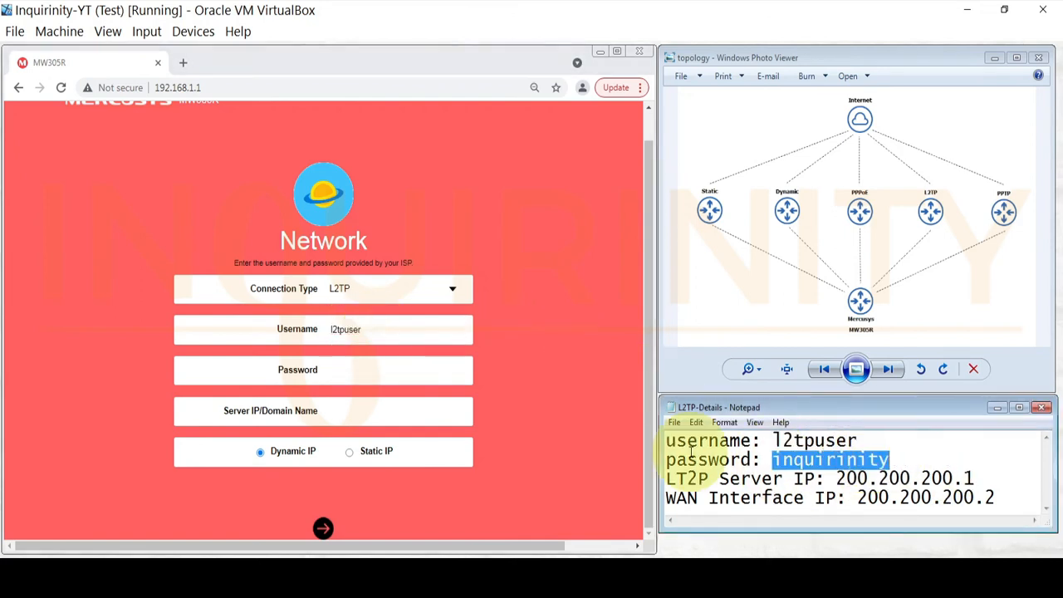
left_click(369, 368)
key("ctrl+v")
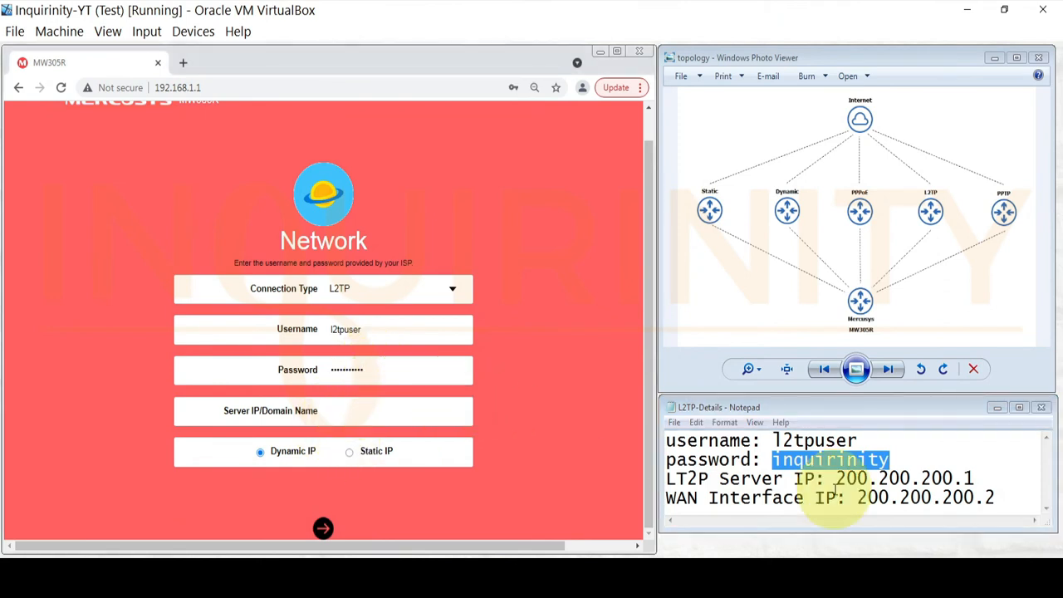
Step: Copy the L2TP server IP 200.200.200.1 from the notes into the Server IP/Domain Name setting
left_click_drag(837, 478, 1000, 475)
key("ctrl+c")
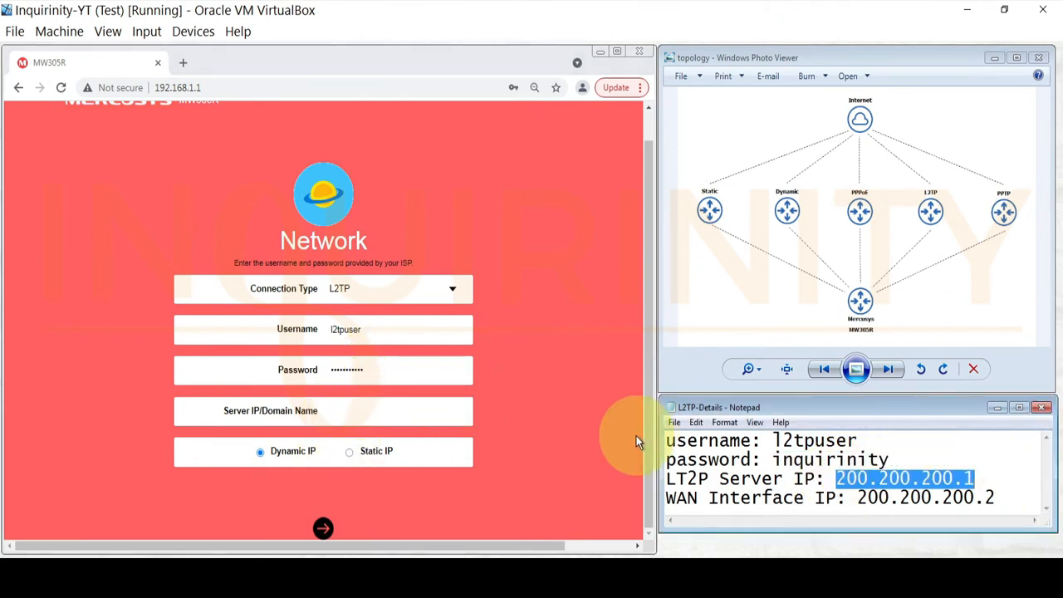
left_click(360, 410)
key("ctrl+v")
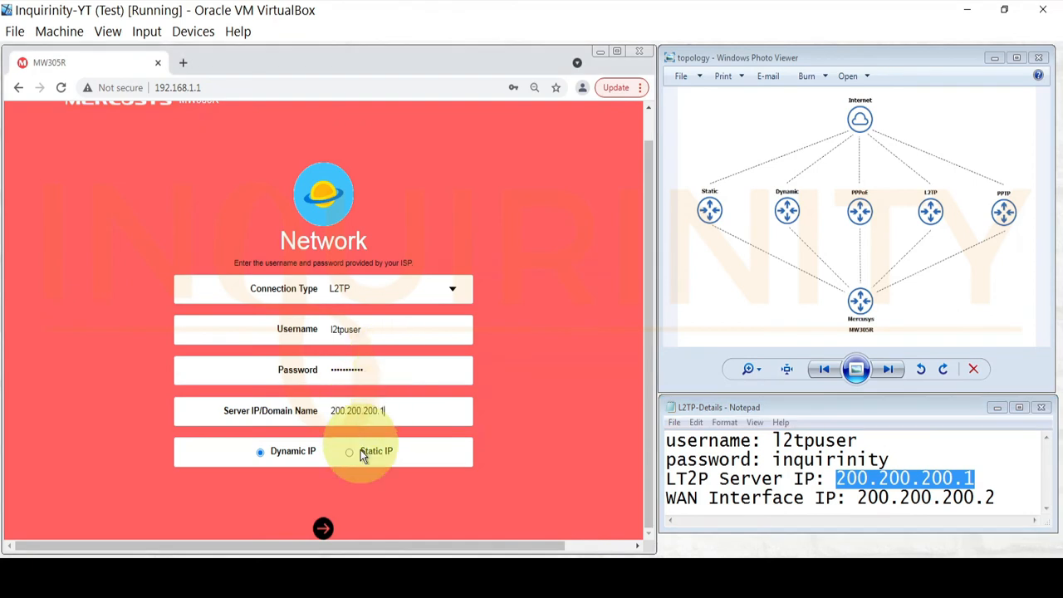
Step: Switch the L2TP addressing to Static IP, with IP address 200.200.200.2 and subnet mask 255.255.255.252
left_click(349, 453)
scroll(399, 444, "down", 2)
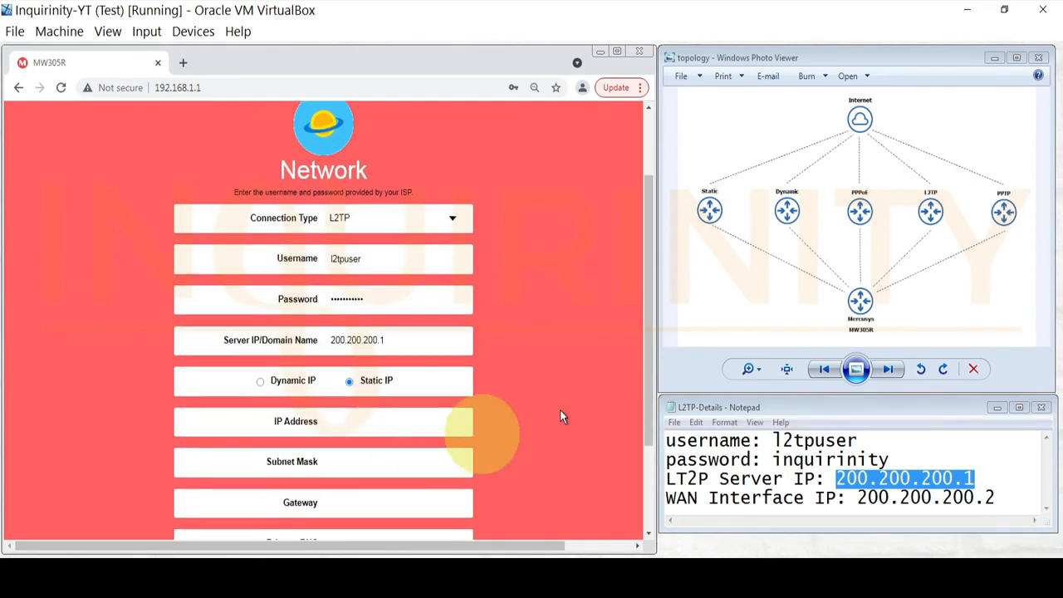
left_click_drag(857, 498, 996, 498)
key("ctrl+c")
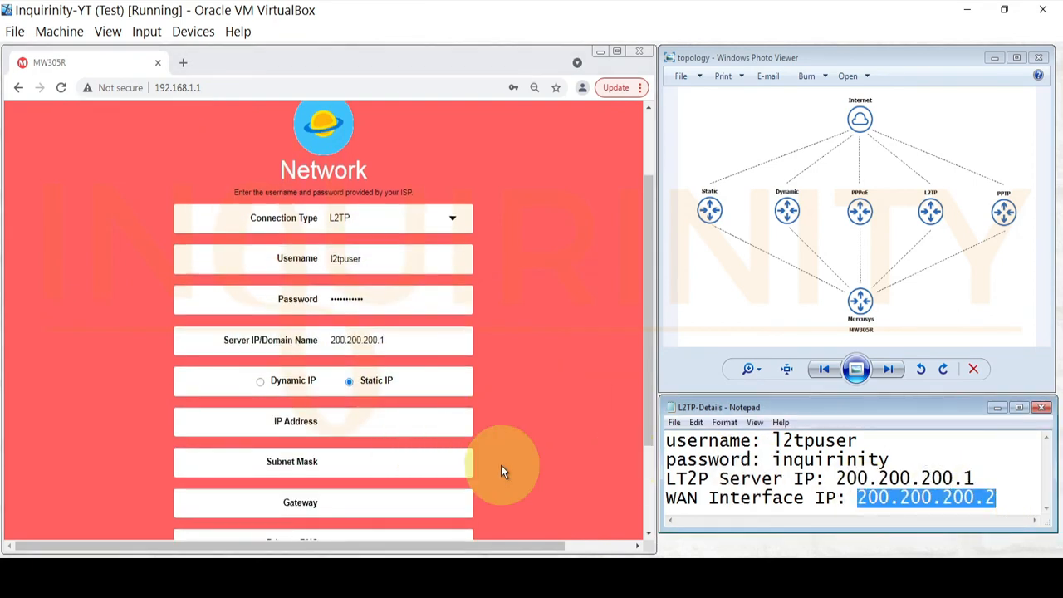
left_click(375, 422)
key("ctrl+v")
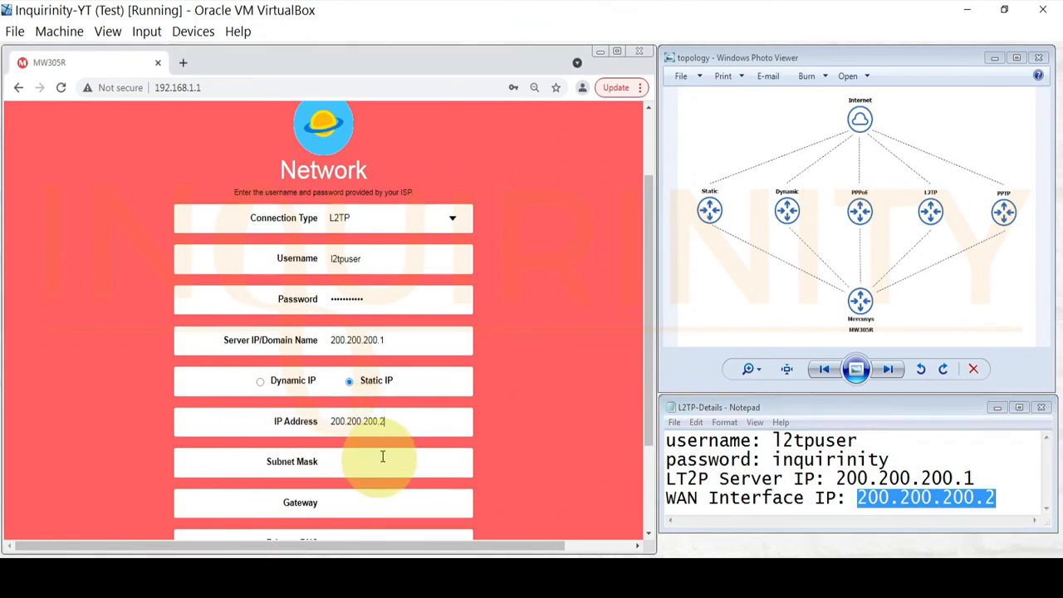
left_click(390, 457)
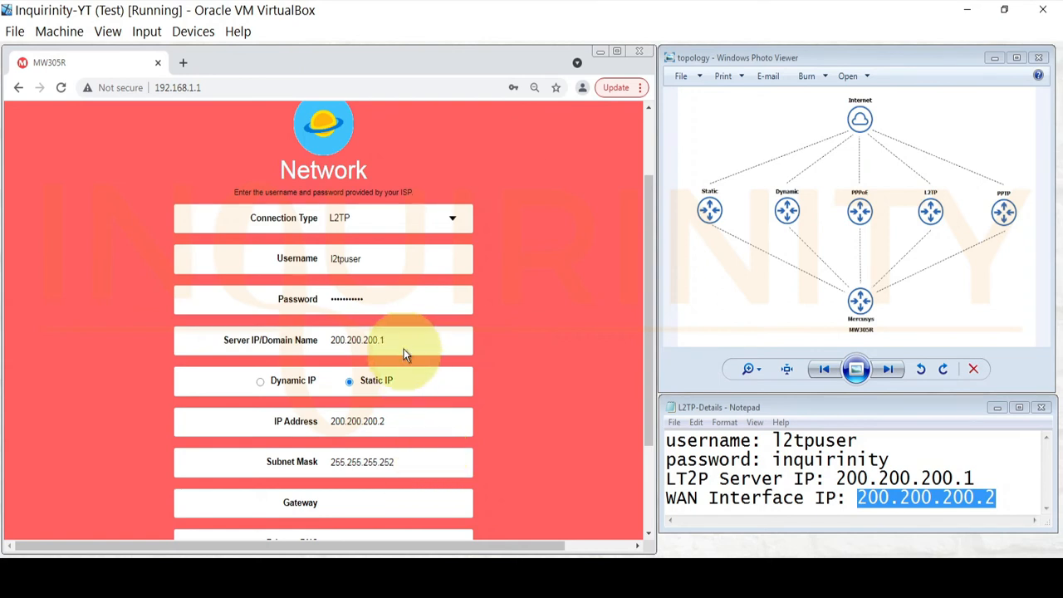
Step: Set the L2TP gateway to 200.200.200.1 and the primary DNS to 8.8.8.8
left_click_drag(394, 341, 337, 342)
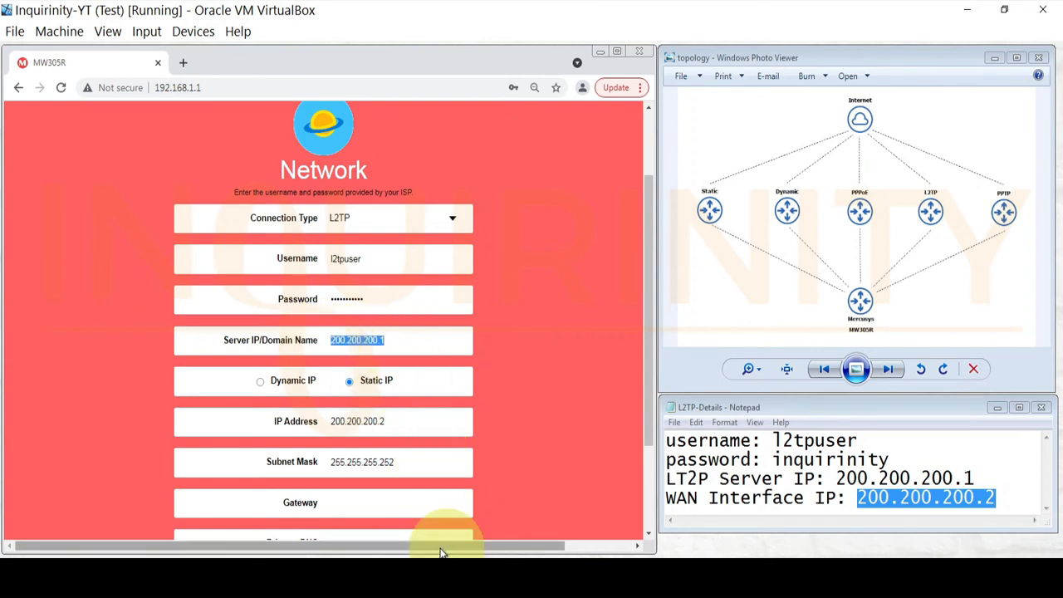
scroll(415, 498, "down", 2)
left_click(376, 371)
type("200.200.200.1")
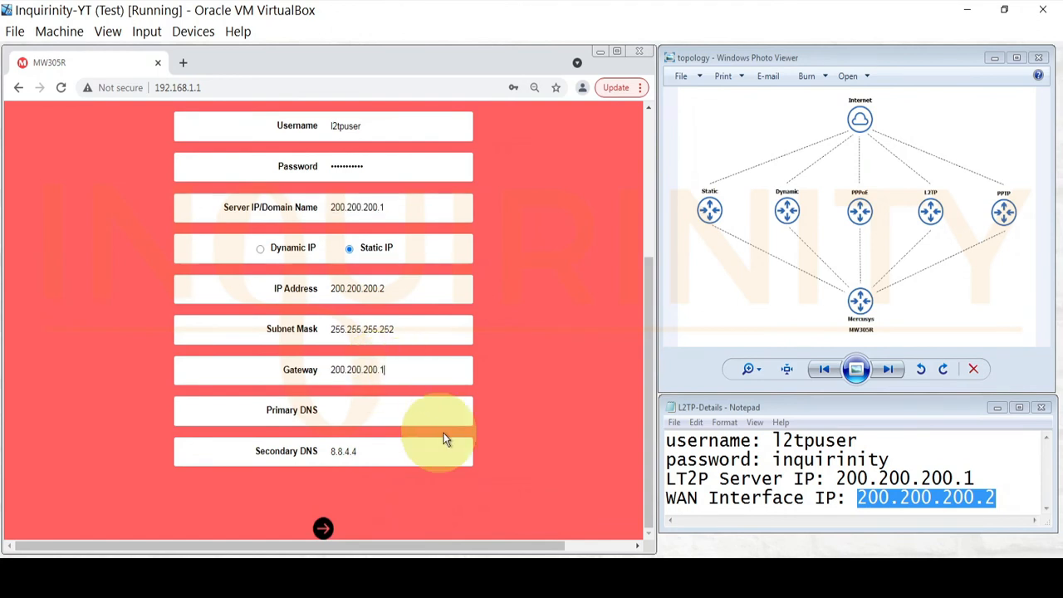
left_click(387, 412)
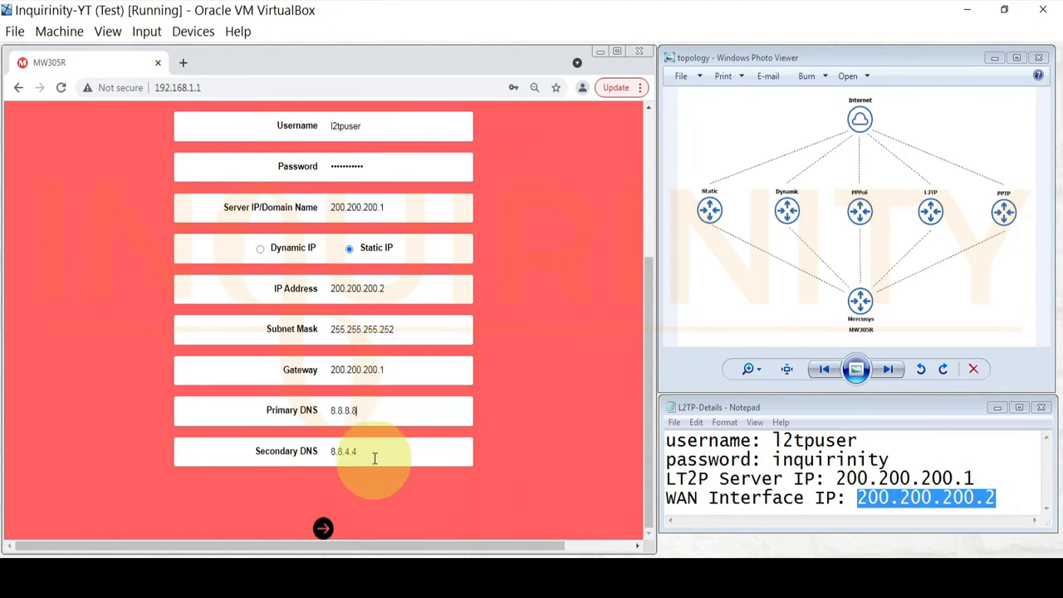
Step: Check the L2TP entries, submit them, keep the existing wireless settings and finish the setup wizard
scroll(378, 448, "up", 3)
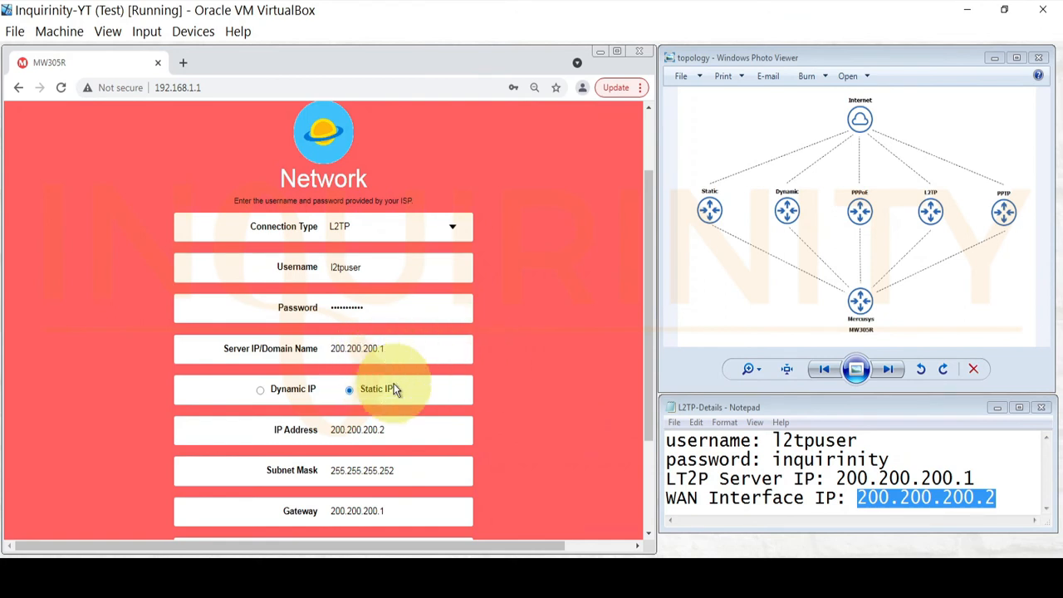
scroll(394, 383, "down", 1)
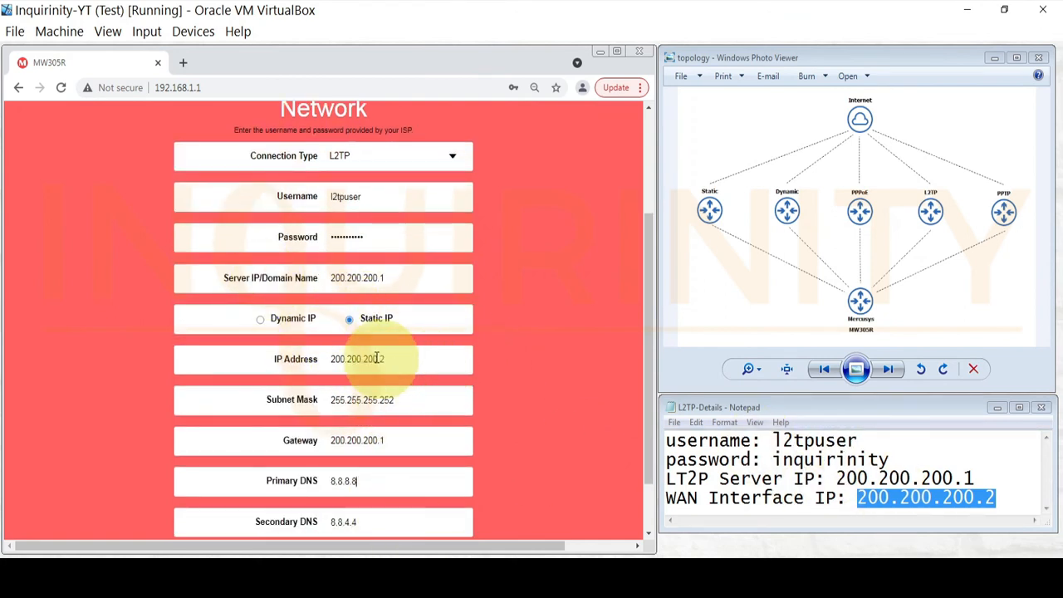
scroll(319, 387, "down", 1)
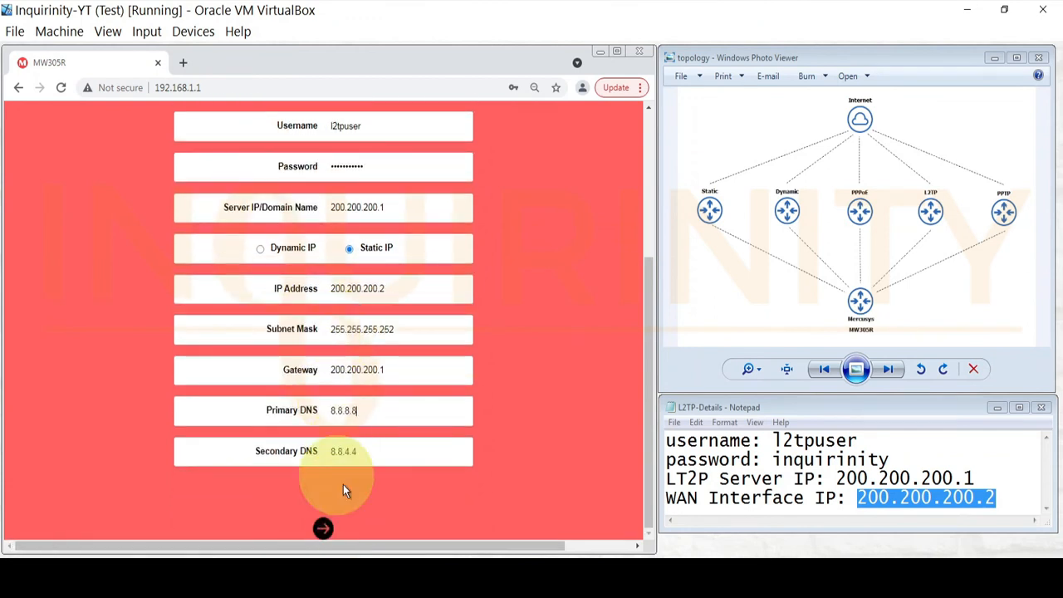
left_click(323, 529)
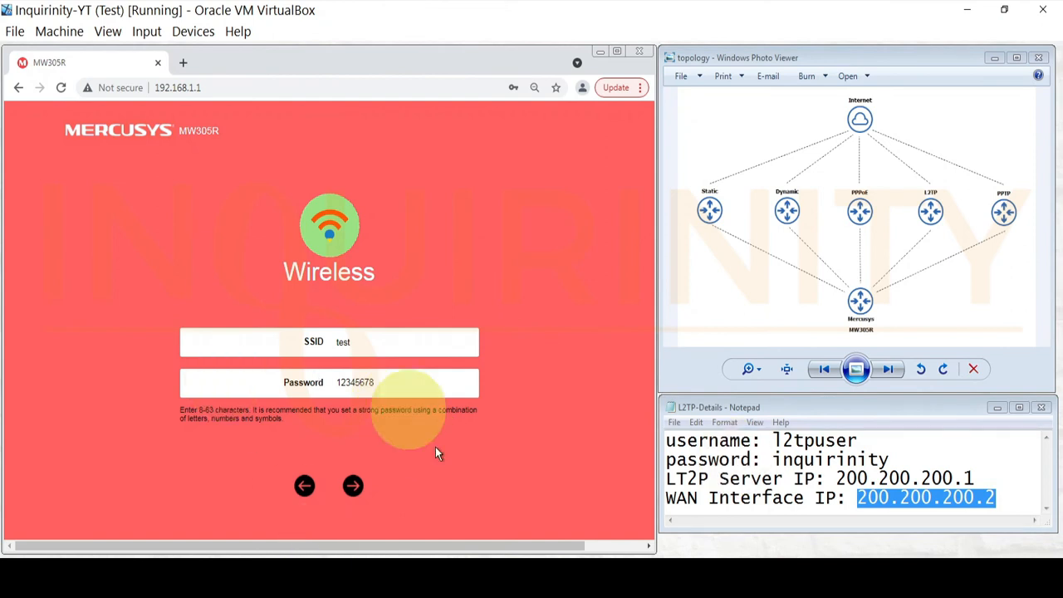
left_click(354, 488)
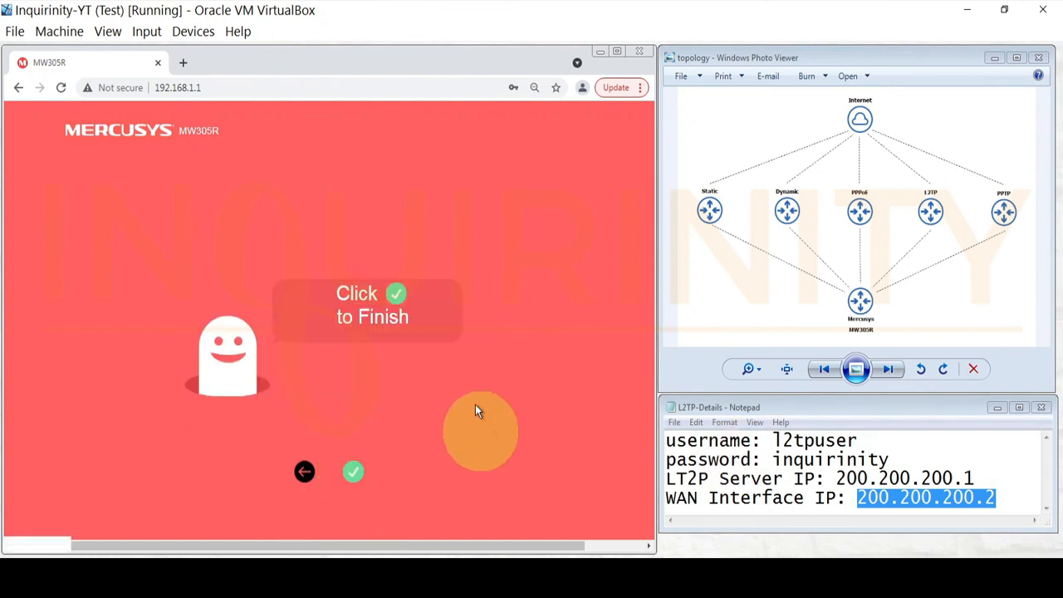
left_click(355, 487)
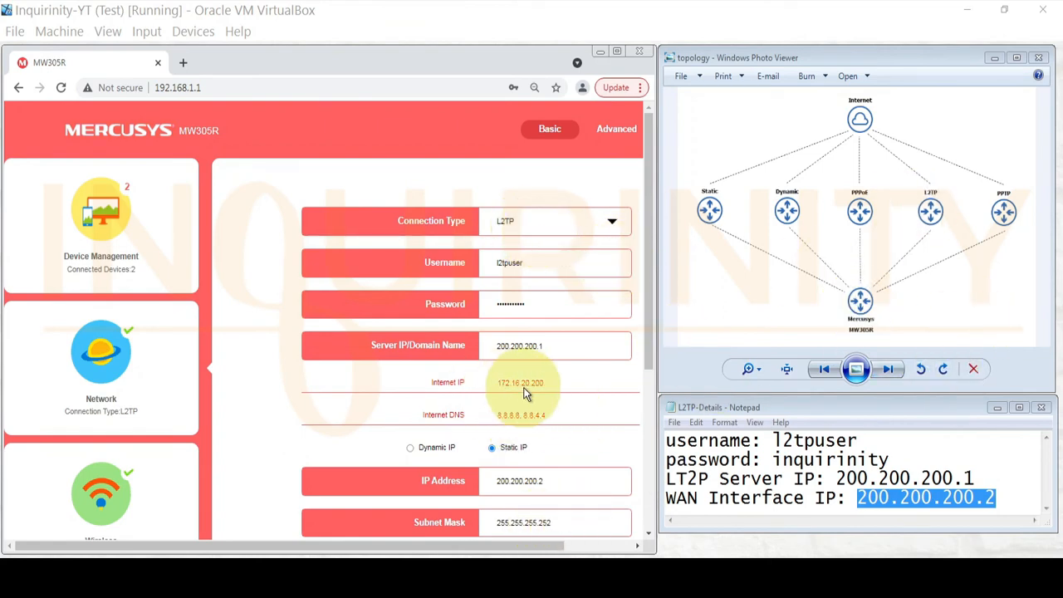
Step: Review the L2TP connection's Internet IP, DNS servers and status in the basic and advanced WAN settings
scroll(541, 383, "down", 1)
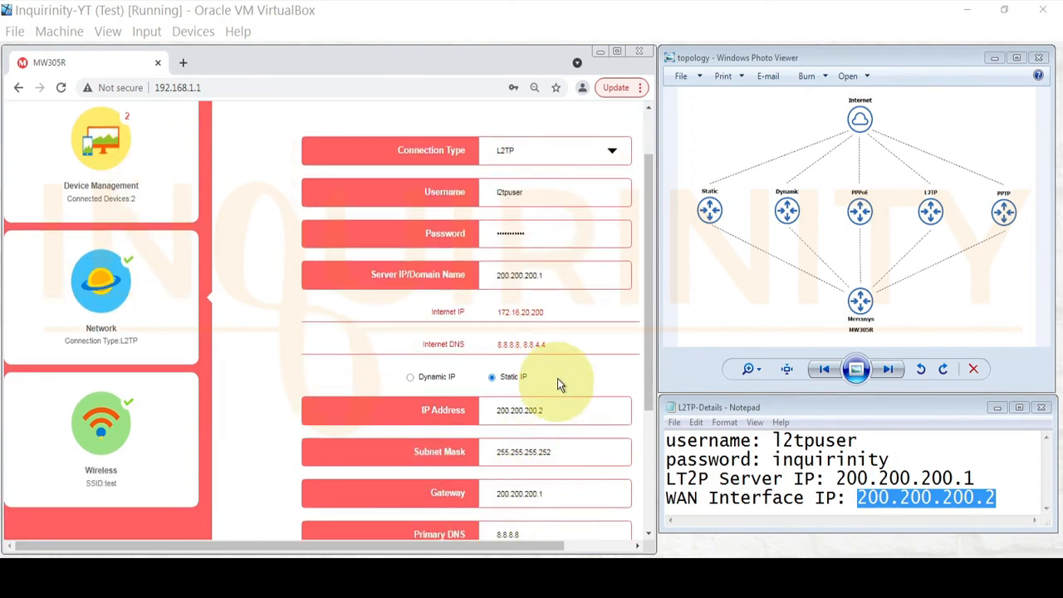
scroll(557, 378, "up", 1)
scroll(574, 378, "down", 5)
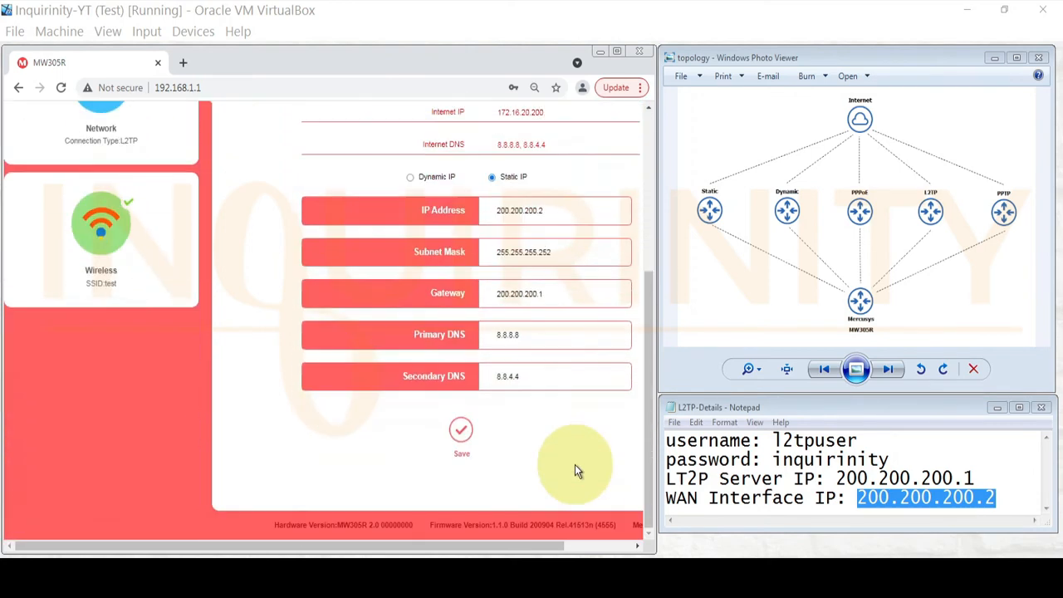
scroll(576, 468, "up", 3)
scroll(618, 390, "up", 2)
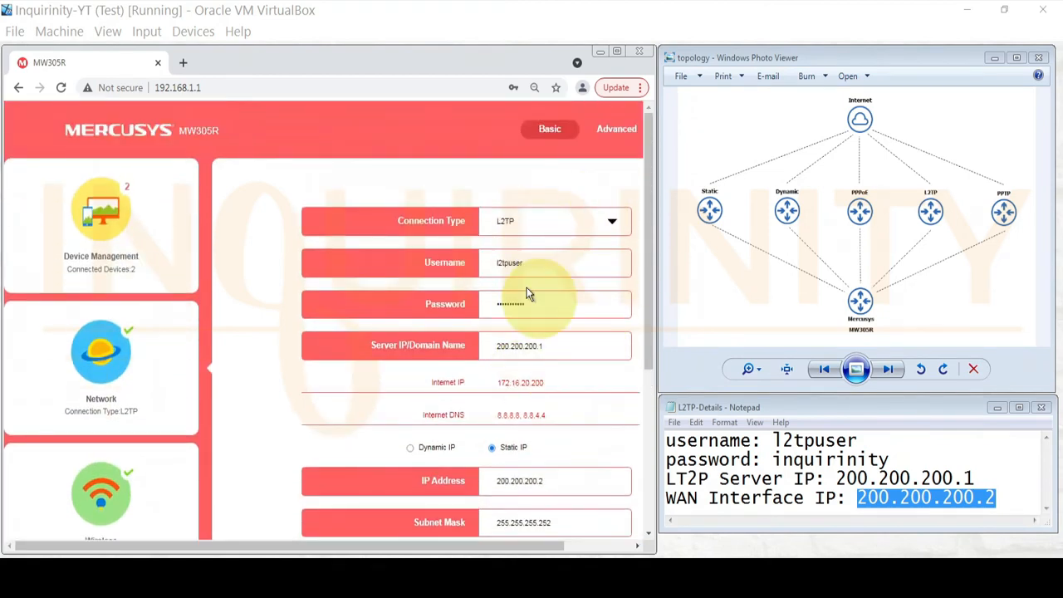
left_click(615, 138)
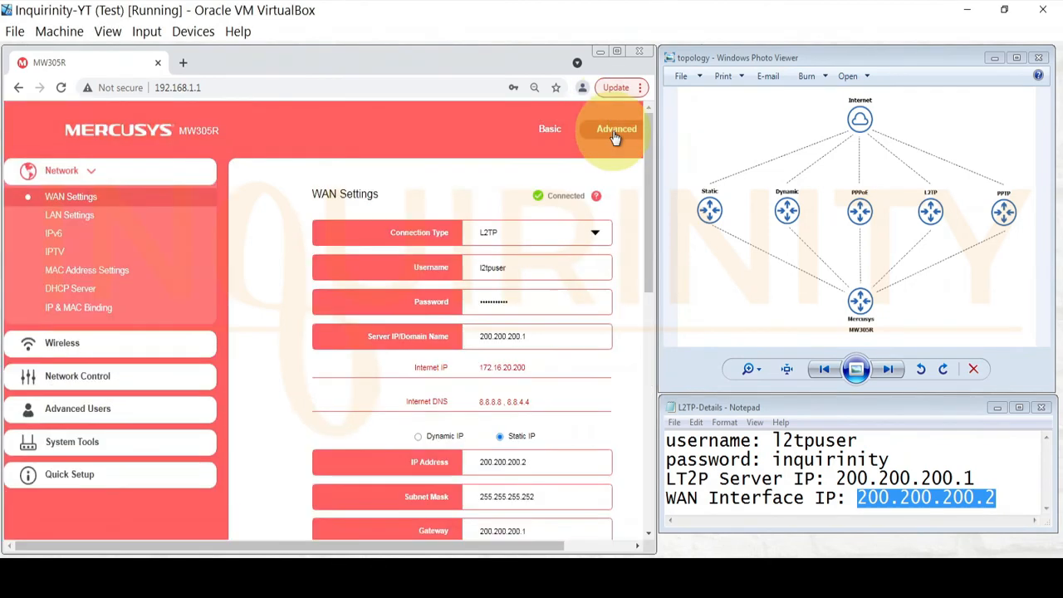
scroll(487, 464, "down", 3)
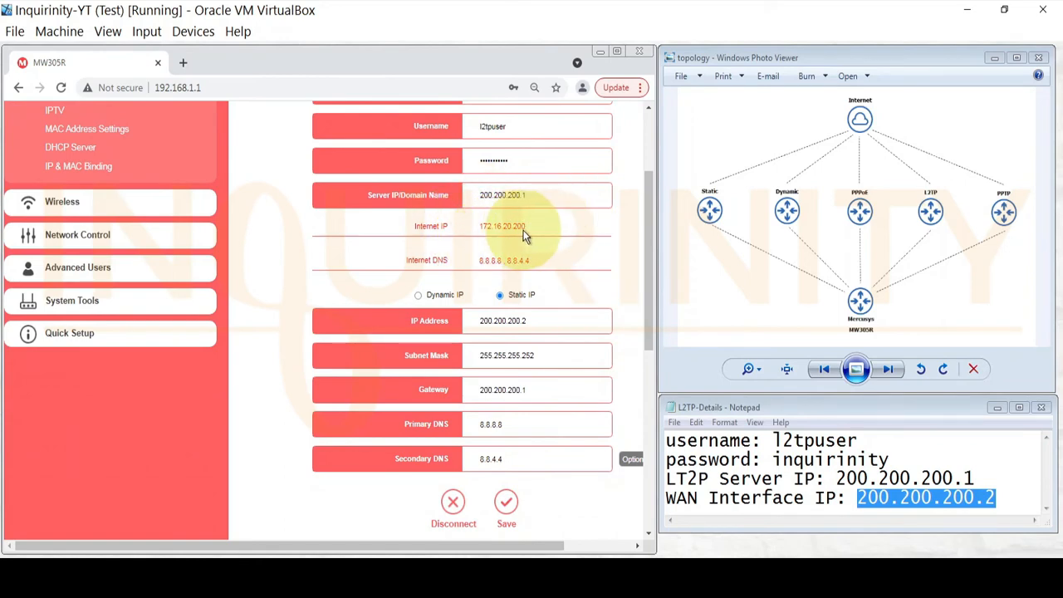
Step: Open the router's System Log and examine the full L2TP connection entries, including the assigned IP and DNS messages
left_click(82, 304)
left_click(76, 459)
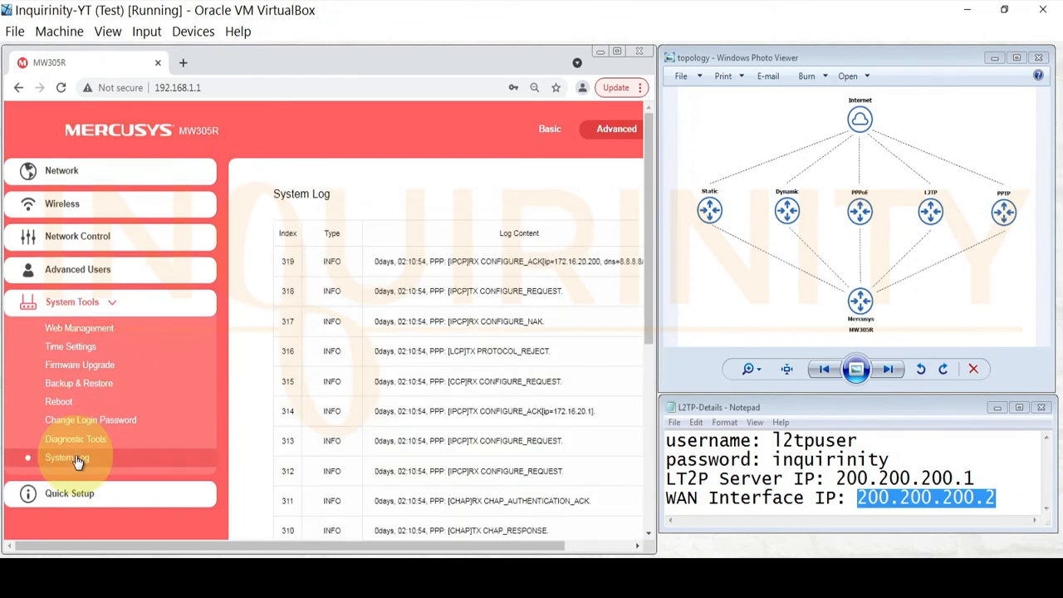
left_click_drag(419, 544, 532, 544)
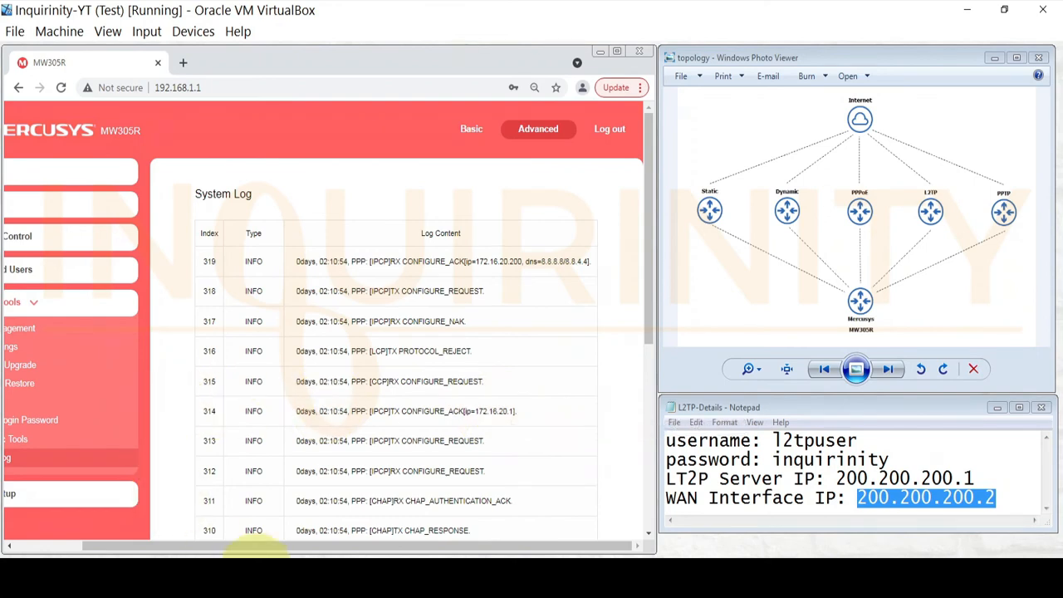
left_click_drag(352, 544, 71, 544)
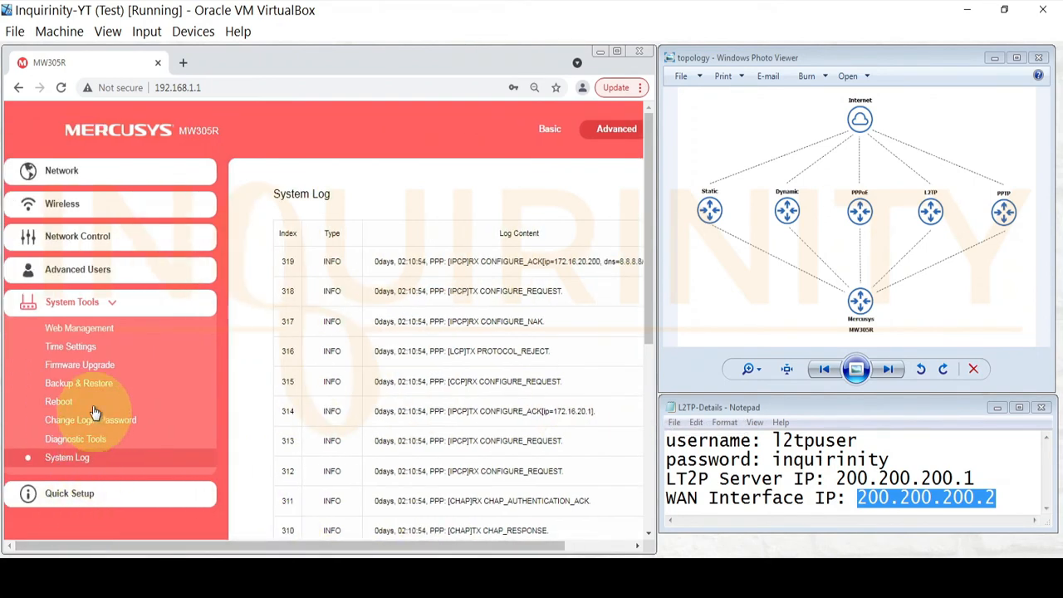
Step: Ping the L2TP gateway 172.16.20.1 with the router's Diagnostic Tools, keeping the default ping parameters
left_click(80, 447)
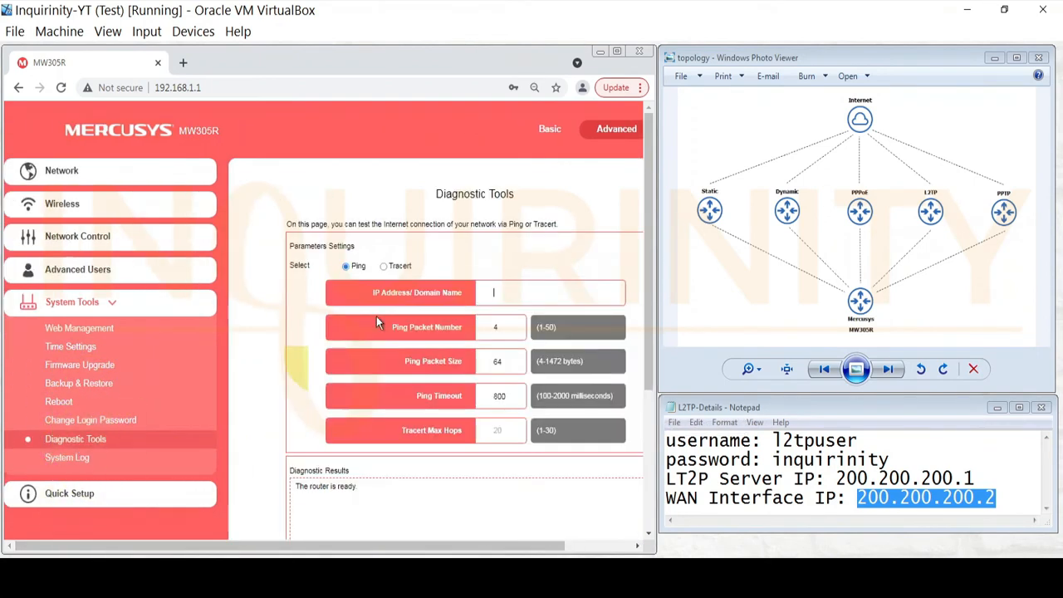
left_click(517, 295)
type("172.16.20.1")
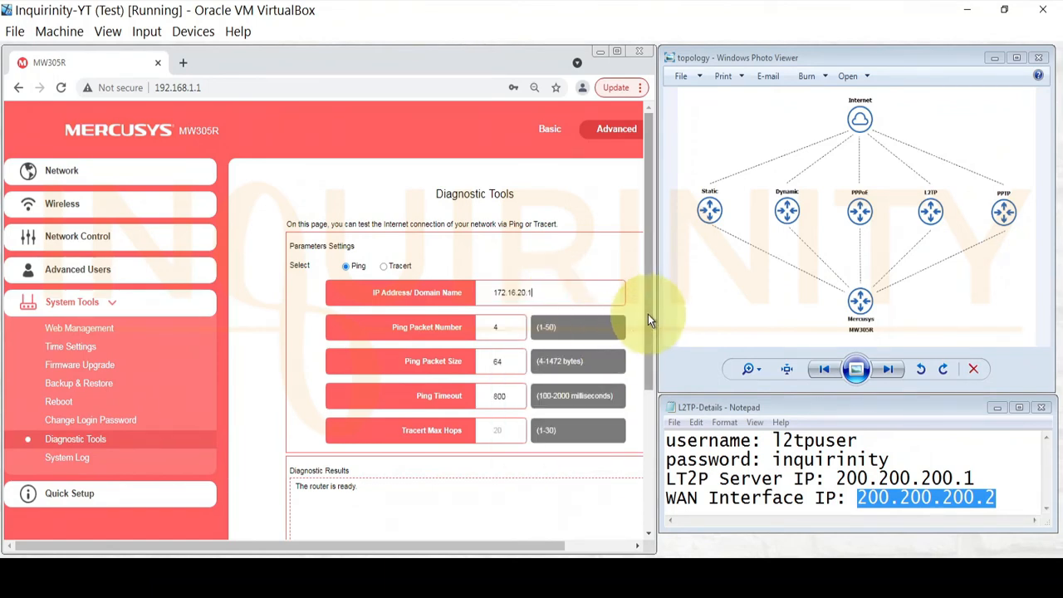
left_click_drag(648, 313, 665, 424)
left_click(482, 493)
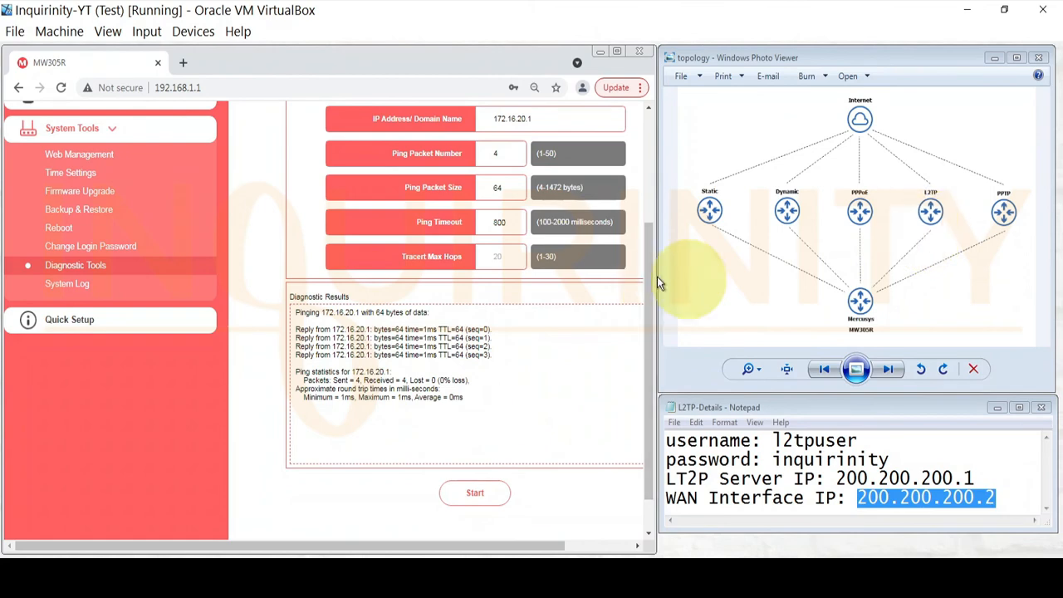
Step: Replace the ping target with 9.9.9.9 and run the ping to test internet connectivity
scroll(405, 384, "up", 3)
left_click_drag(548, 260, 419, 257)
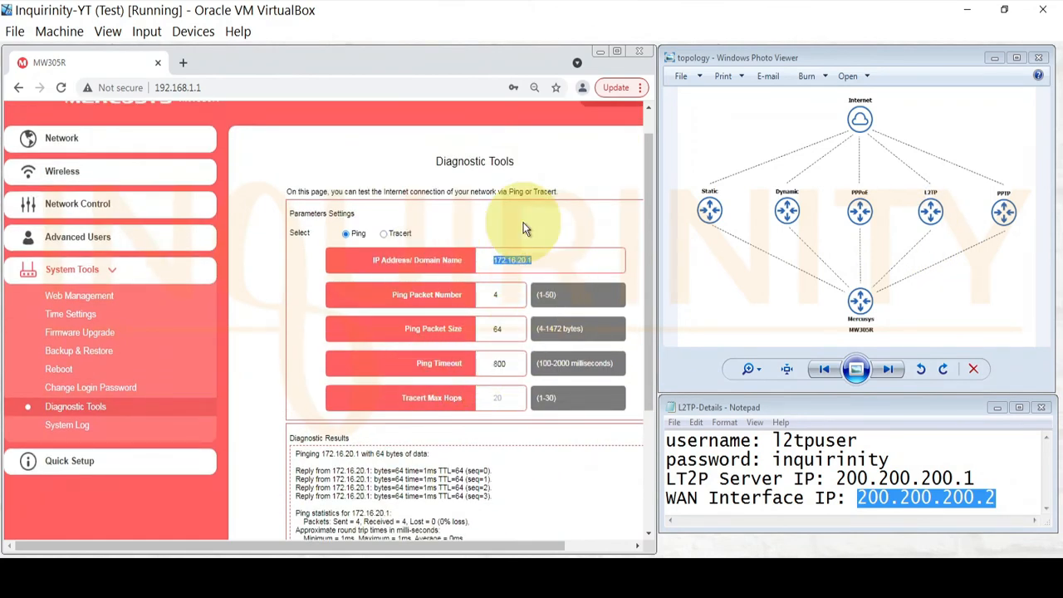
type("9.9.9.9")
scroll(493, 384, "down", 1)
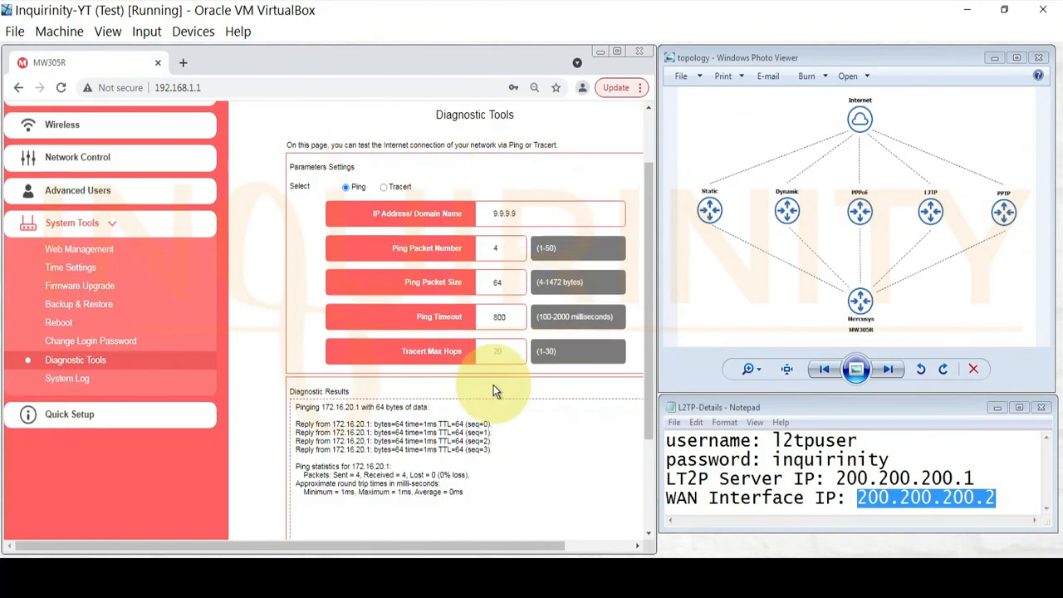
scroll(493, 384, "down", 3)
left_click(474, 446)
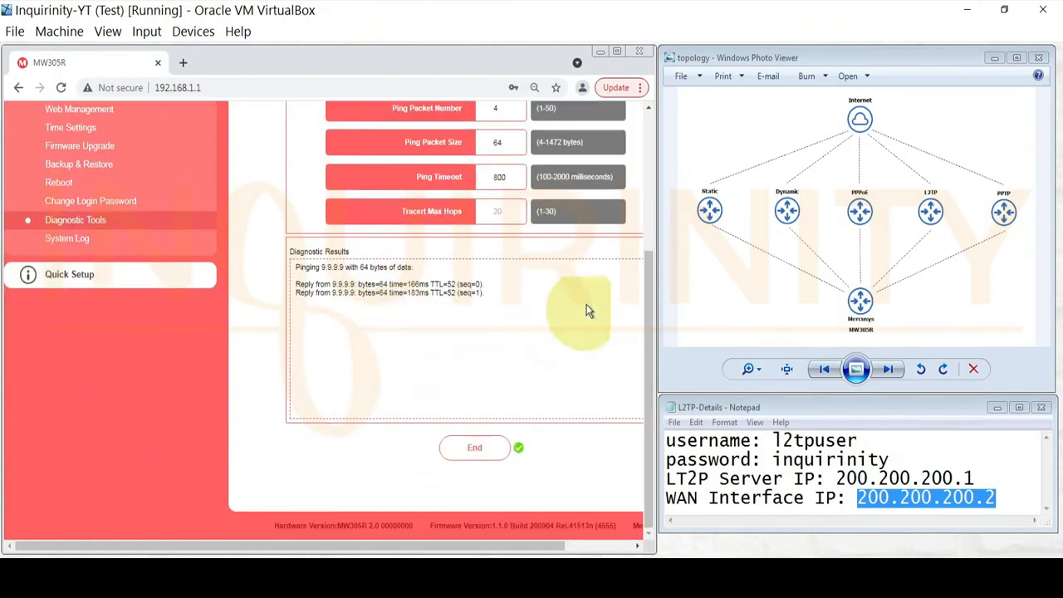
scroll(490, 337, "up", 5)
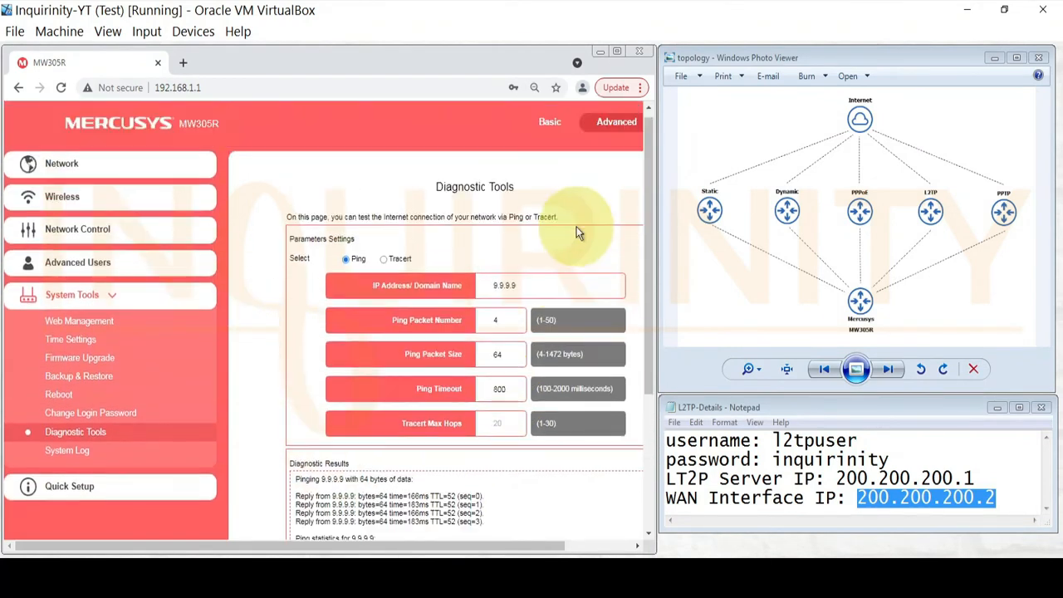
double_click(521, 290)
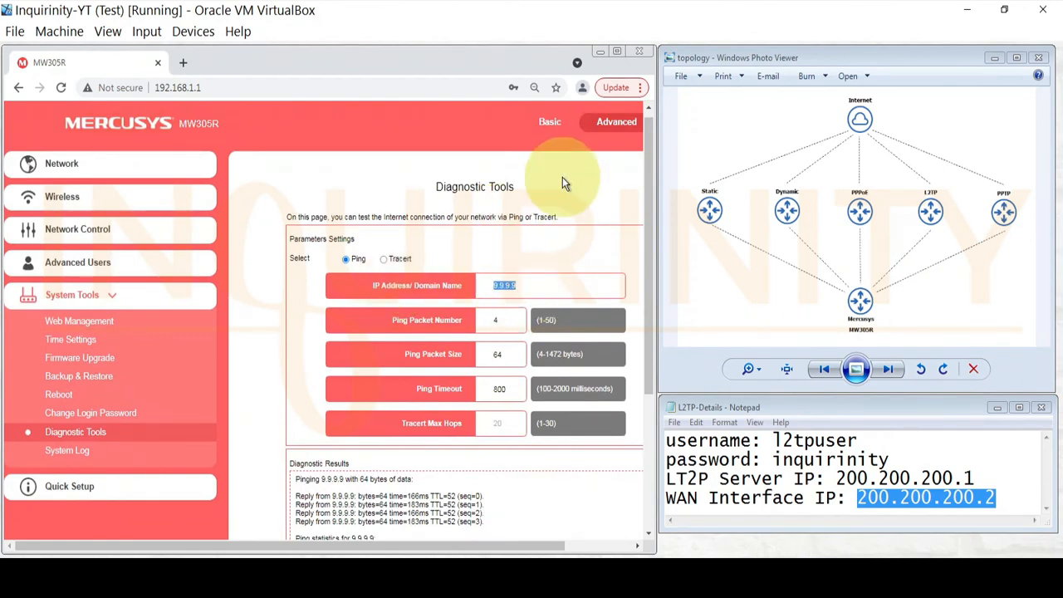
type("www.")
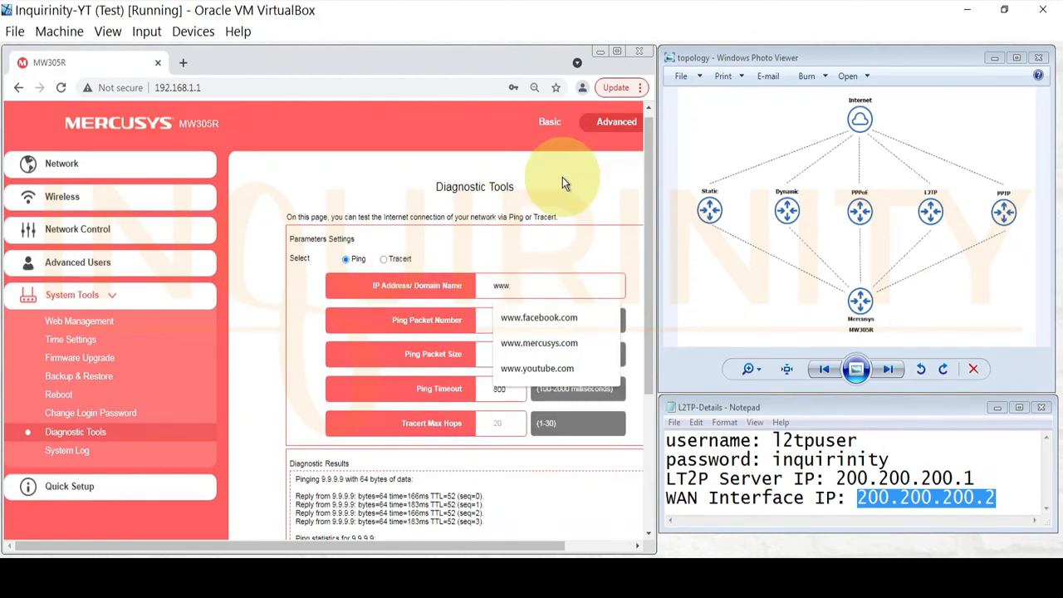
left_click(552, 319)
scroll(434, 450, "down", 2)
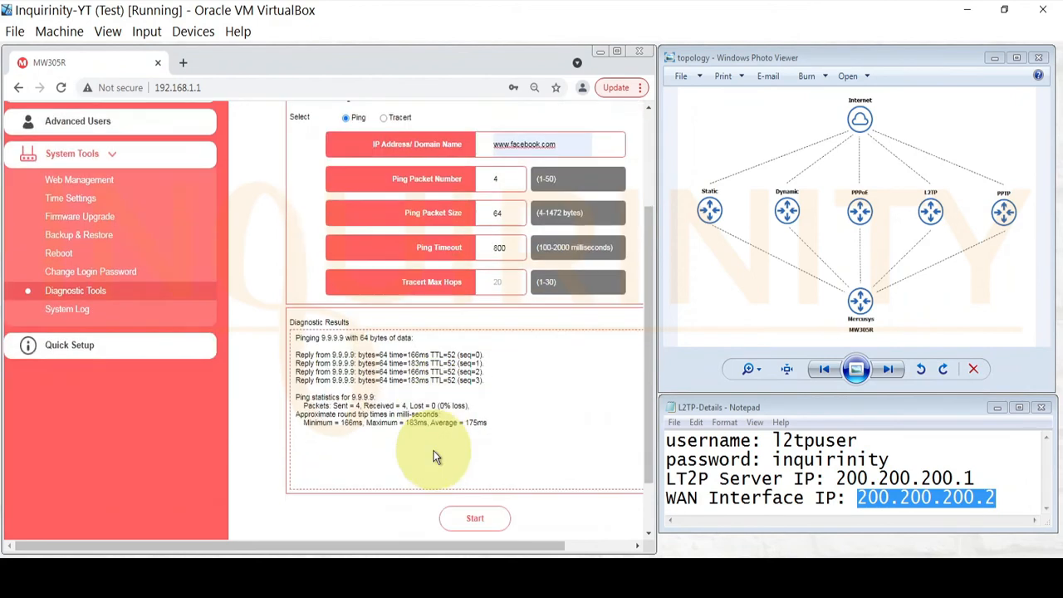
scroll(433, 455, "down", 1)
left_click(478, 448)
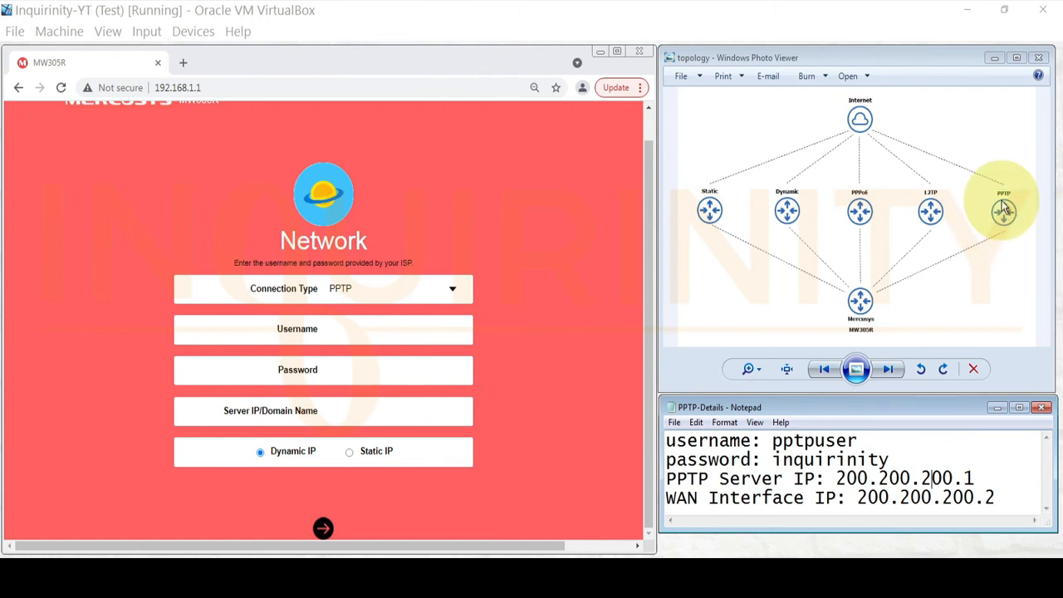
Step: Select PPTP as the WAN connection type and copy the username pptpuser from the PPTP-Details notes into the setup form
left_click(415, 293)
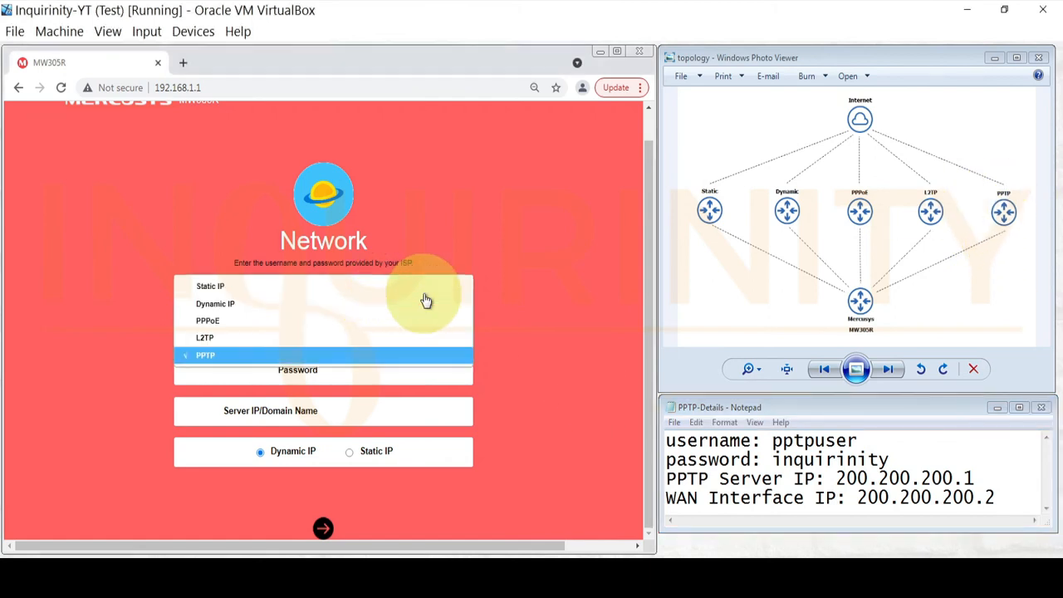
left_click(251, 355)
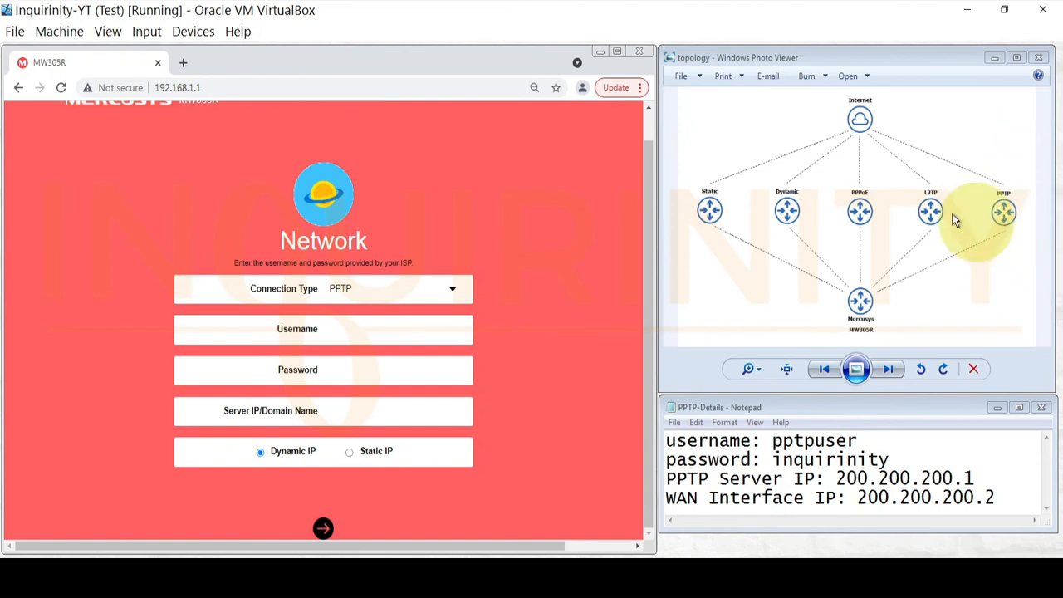
left_click_drag(772, 441, 861, 441)
key("ctrl+c")
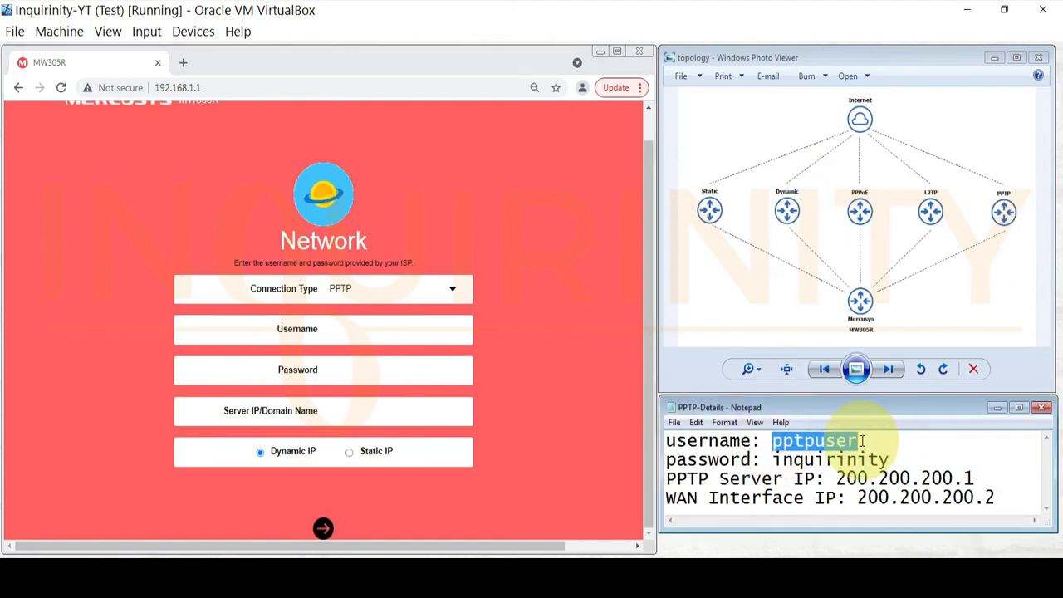
left_click(400, 339)
key("ctrl+v")
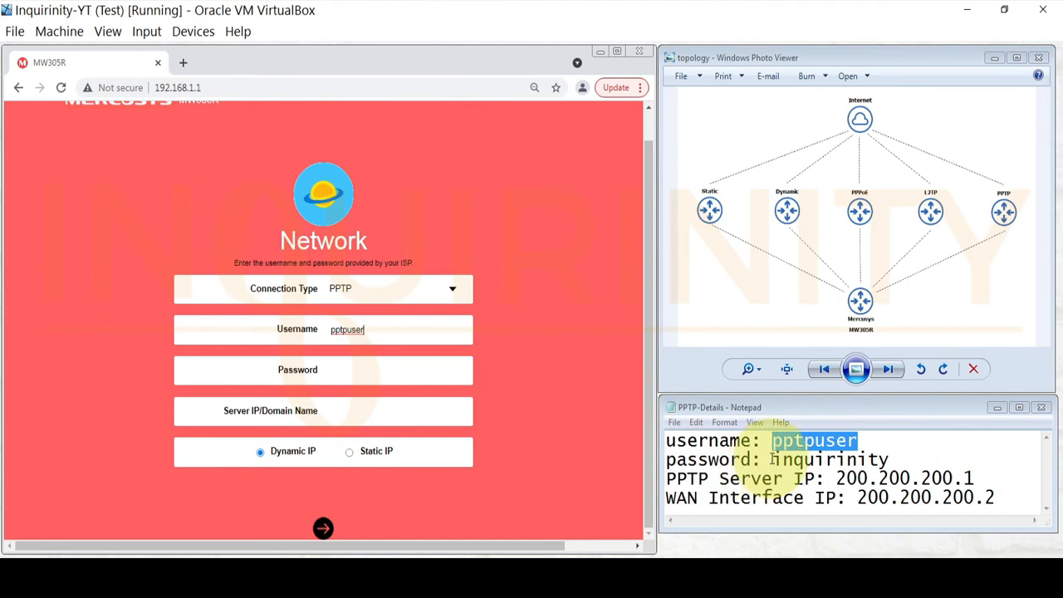
Step: Copy the PPTP account password and the server IP 200.200.200.1 from the notes into the setup form
left_click_drag(773, 459, 917, 457)
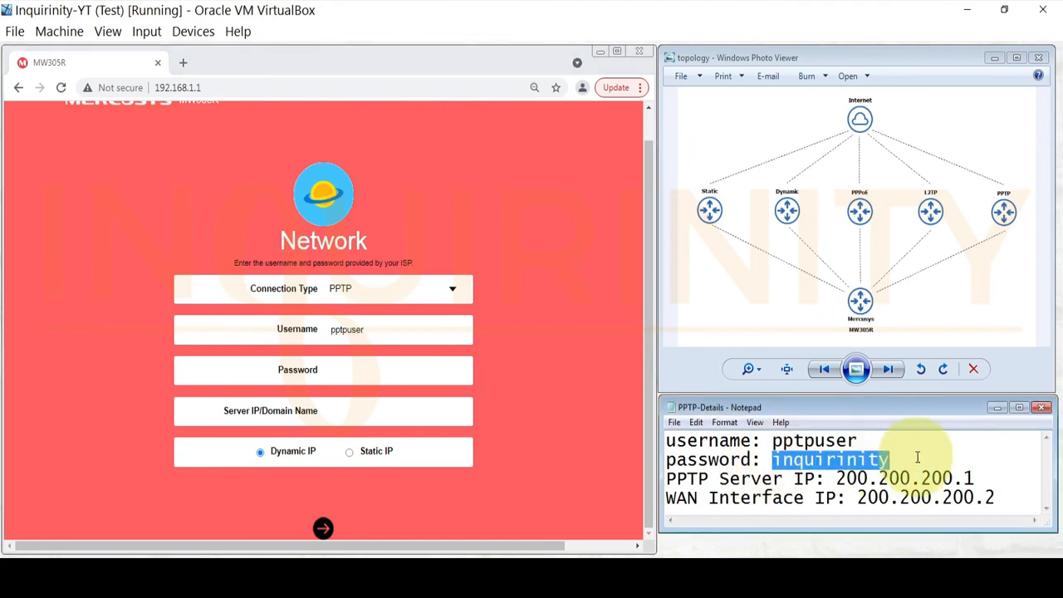
left_click(422, 371)
key("ctrl+v")
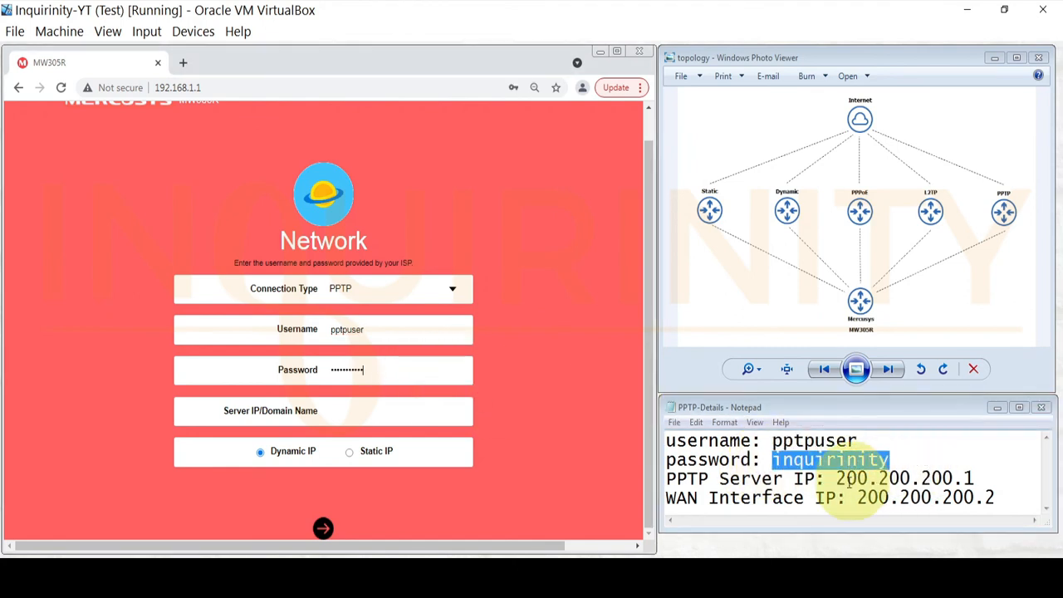
left_click_drag(836, 478, 970, 477)
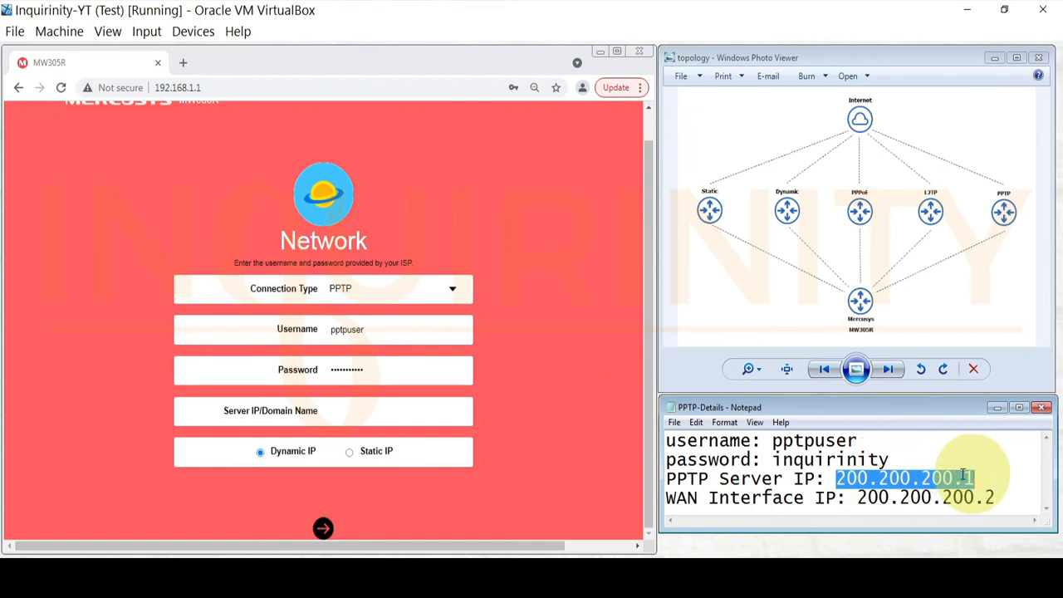
left_click(395, 409)
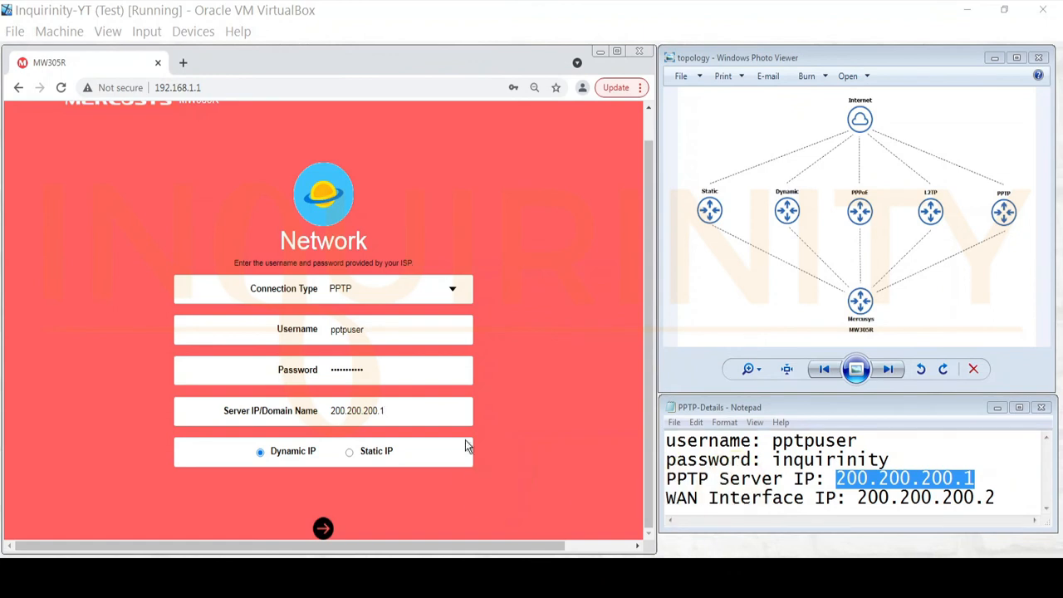
Step: Switch the PPTP addressing to Static IP, with IP address 200.200.200.2 and subnet mask 255.255.255.252
left_click(349, 453)
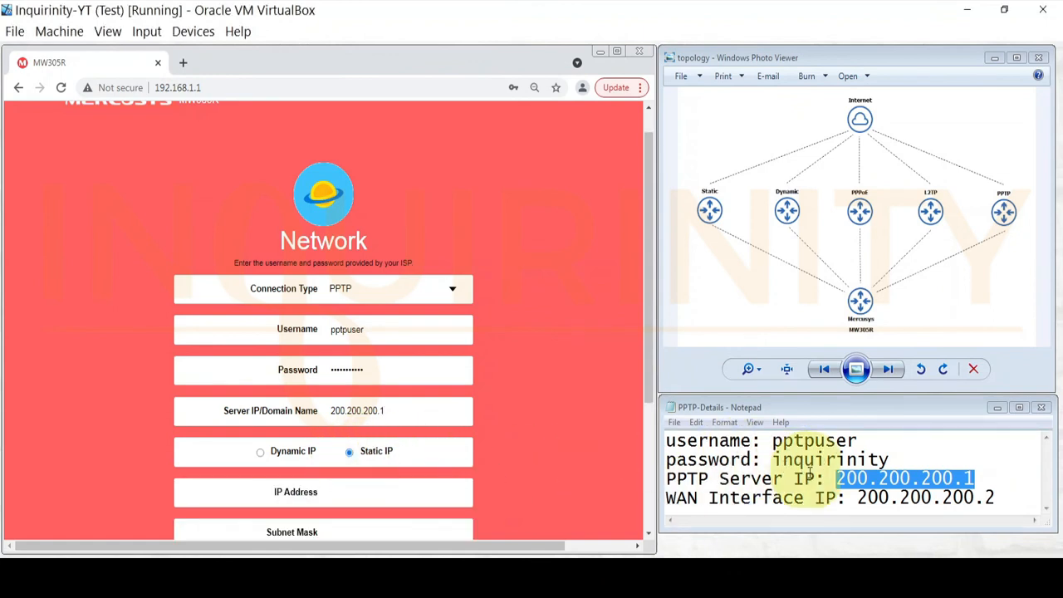
left_click_drag(857, 497, 995, 498)
key("ctrl+c")
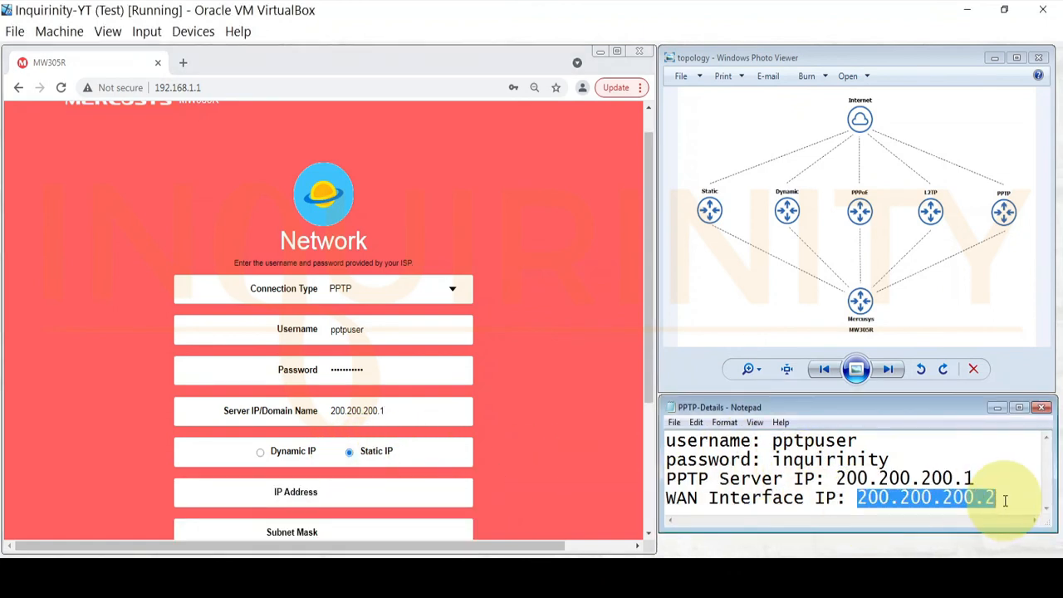
left_click(382, 494)
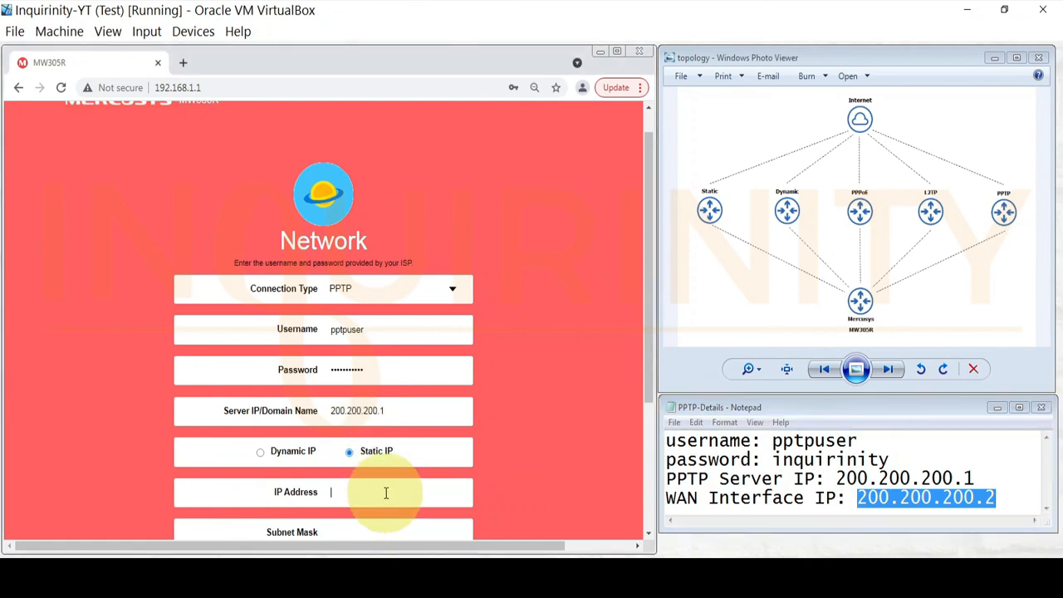
key("ctrl+v")
scroll(398, 415, "down", 2)
left_click(390, 329)
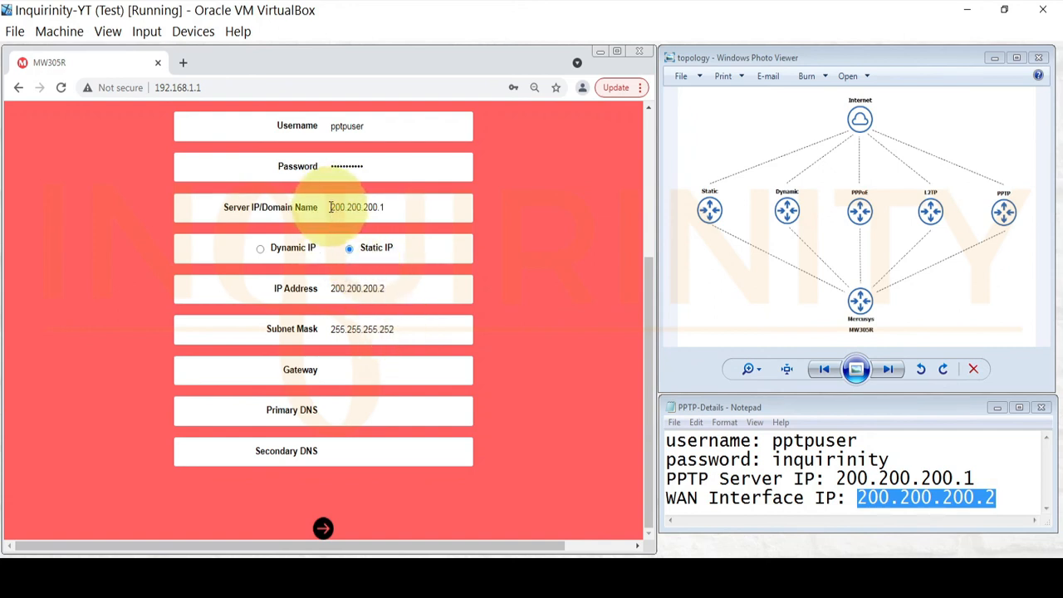
Step: Set the PPTP gateway to 200.200.200.1, the primary DNS to 8.8.8.8 and the secondary DNS to 8.8.4.4
left_click_drag(331, 206, 440, 208)
key("ctrl+c")
left_click(366, 369)
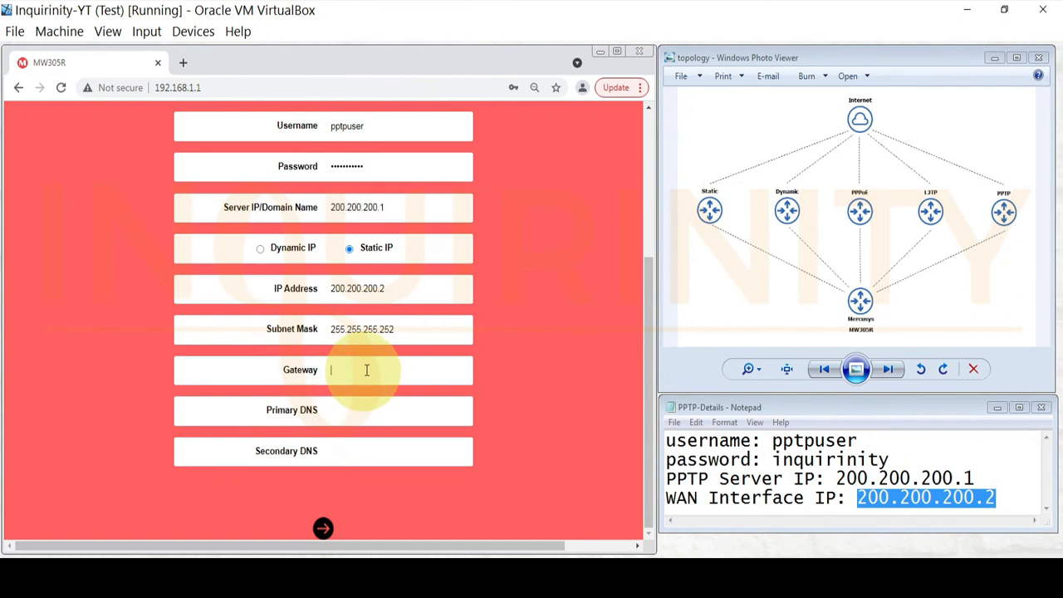
key("ctrl+v")
left_click(364, 410)
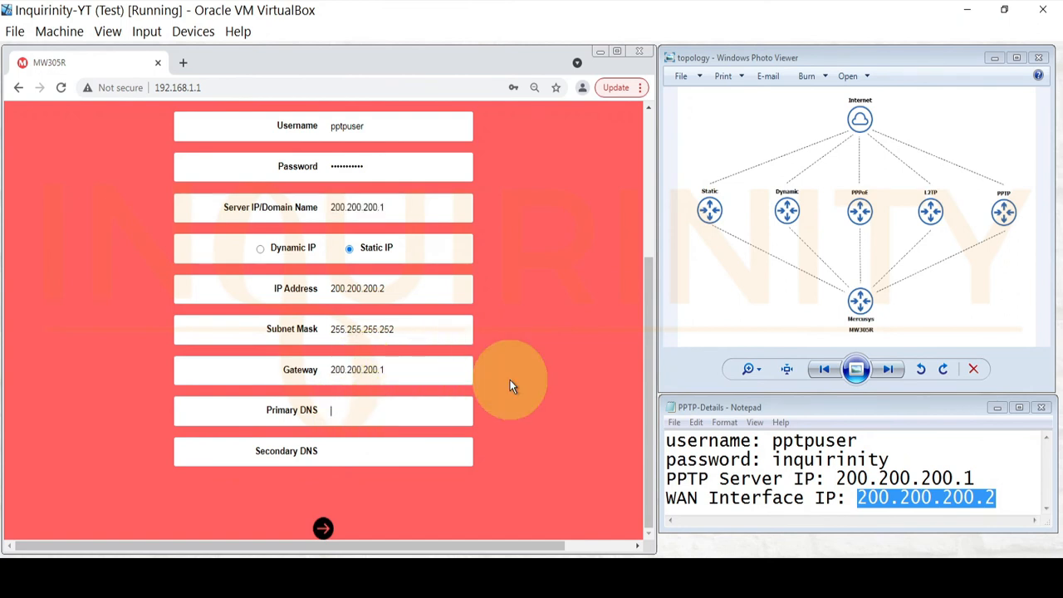
type("8.8.8.8")
left_click(386, 451)
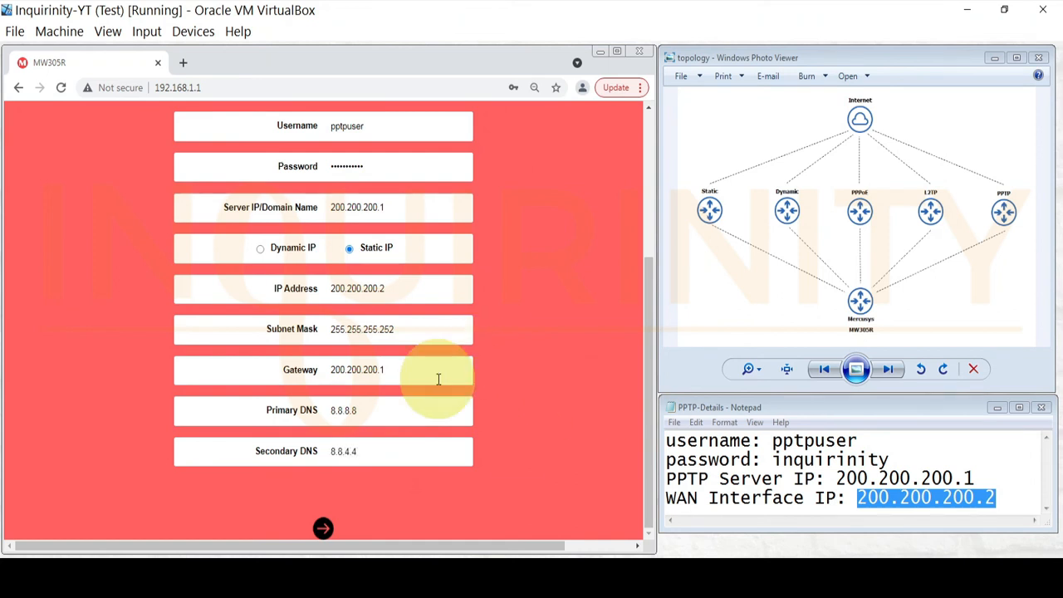
Step: Check the PPTP entries, submit them, keep the existing wireless settings and finish the setup wizard
scroll(428, 357, "up", 2)
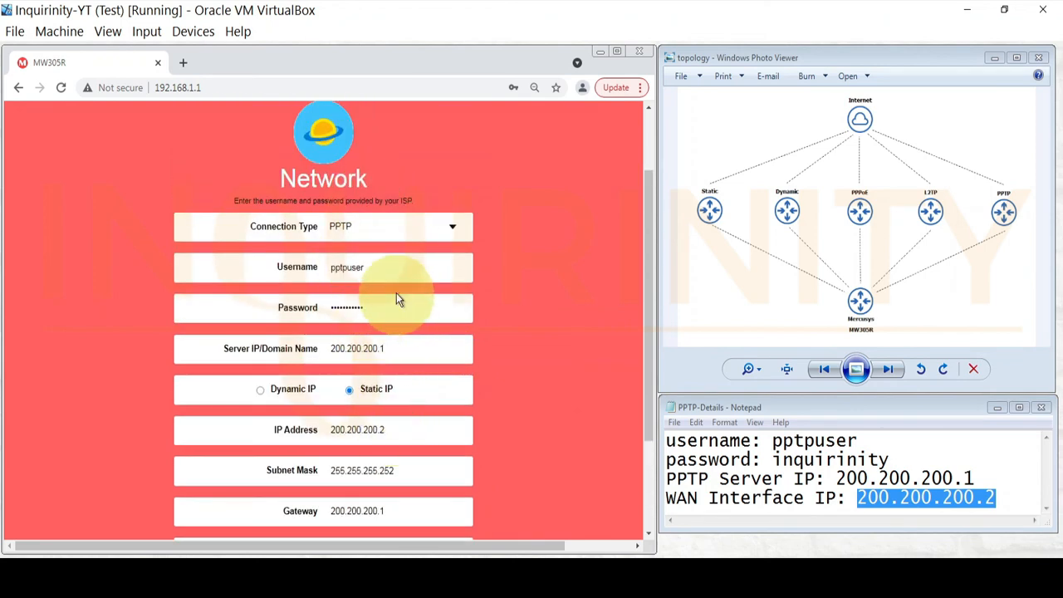
scroll(399, 350, "down", 2)
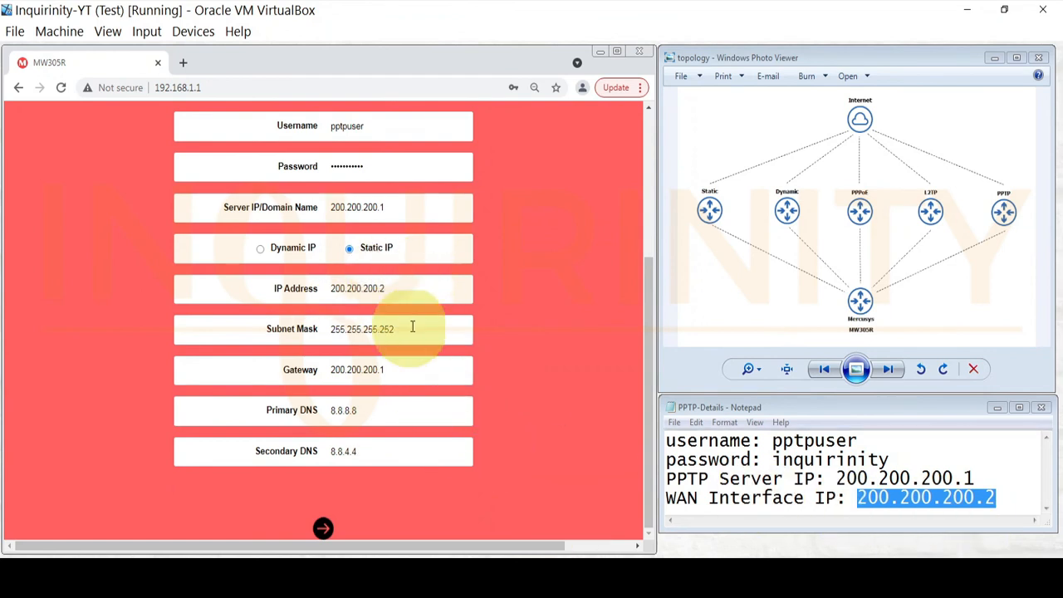
left_click(323, 528)
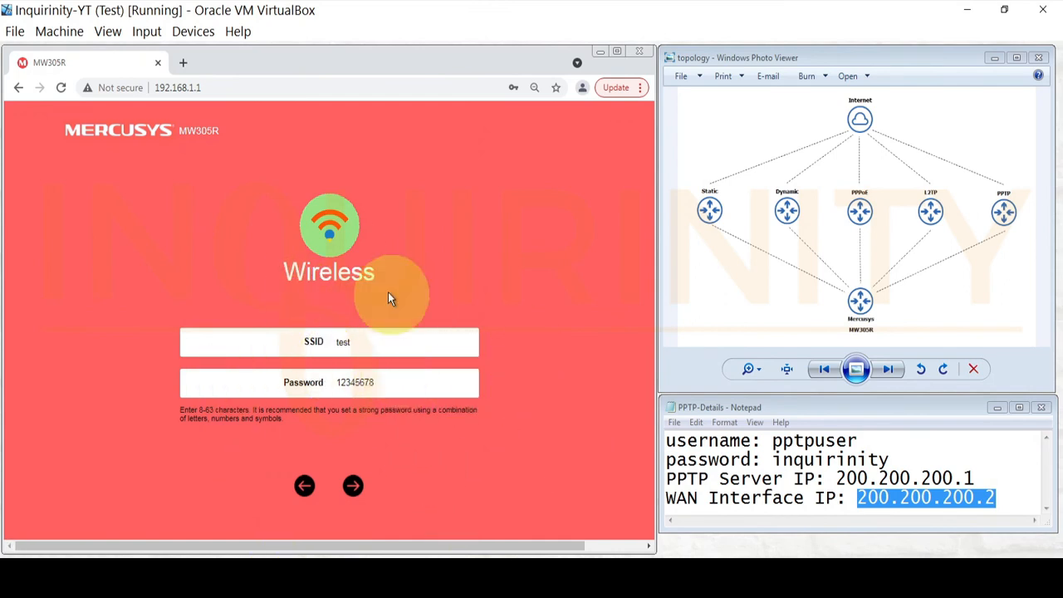
left_click(352, 486)
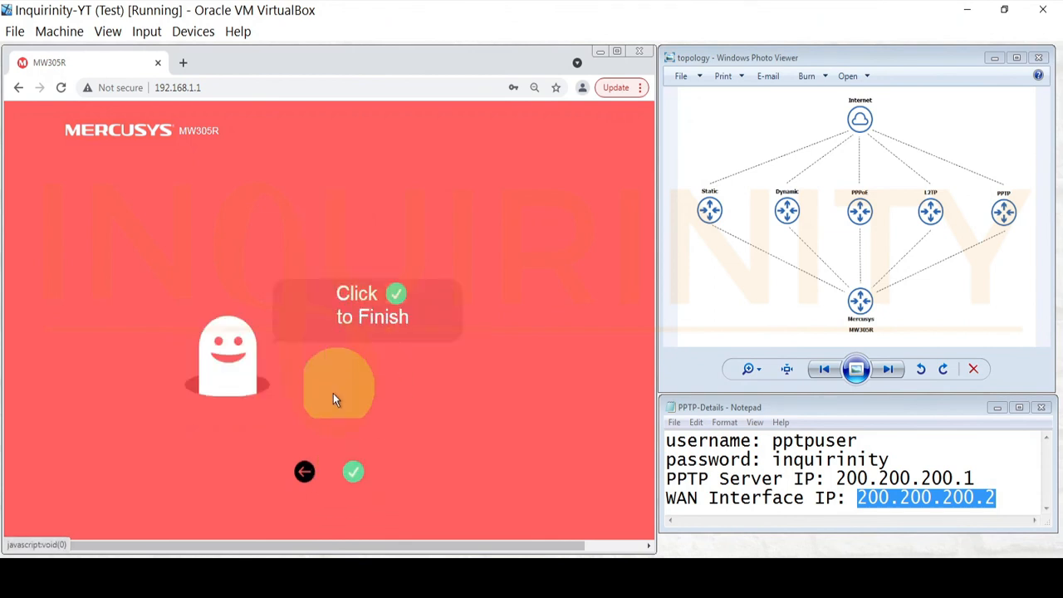
left_click(352, 474)
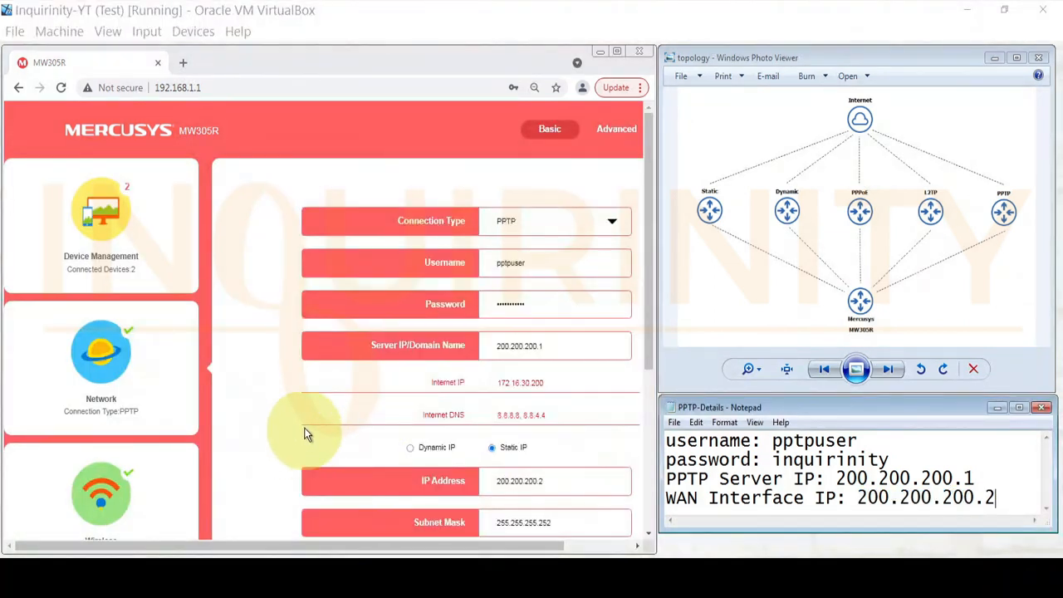
left_click(574, 120)
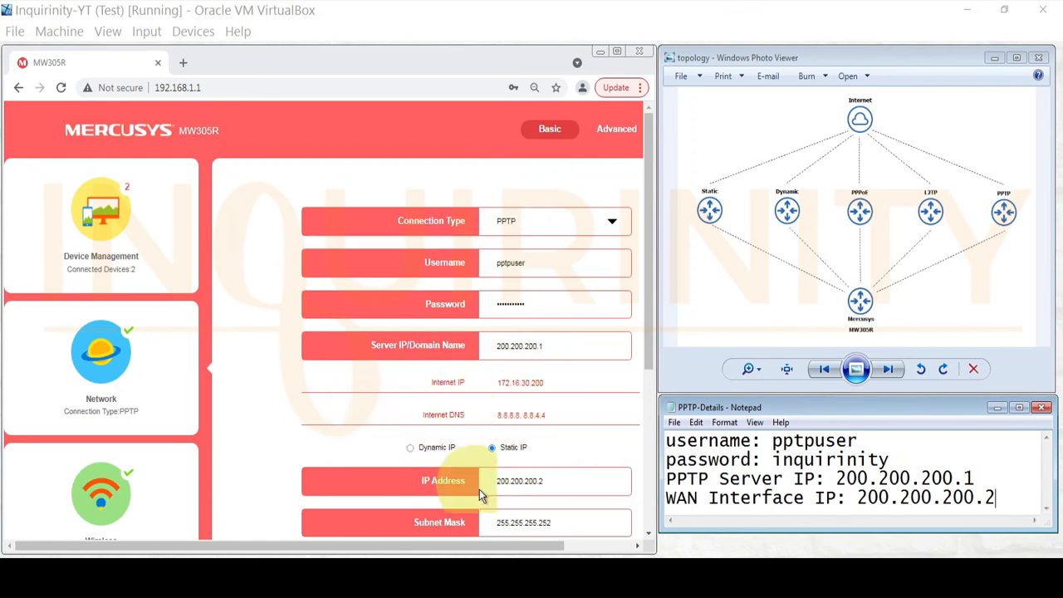
Step: Review the saved PPTP connection details in the basic network settings and the connection status in the advanced WAN settings
left_click_drag(650, 304, 656, 432)
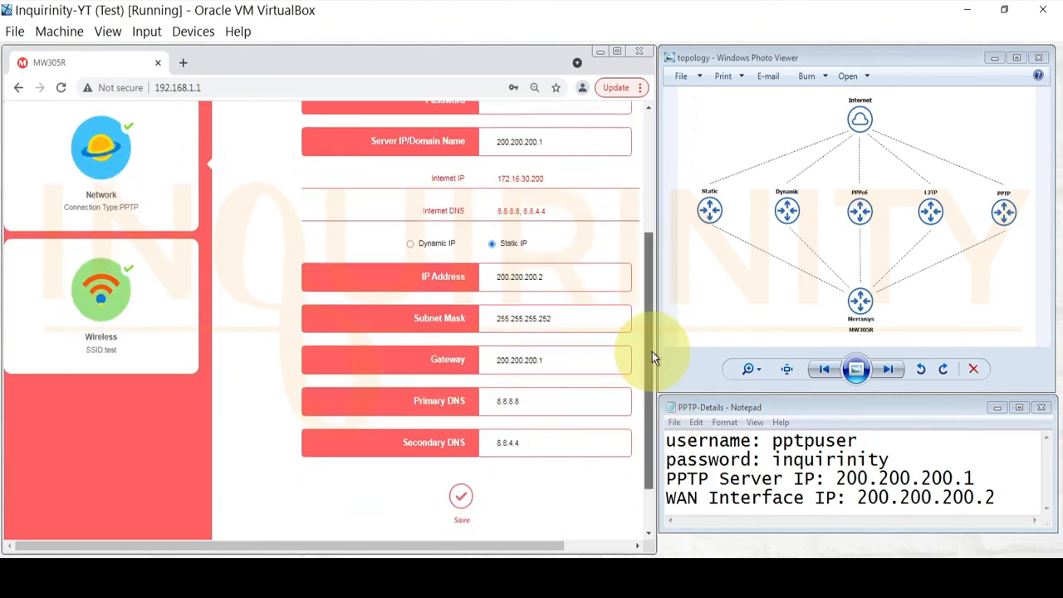
left_click_drag(652, 351, 646, 267)
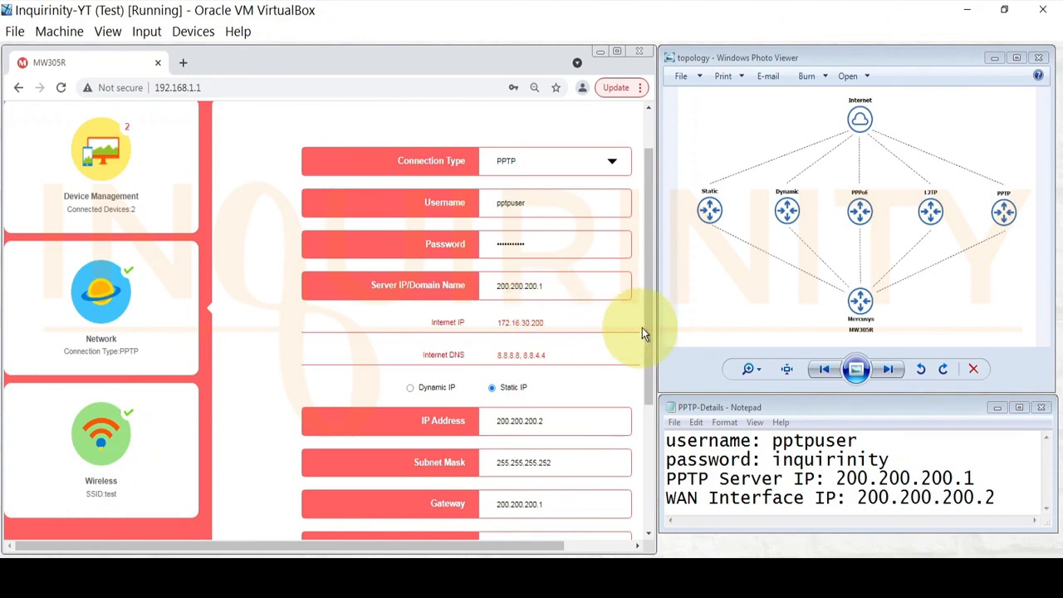
left_click_drag(646, 327, 653, 244)
left_click(614, 136)
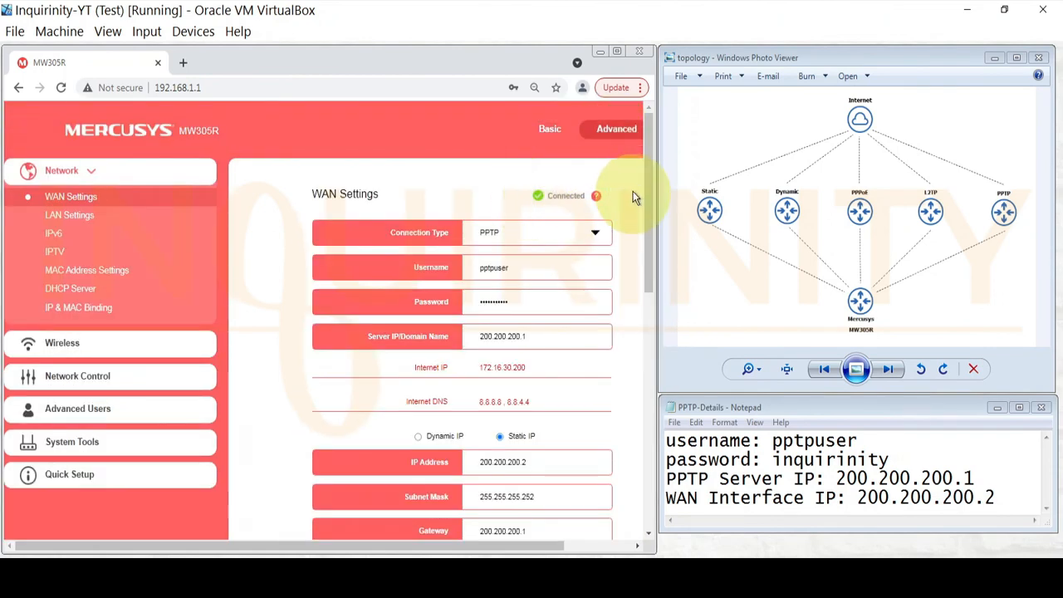
mouse_move(651, 163)
left_mouse_down()
mouse_move(646, 393)
mouse_move(631, 162)
left_mouse_up()
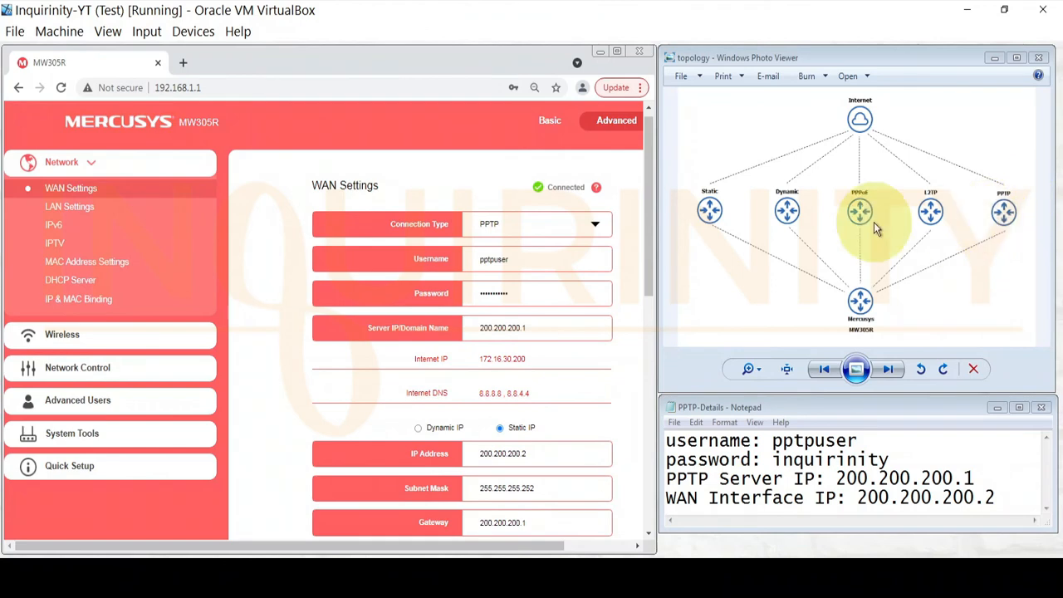
left_click_drag(649, 165, 662, 119)
left_click_drag(654, 180, 647, 142)
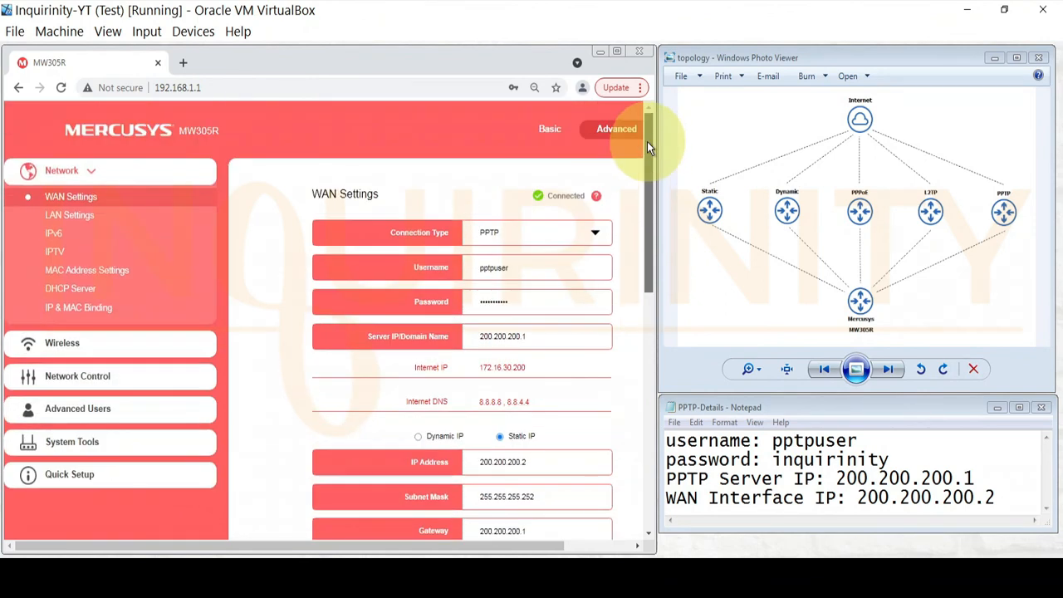
Step: Open the router's system log and examine the PPP entries for the PPTP tunnel's gateway address
left_click(87, 442)
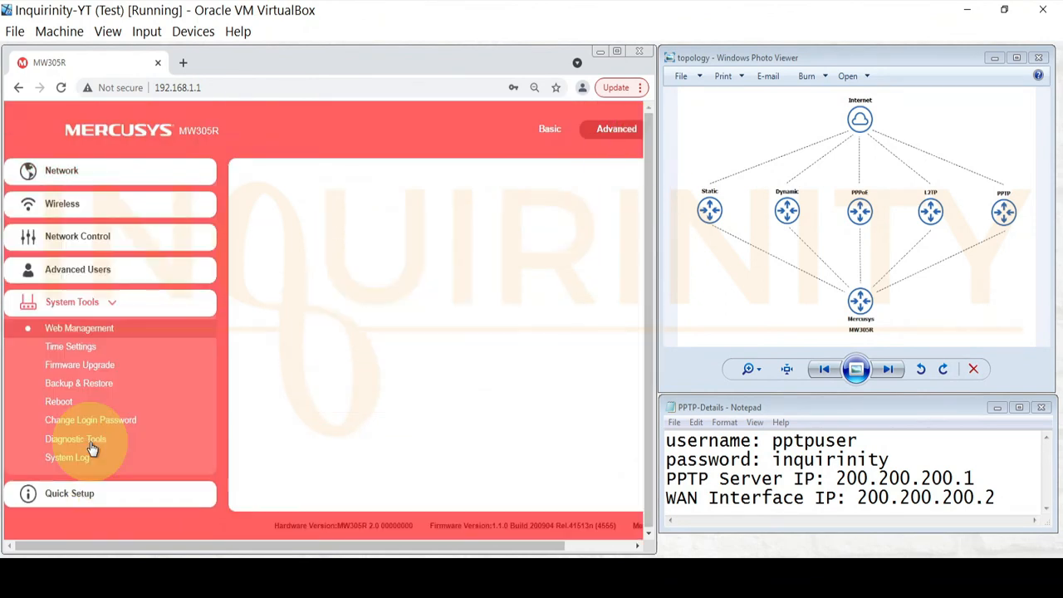
left_click(69, 457)
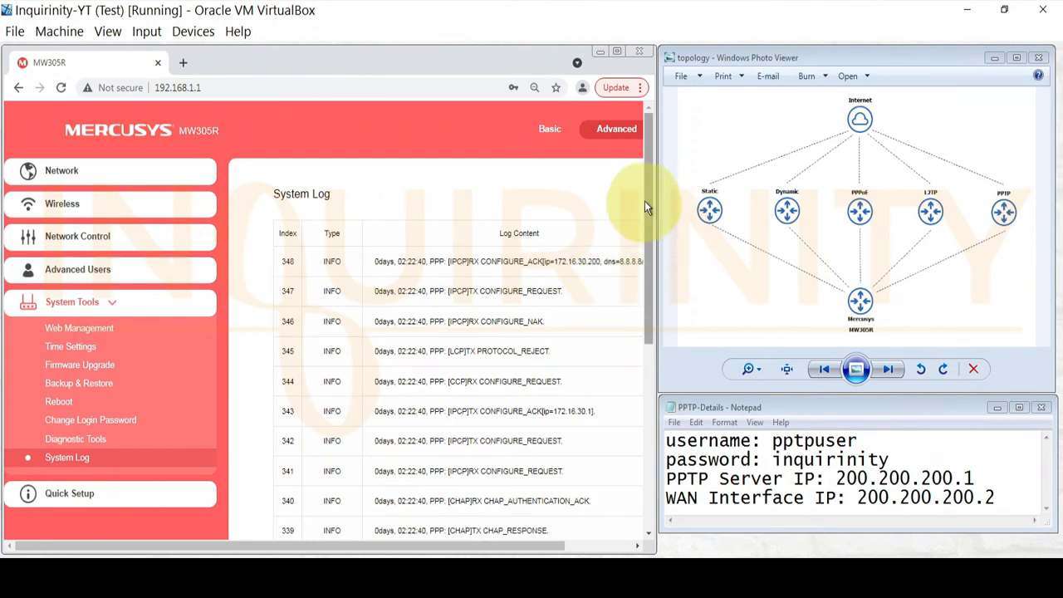
left_click_drag(647, 199, 655, 266)
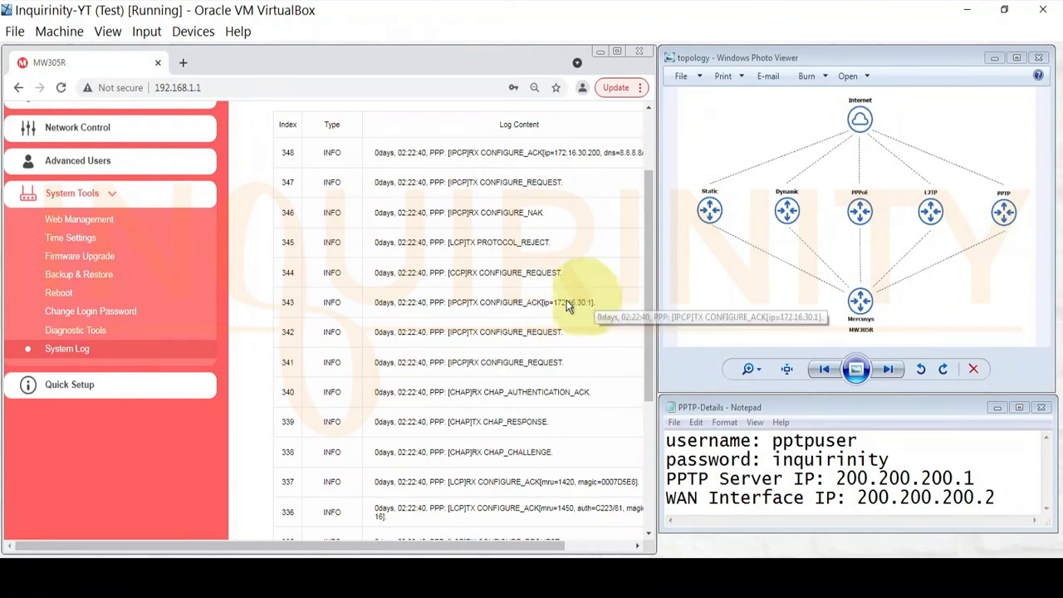
Step: Run a ping to the PPTP gateway 172.16.30.1 from the router's diagnostic tools
left_click(93, 330)
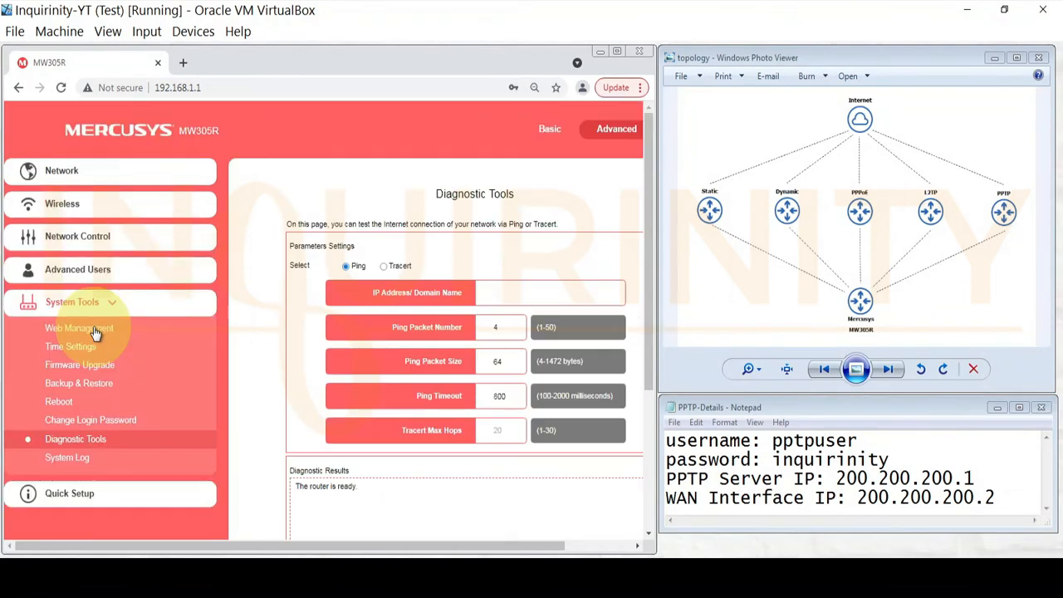
left_click(495, 294)
type("1")
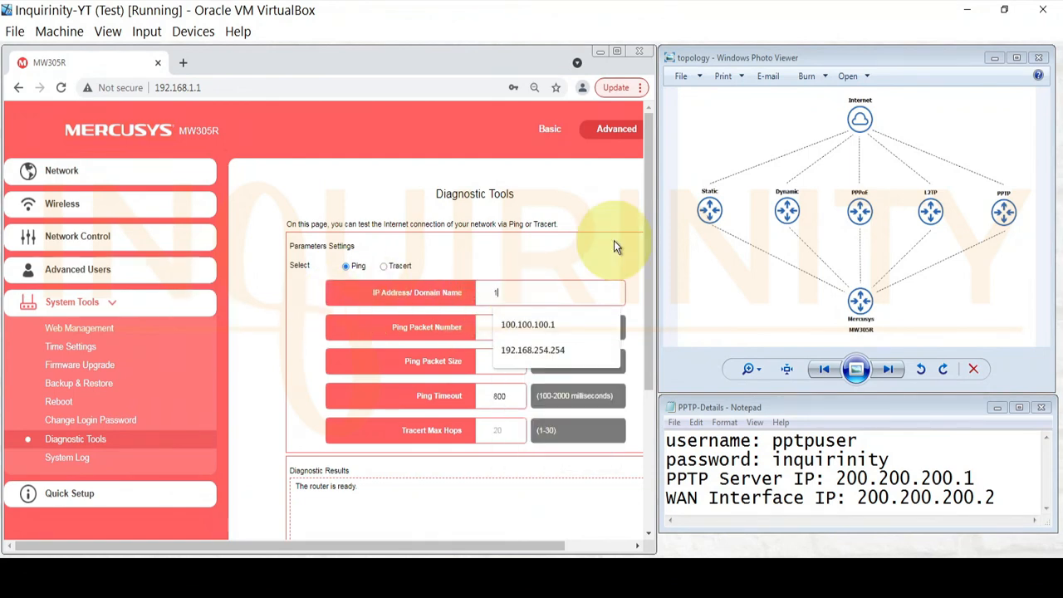
type("72.16.")
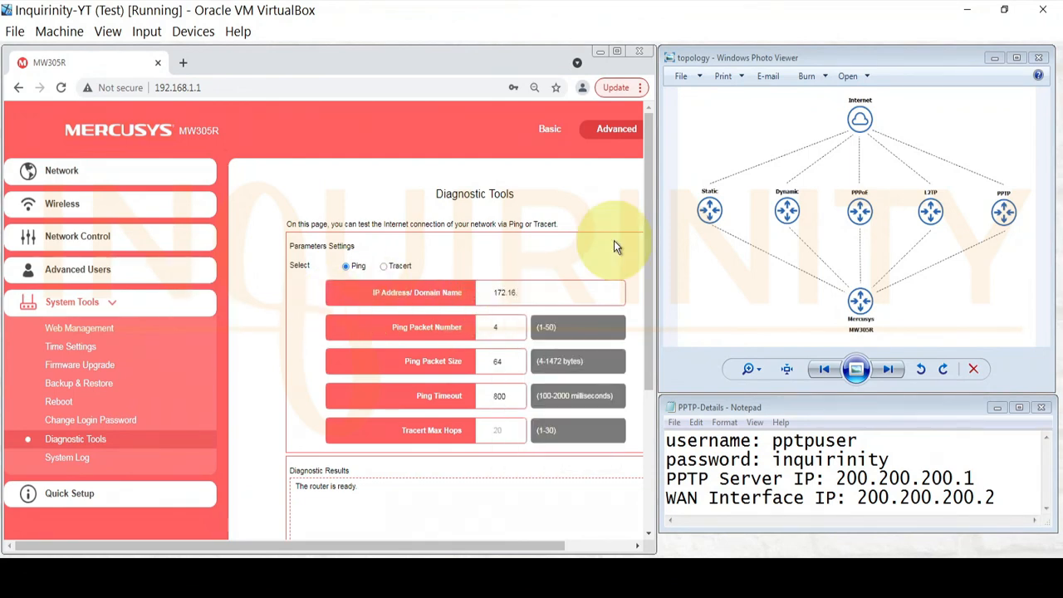
type("30.1")
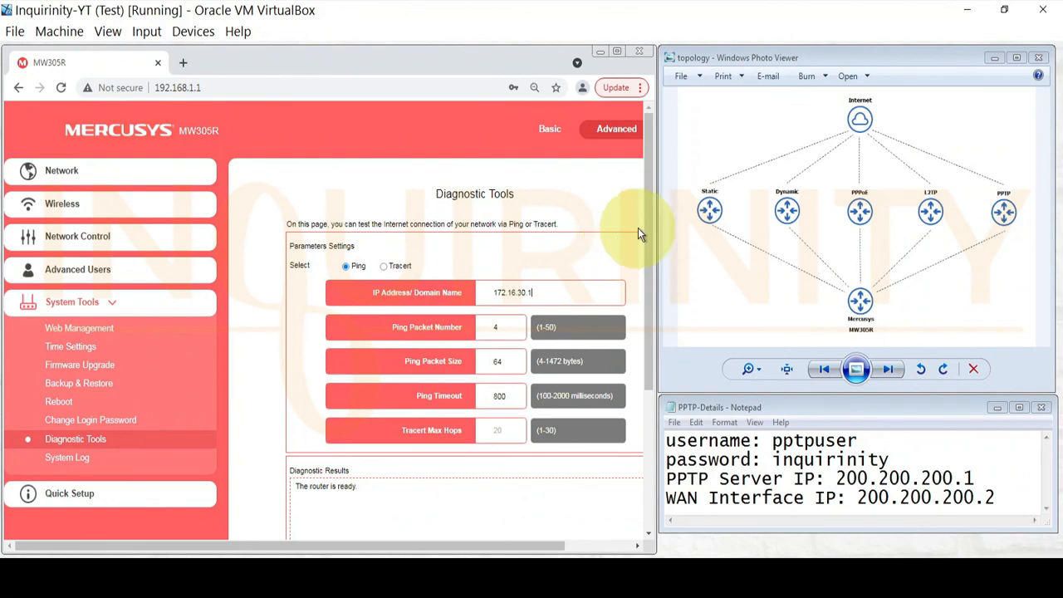
left_click_drag(647, 223, 664, 322)
left_click(474, 508)
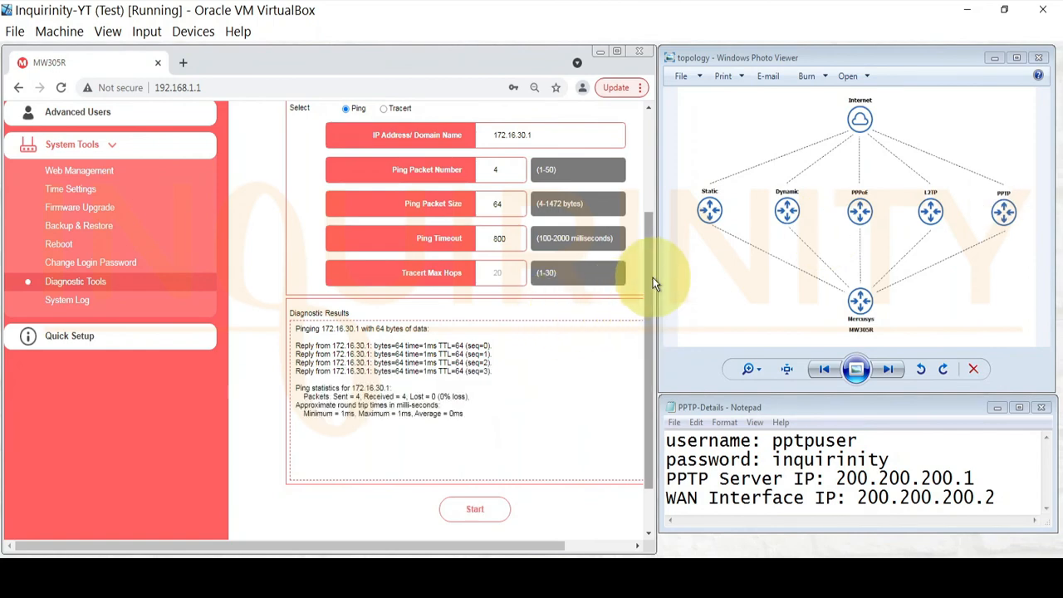
Step: Ping 9.9.9.9 from the router to test internet connectivity over PPTP
left_click_drag(652, 277, 641, 178)
left_click_drag(547, 292, 421, 281)
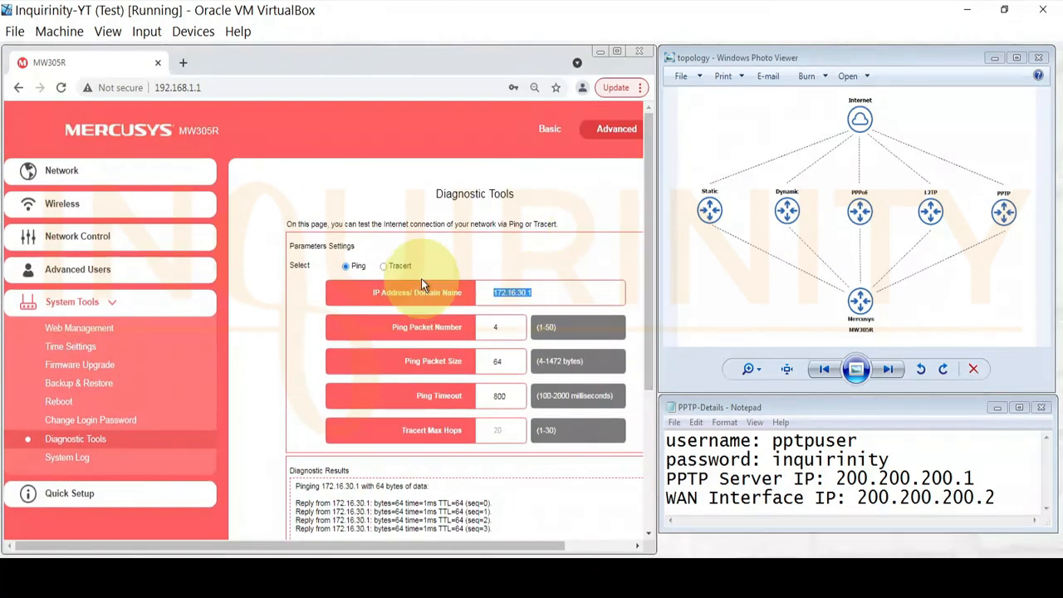
type("9.9.9.9")
left_click_drag(645, 181, 663, 362)
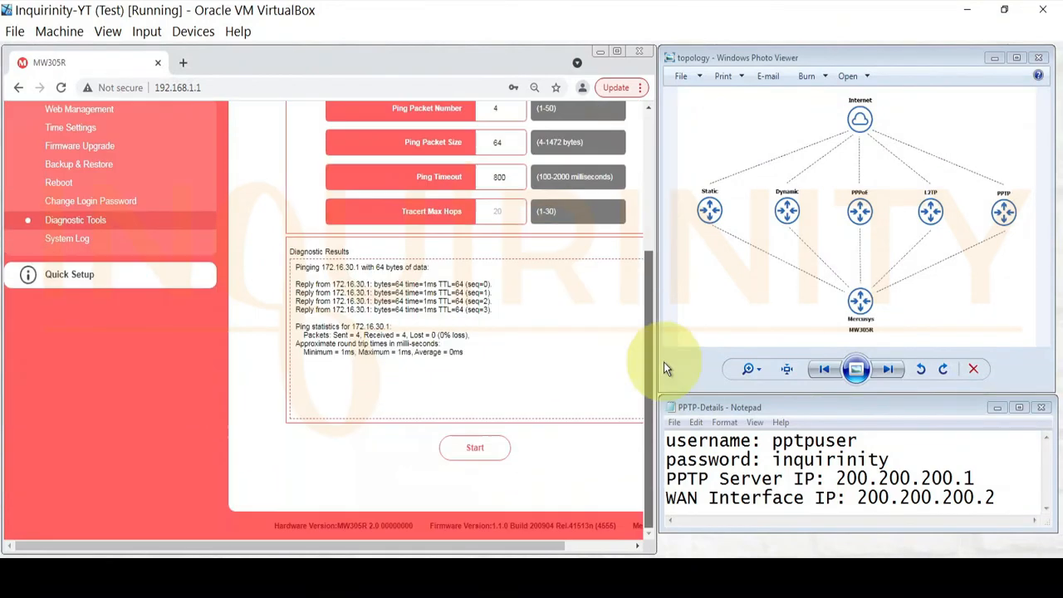
left_click(473, 449)
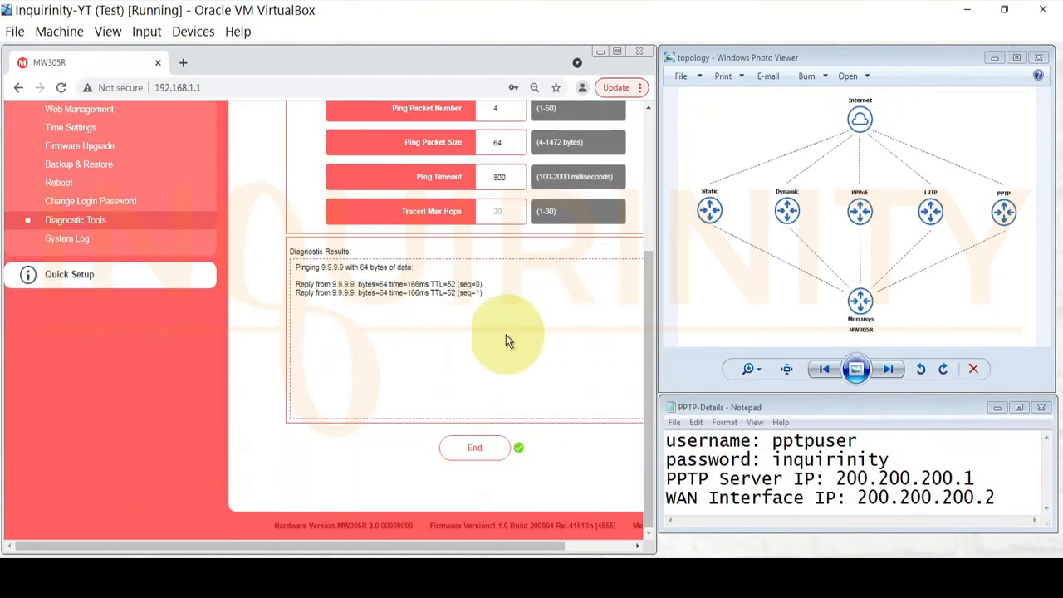
left_click_drag(649, 326, 639, 151)
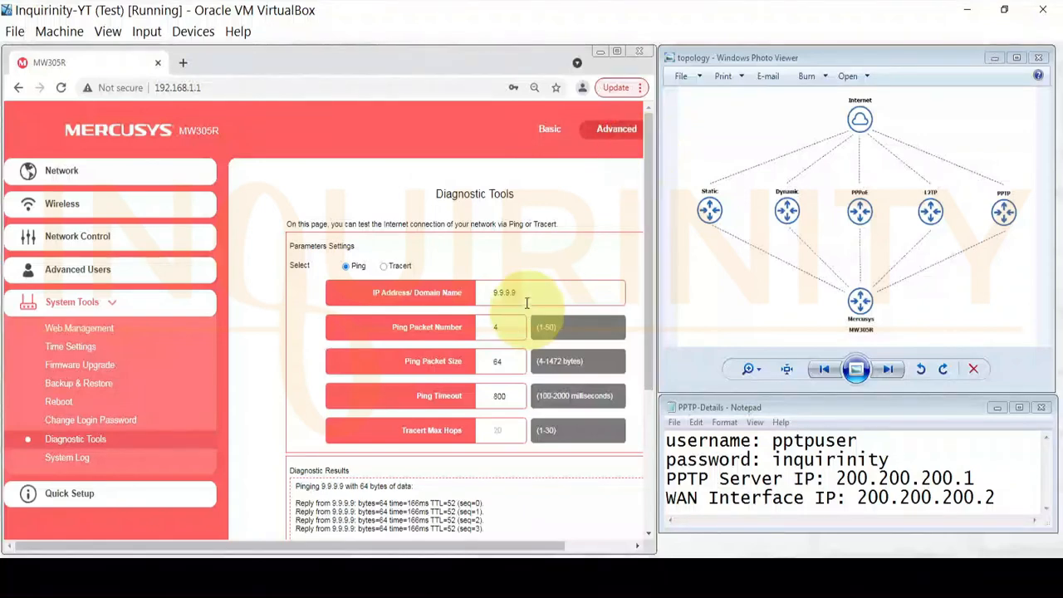
left_click_drag(430, 285, 398, 276)
type("www.youtube.com")
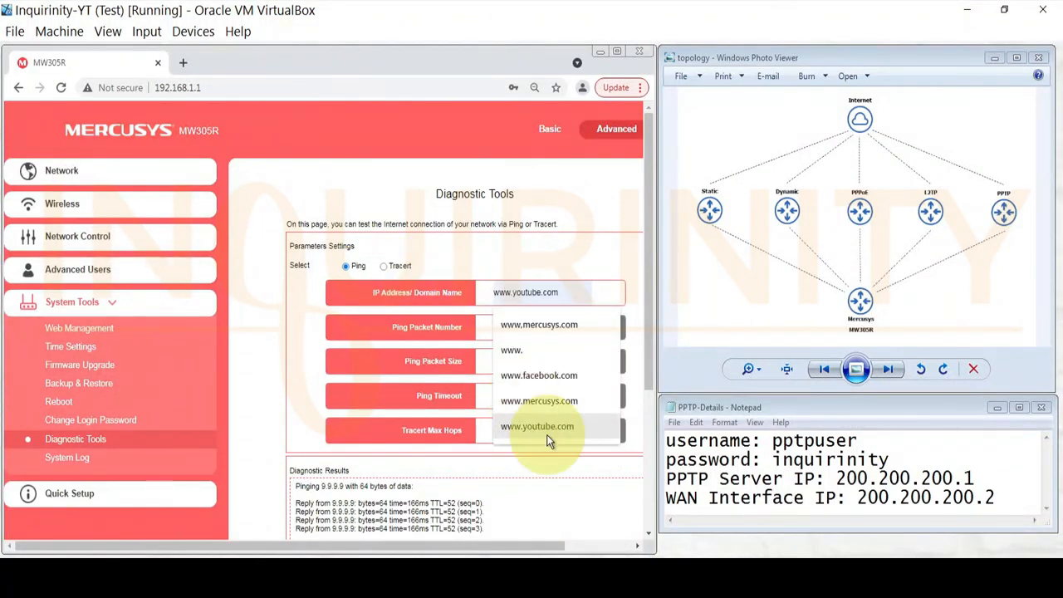
left_click(565, 423)
left_click_drag(649, 263, 653, 448)
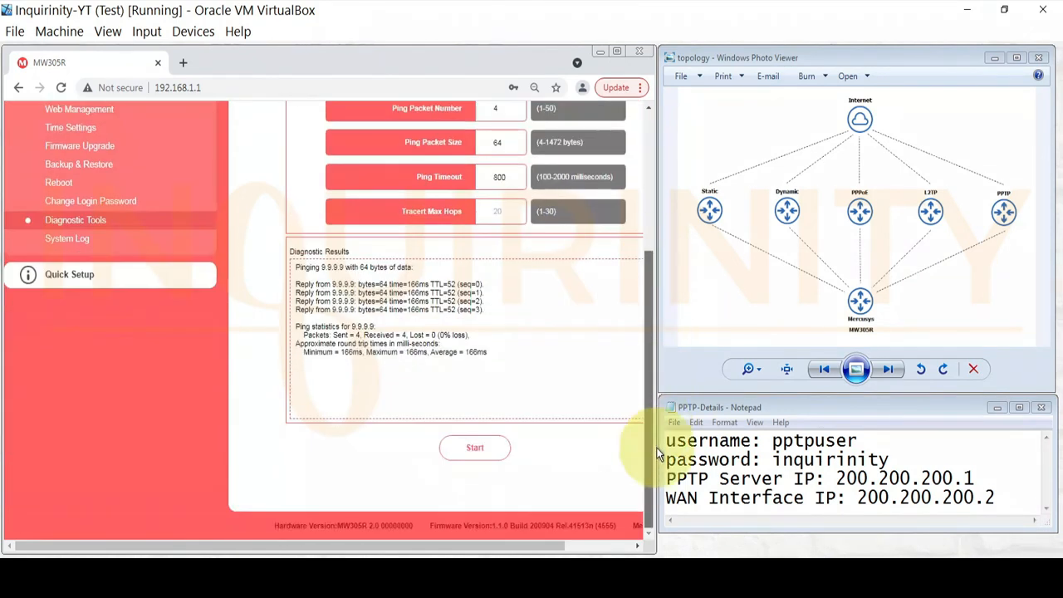
left_click(454, 446)
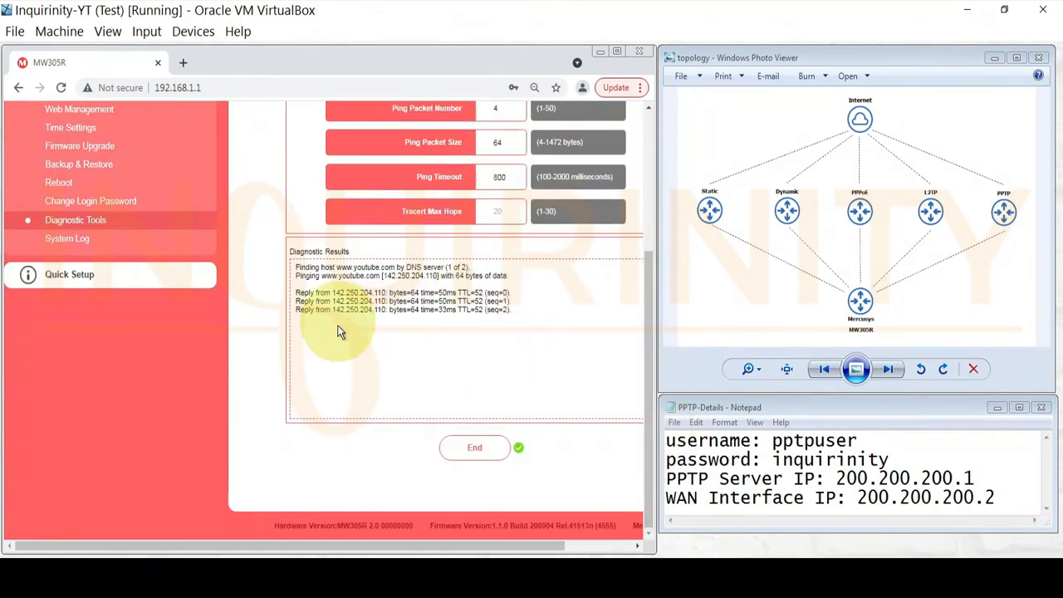
left_click_drag(652, 320, 627, 173)
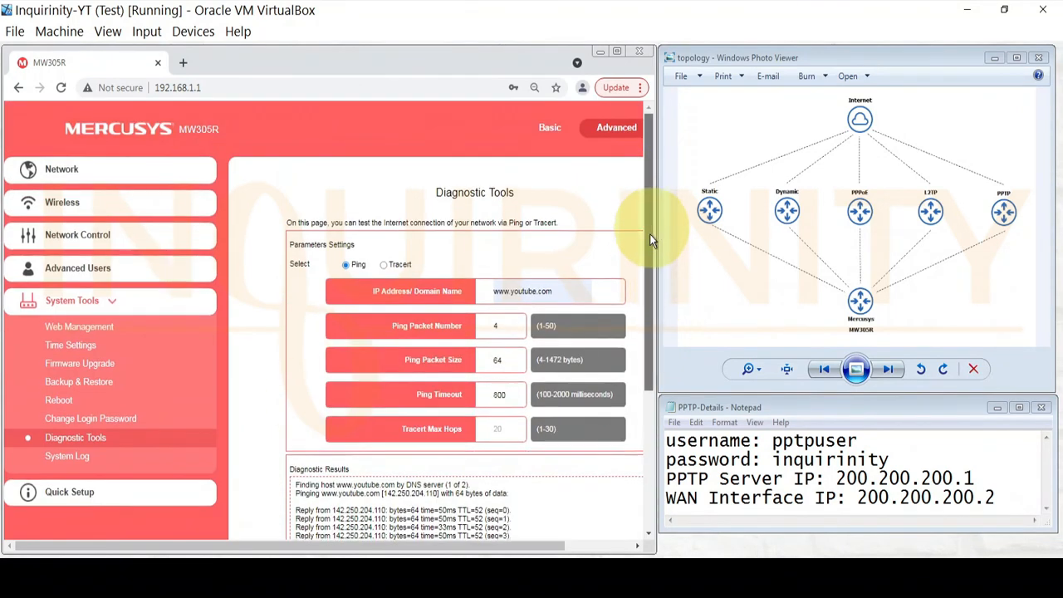
left_click_drag(654, 230, 642, 204)
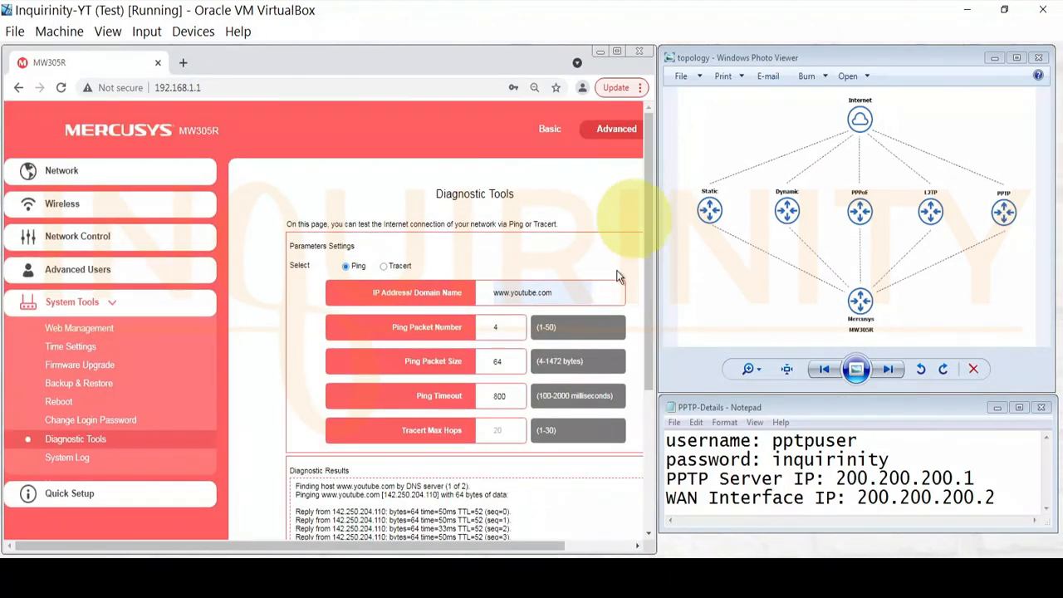